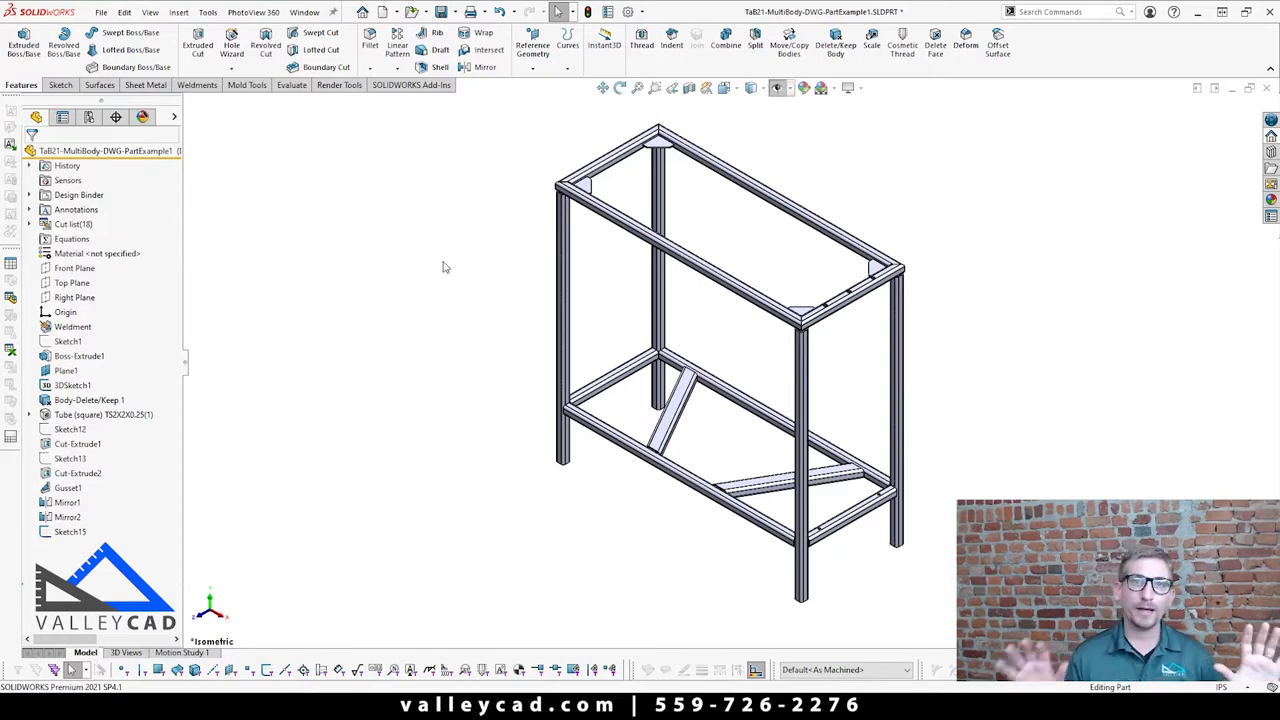
{"action": "left_click", "coordinate": [30, 52]}
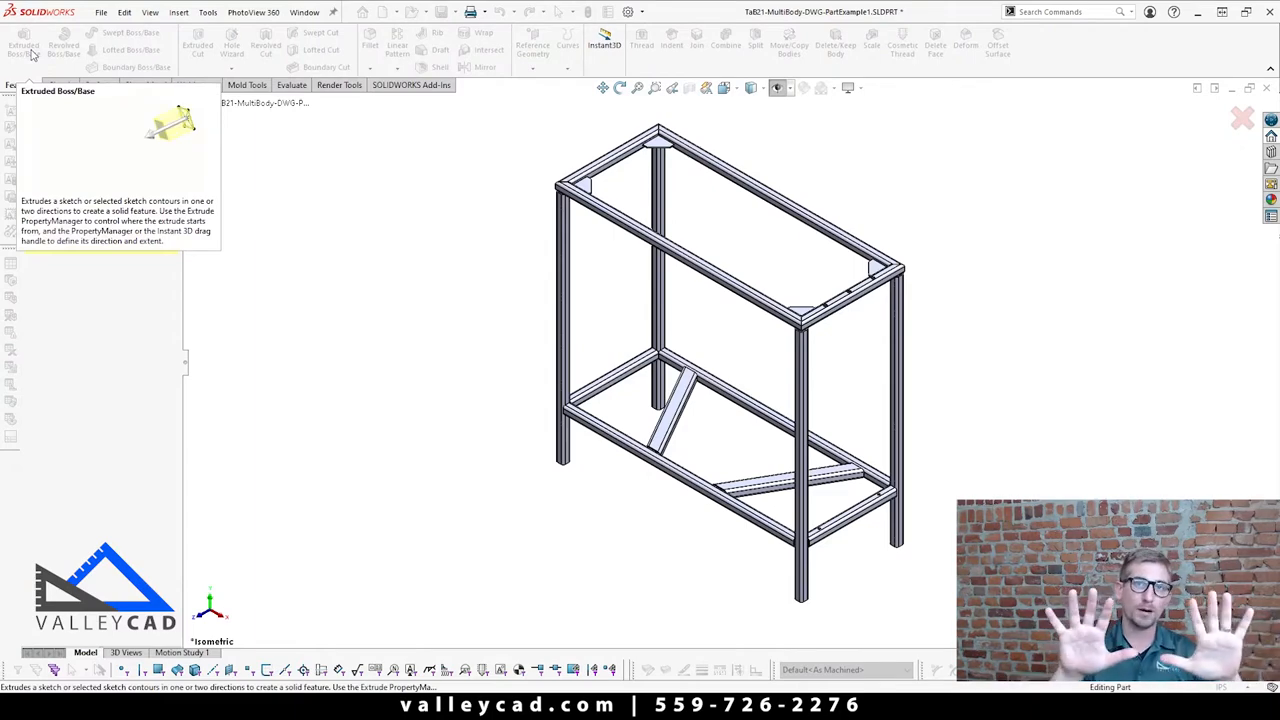
{"action": "key", "text": "Escape"}
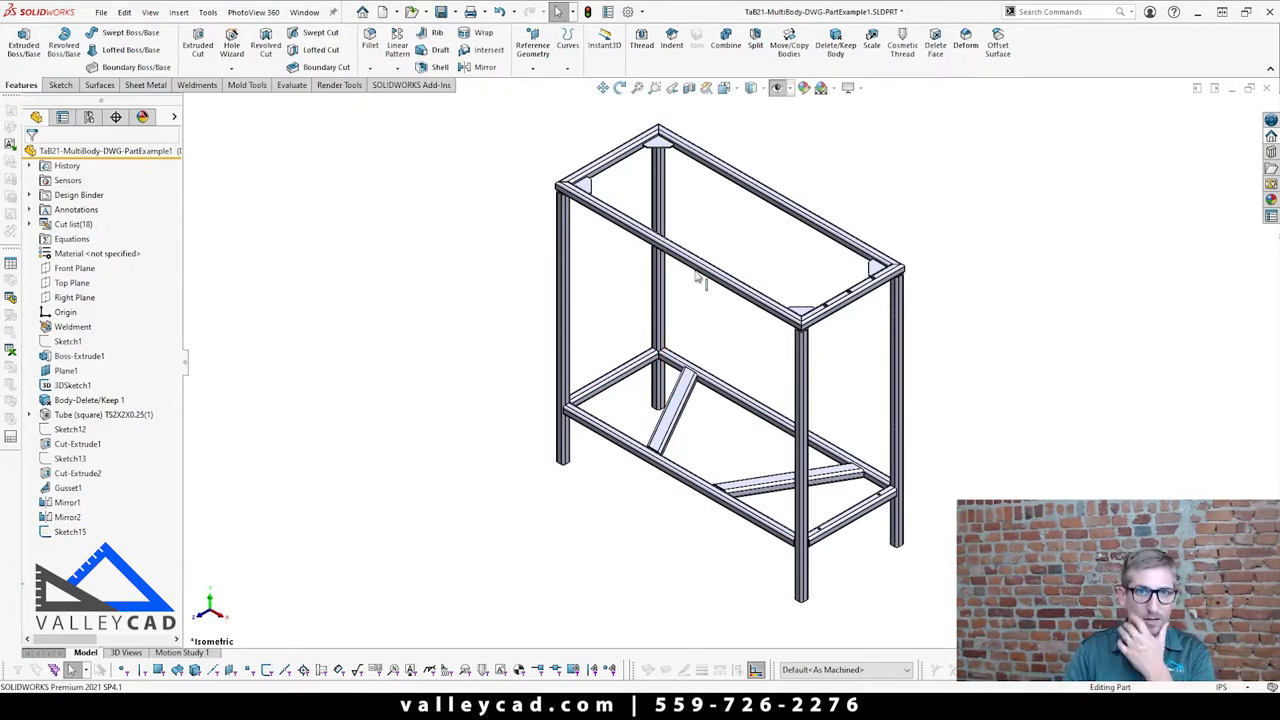
Inspect the frame's corner gusset and the drilled end tubes on its upper and lower levels
{"action": "scroll", "coordinate": [620, 140], "scroll_direction": "down", "scroll_amount": 4}
{"action": "left_click", "coordinate": [727, 212]}
{"action": "scroll", "coordinate": [876, 420], "scroll_direction": "up", "scroll_amount": 4}
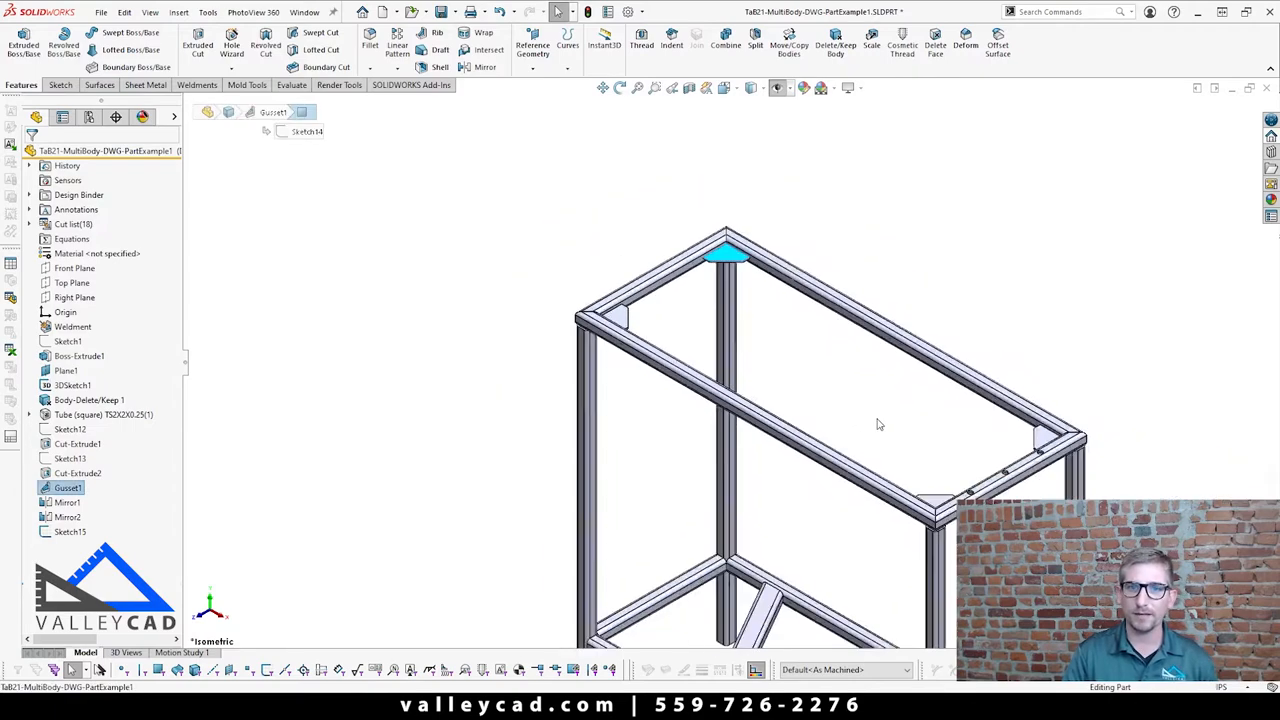
{"action": "scroll", "coordinate": [921, 483], "scroll_direction": "down", "scroll_amount": 4}
{"action": "scroll", "coordinate": [922, 490], "scroll_direction": "up", "scroll_amount": 5}
{"action": "scroll", "coordinate": [767, 343], "scroll_direction": "down", "scroll_amount": 5}
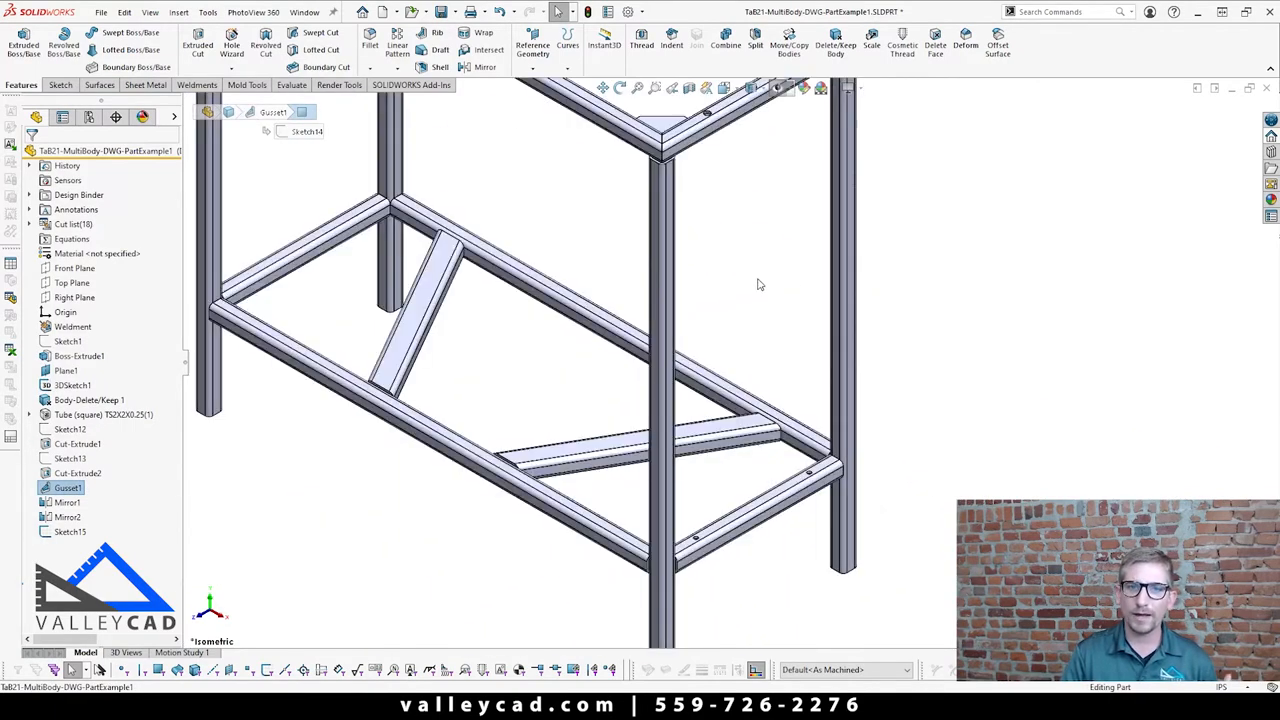
{"action": "scroll", "coordinate": [761, 285], "scroll_direction": "up", "scroll_amount": 2}
{"action": "left_click", "coordinate": [735, 188]}
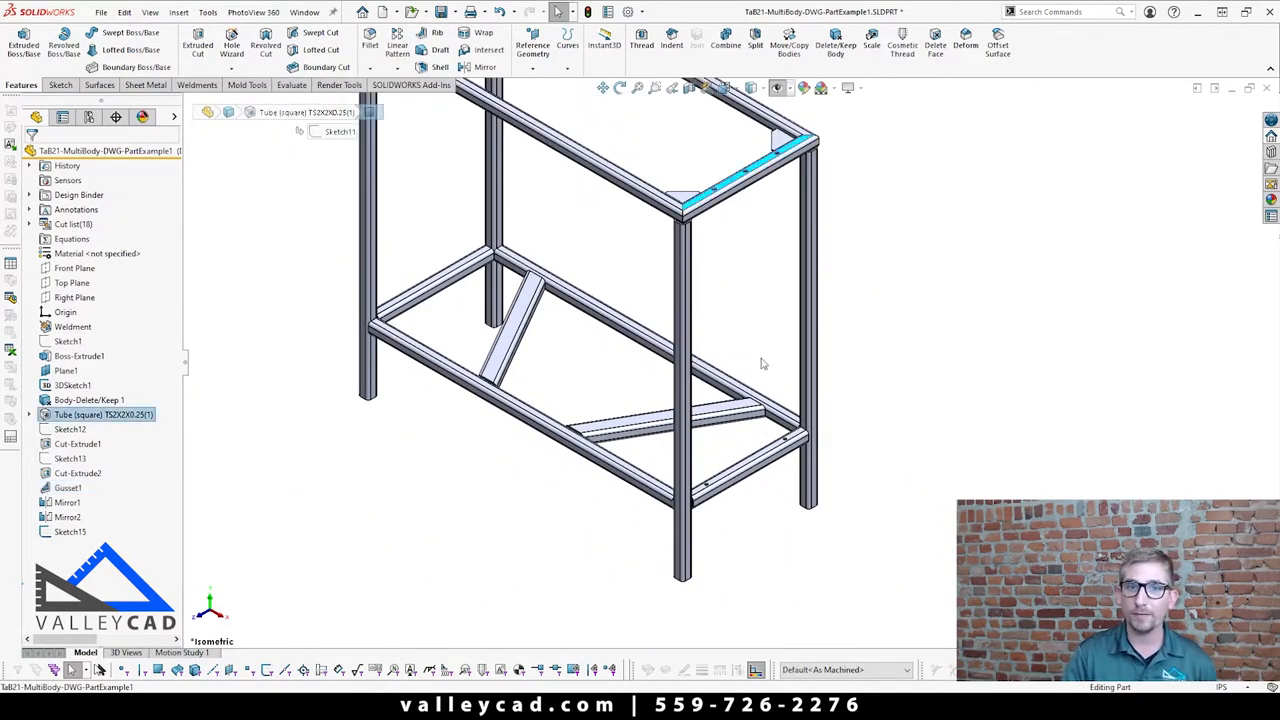
{"action": "left_click", "coordinate": [765, 462]}
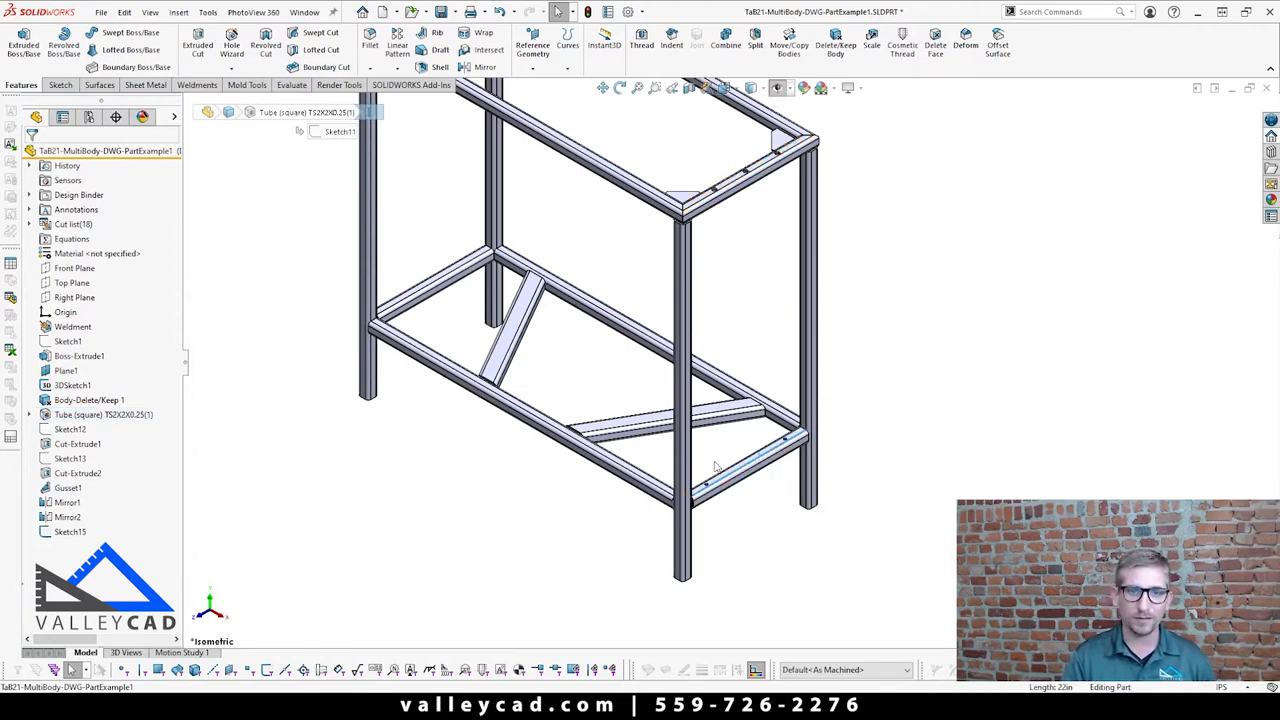
{"action": "left_click", "coordinate": [796, 557]}
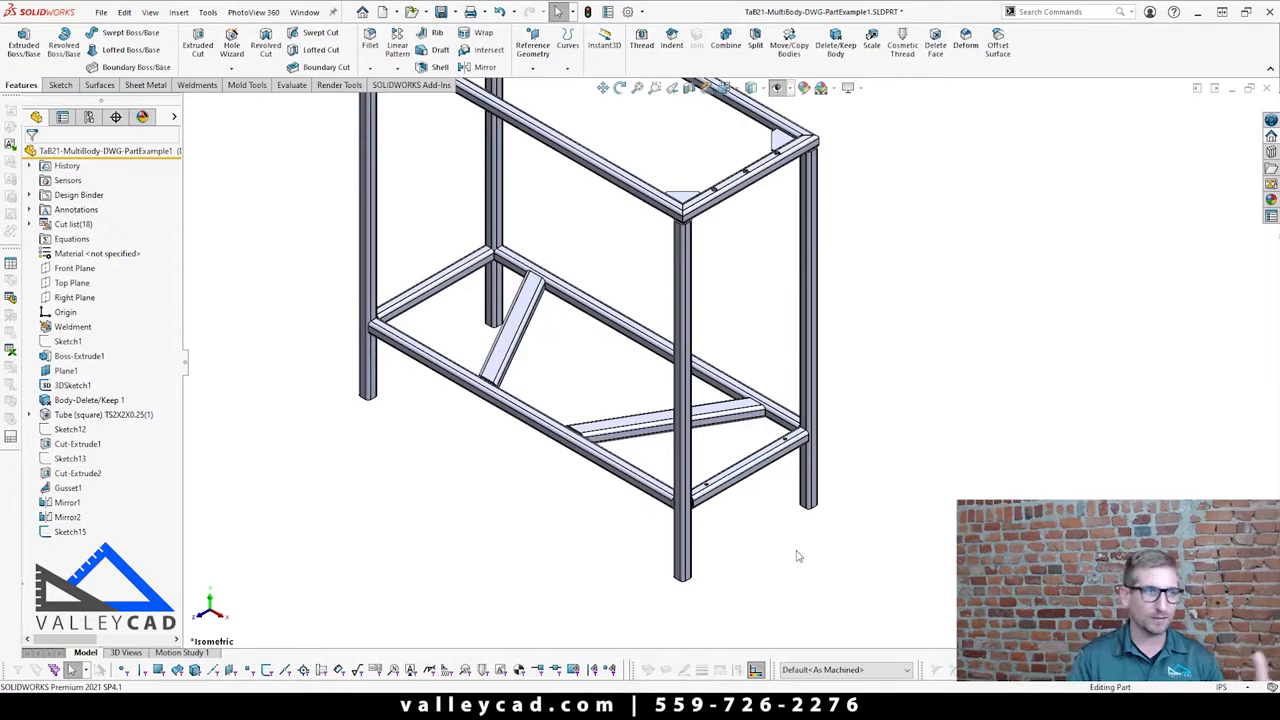
Inspect the two diagonal braces on the frame's lower level and view the frame from the top
{"action": "left_click", "coordinate": [638, 422]}
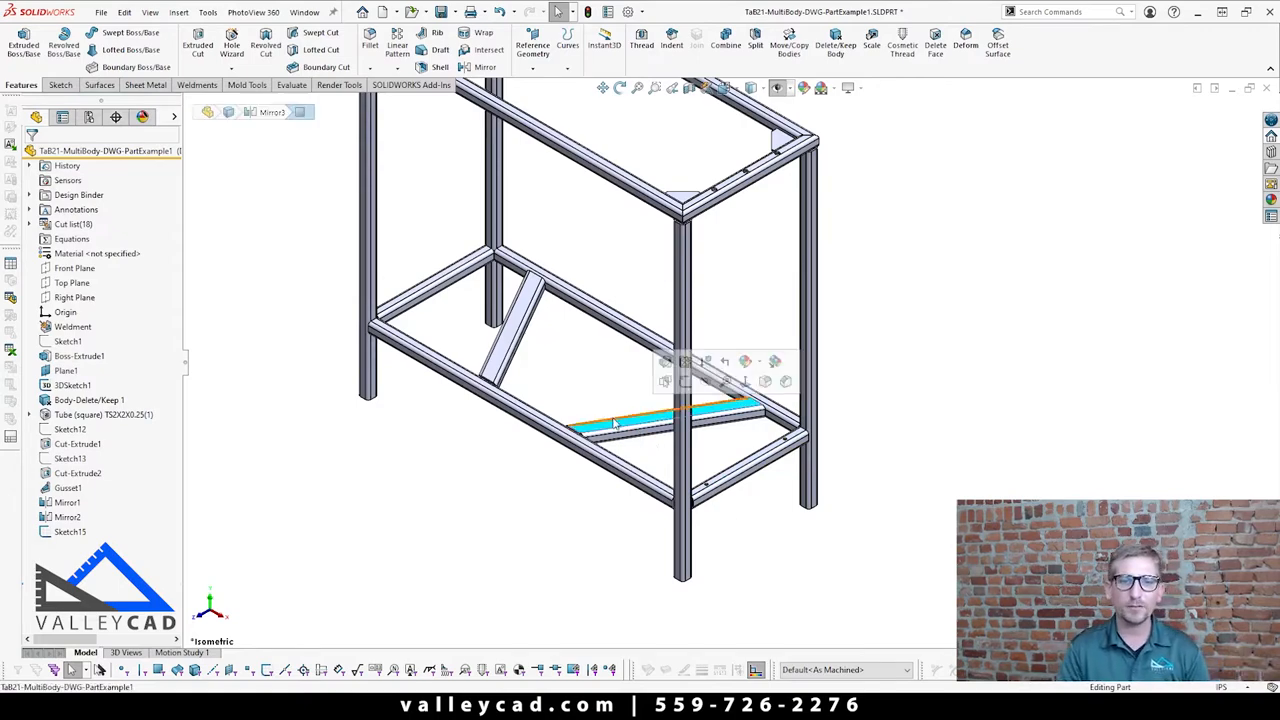
{"action": "left_click", "coordinate": [511, 372]}
{"action": "middle_click_drag", "start_coordinate": [511, 372], "coordinate": [611, 620]}
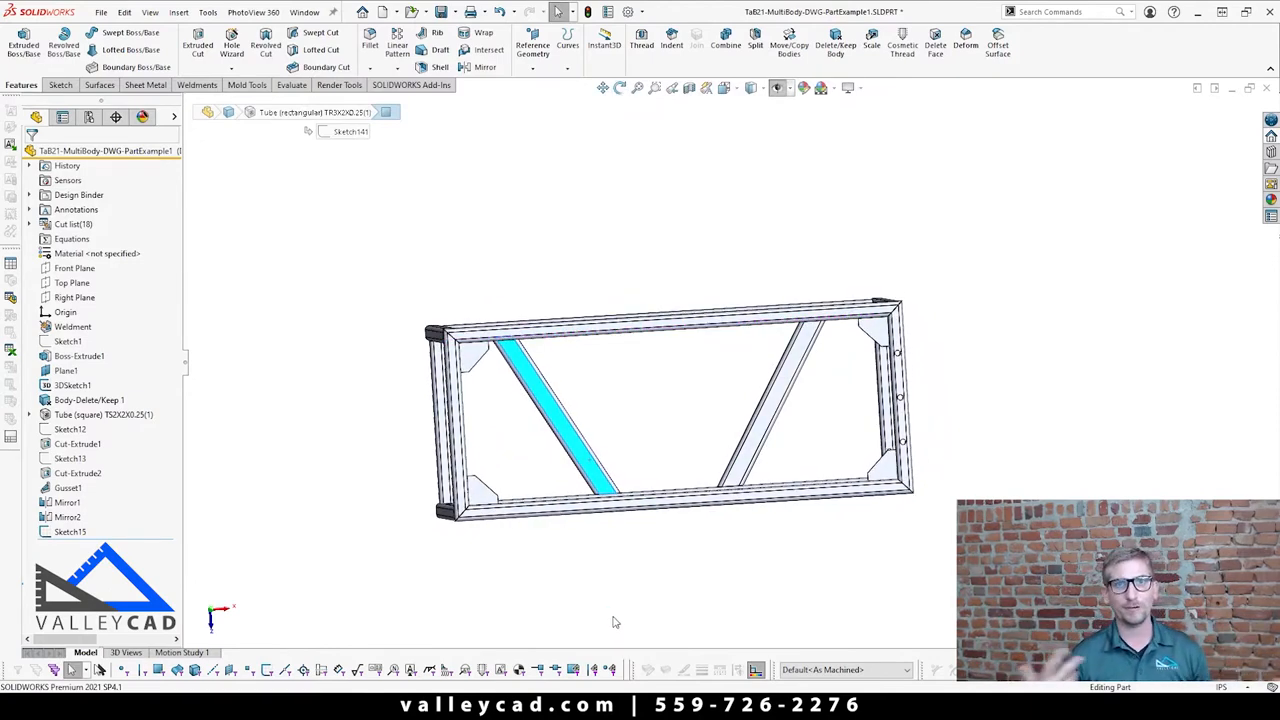
{"action": "left_click", "coordinate": [672, 600]}
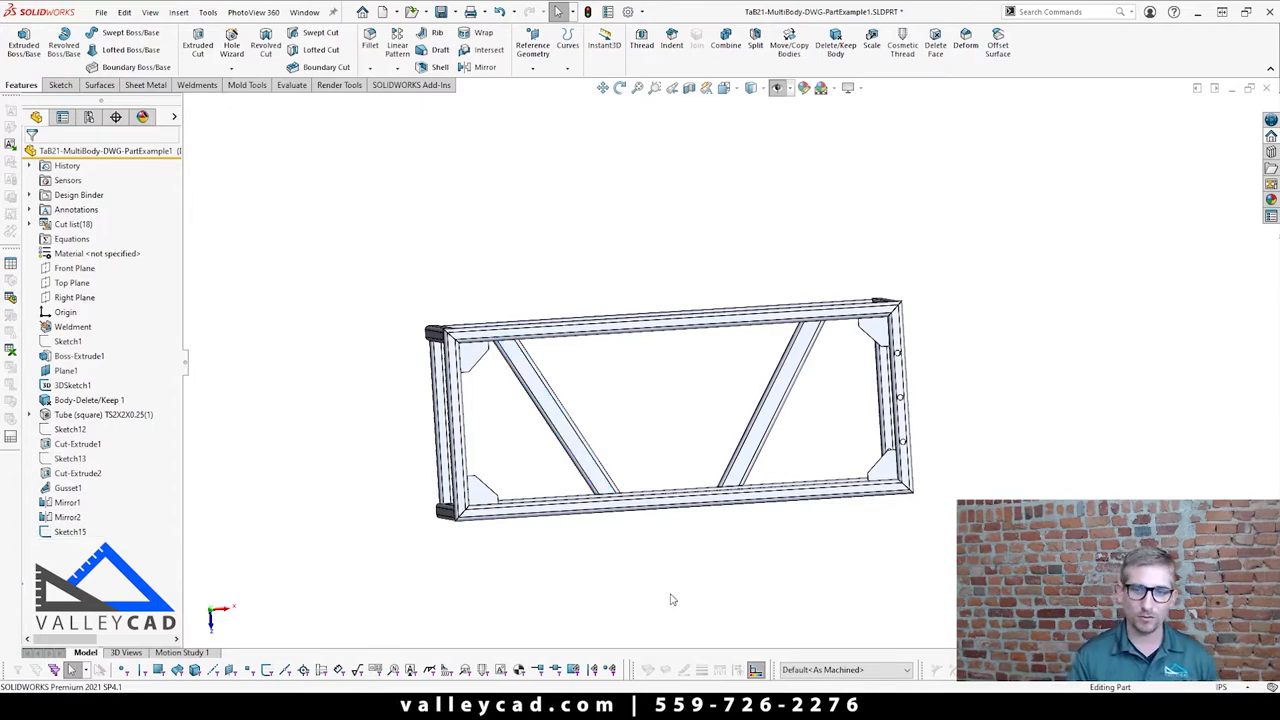
{"action": "key", "text": "ctrl+5"}
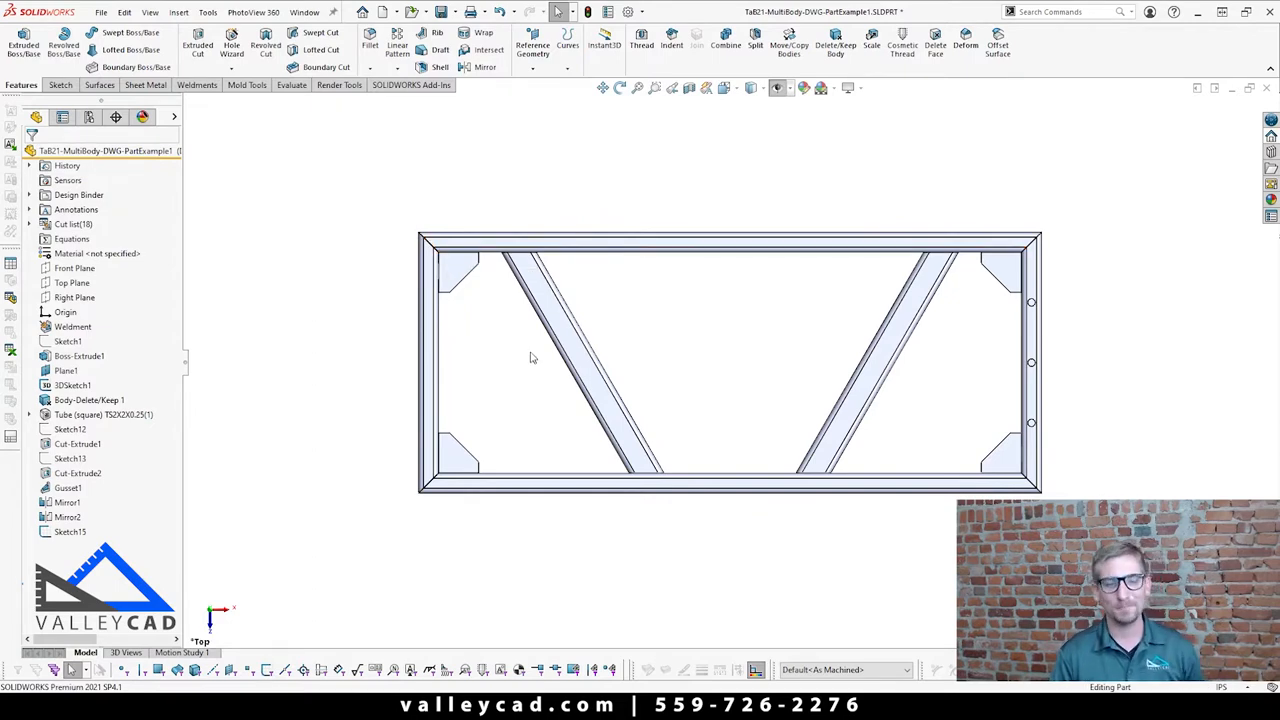
Switch to the part's drawing and examine the frame views on Sheet1, especially the top view's drilled end
{"action": "key", "text": "ctrl+Tab"}
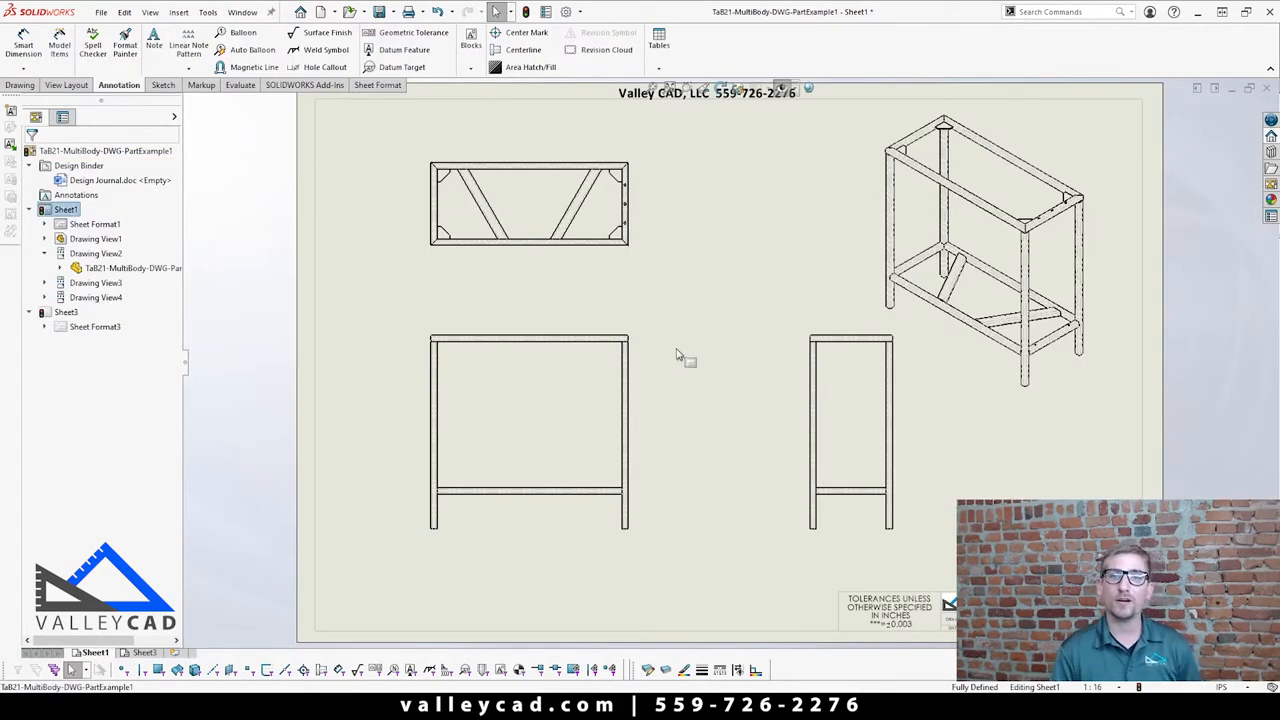
{"action": "key", "text": "f"}
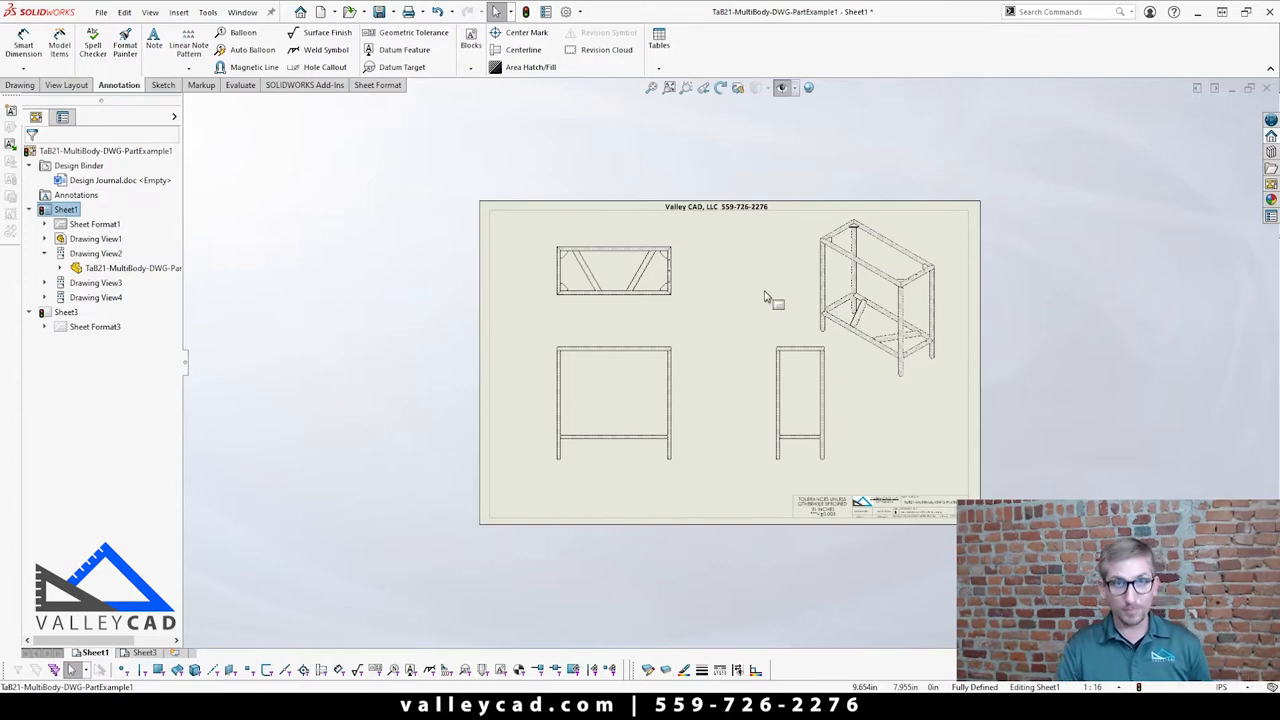
{"action": "scroll", "coordinate": [720, 294], "scroll_direction": "down", "scroll_amount": 3}
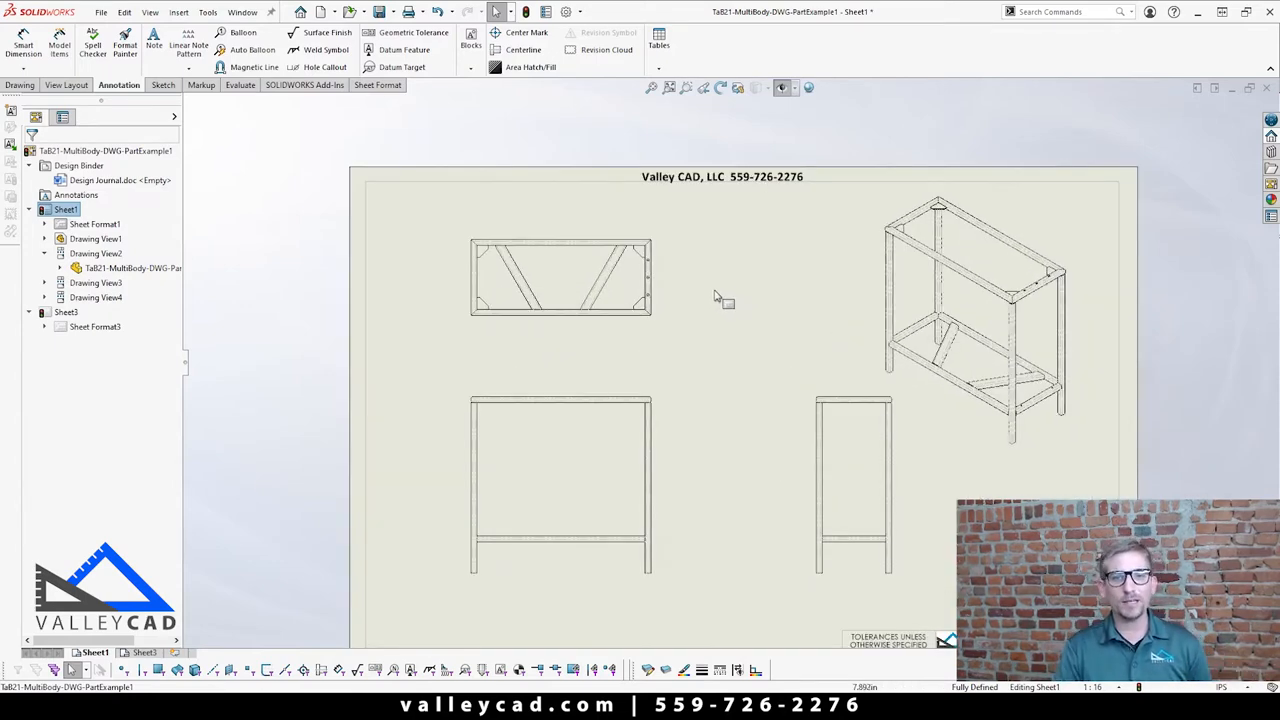
{"action": "scroll", "coordinate": [715, 300], "scroll_direction": "down", "scroll_amount": 1}
{"action": "scroll", "coordinate": [660, 282], "scroll_direction": "down", "scroll_amount": 2}
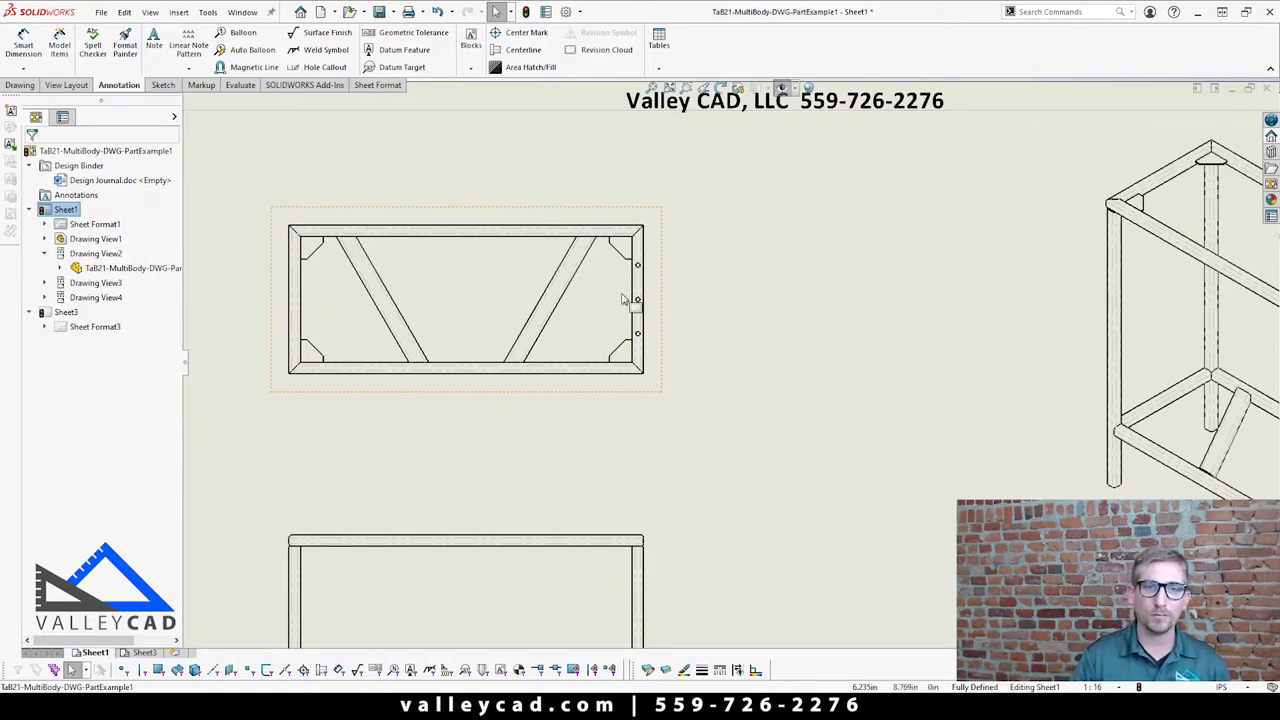
{"action": "scroll", "coordinate": [695, 350], "scroll_direction": "up", "scroll_amount": 2}
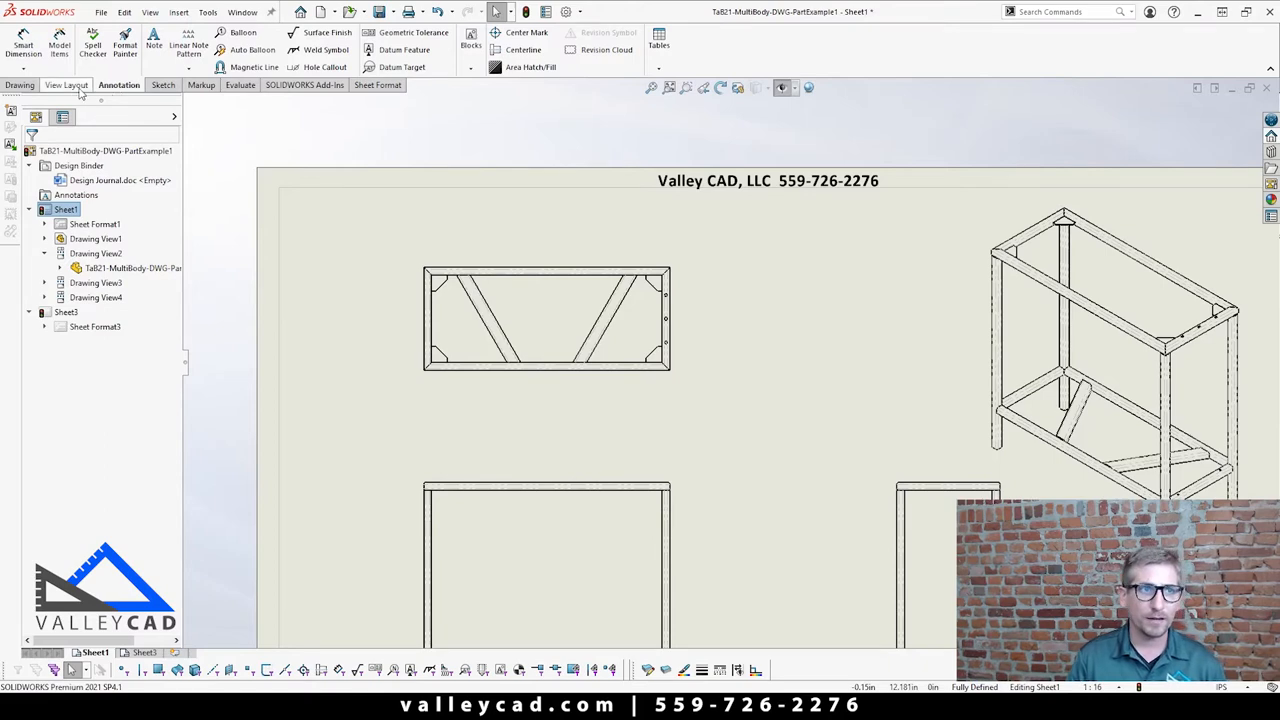
Create a circular detail view around the top view's upper-right gusset corner and place it between the top and isometric views
{"action": "left_click", "coordinate": [68, 86]}
{"action": "left_click", "coordinate": [22, 86]}
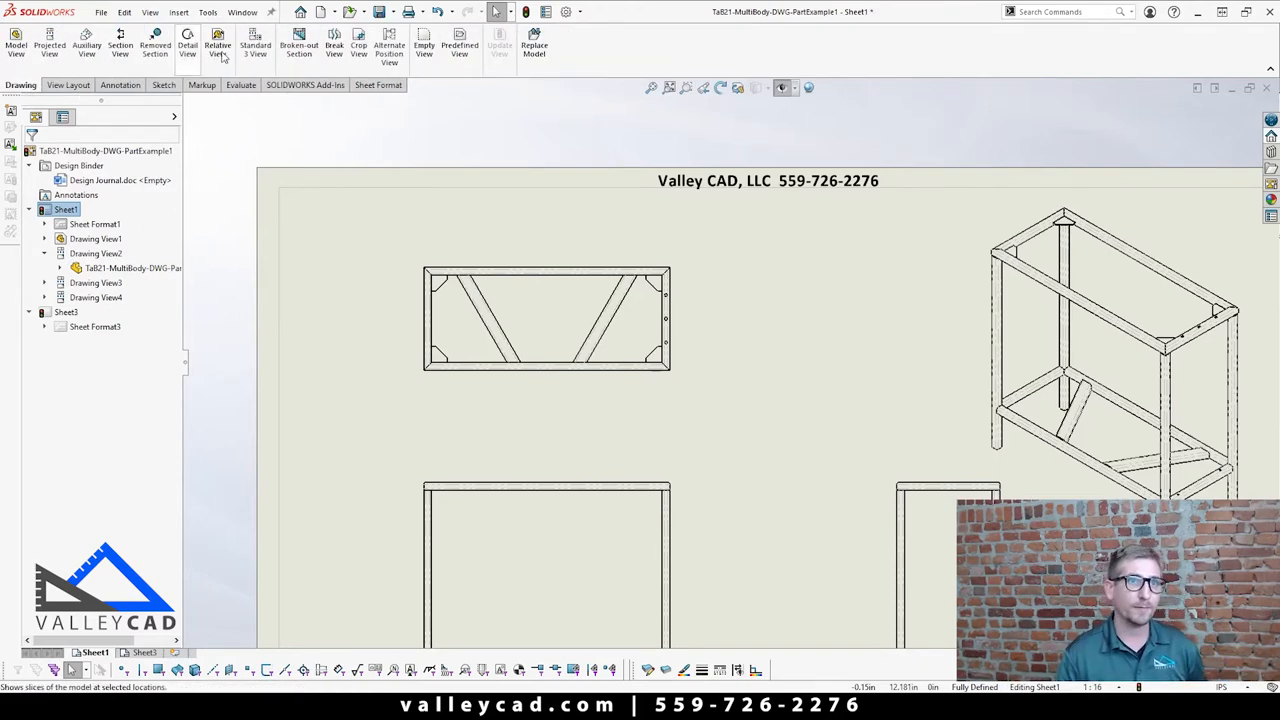
{"action": "left_click", "coordinate": [187, 45]}
{"action": "scroll", "coordinate": [680, 360], "scroll_direction": "down", "scroll_amount": 5}
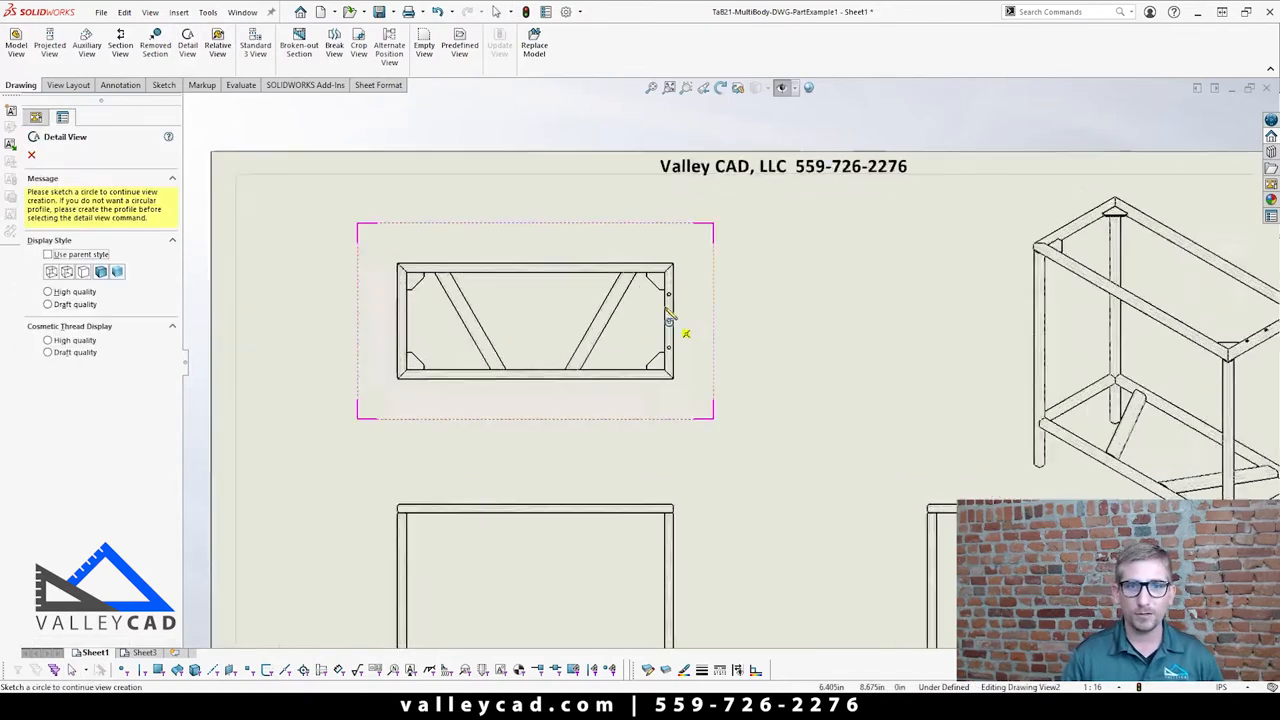
{"action": "left_click", "coordinate": [706, 299]}
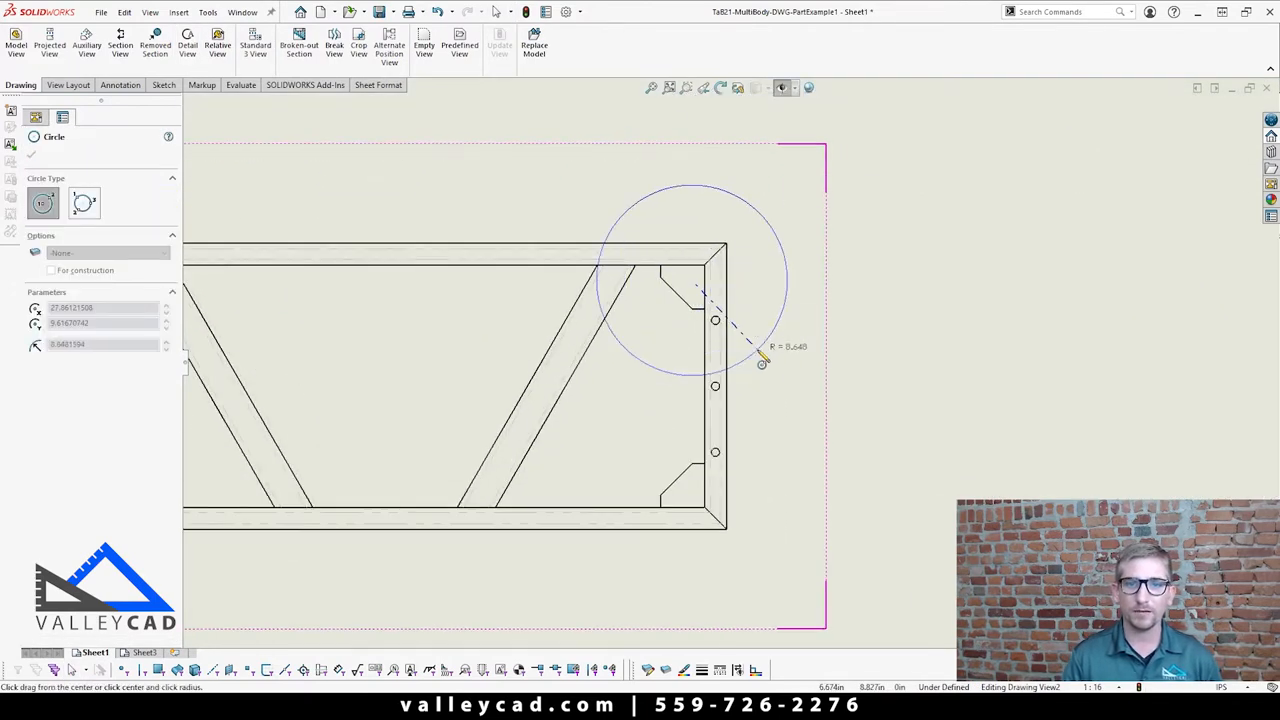
{"action": "left_click", "coordinate": [768, 402]}
{"action": "scroll", "coordinate": [852, 279], "scroll_direction": "up", "scroll_amount": 6}
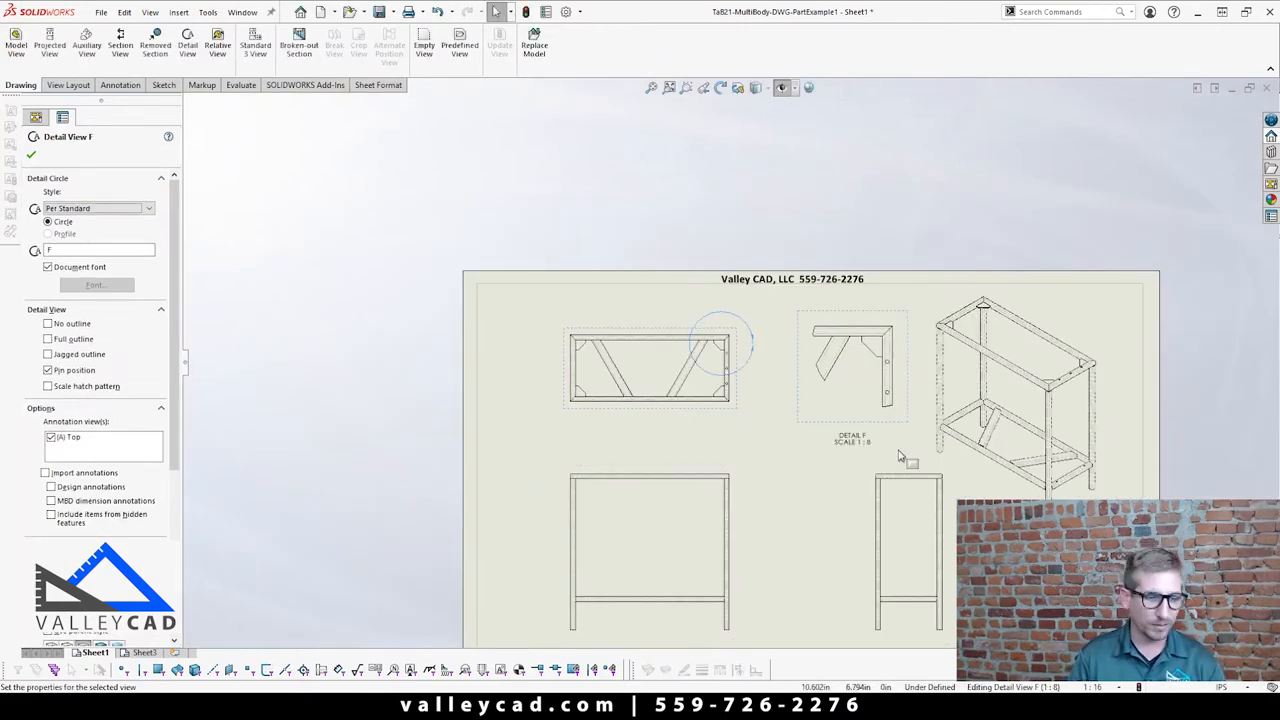
{"action": "left_click", "coordinate": [898, 441]}
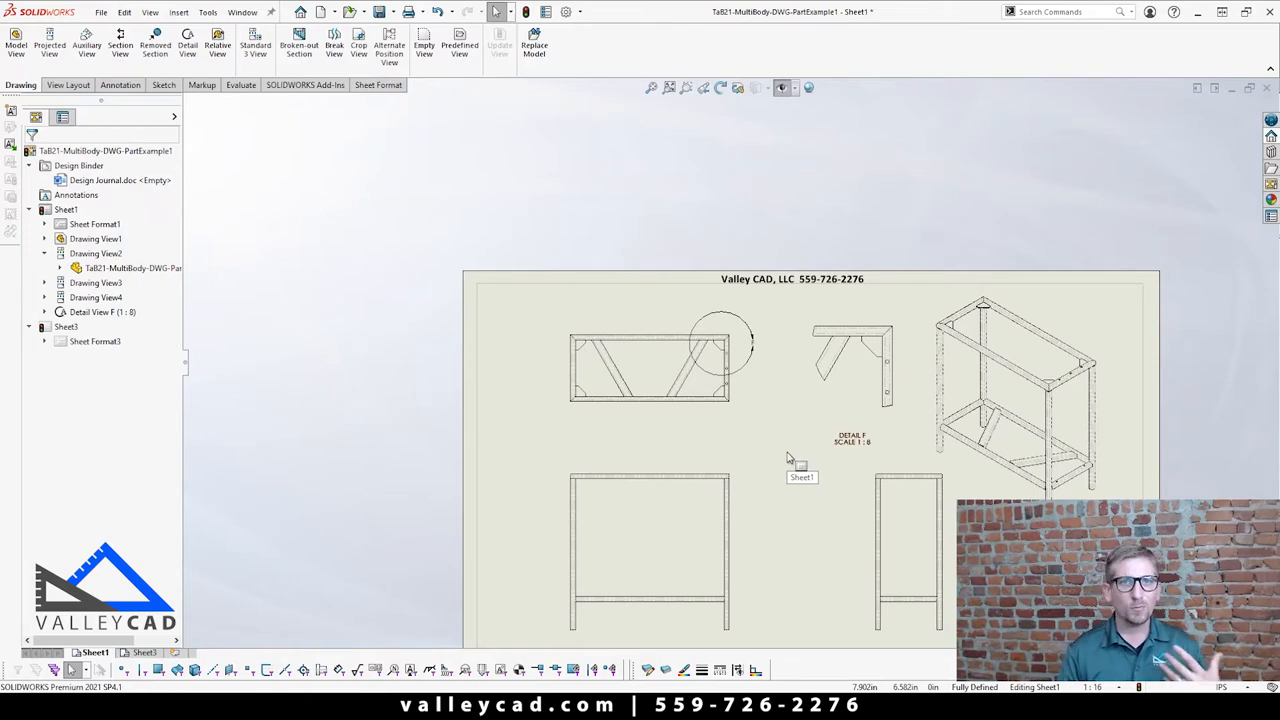
{"action": "scroll", "coordinate": [795, 462], "scroll_direction": "up", "scroll_amount": 3}
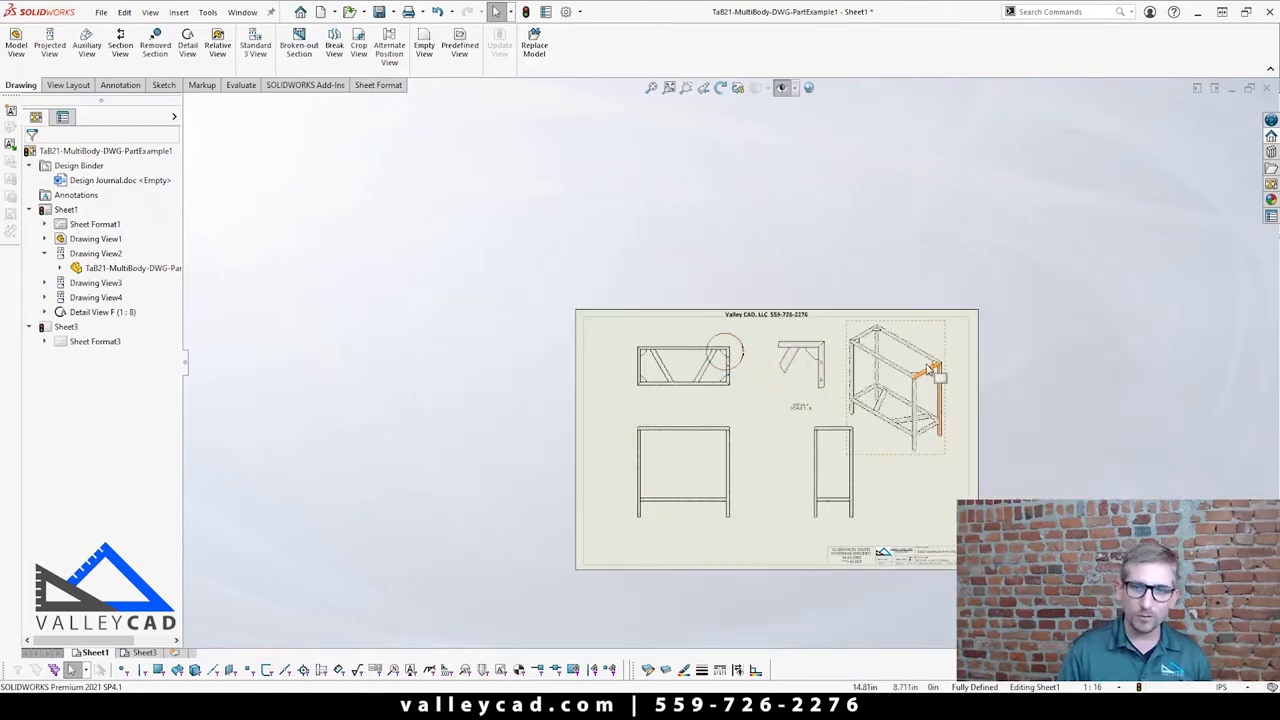
{"action": "scroll", "coordinate": [893, 435], "scroll_direction": "down", "scroll_amount": 2}
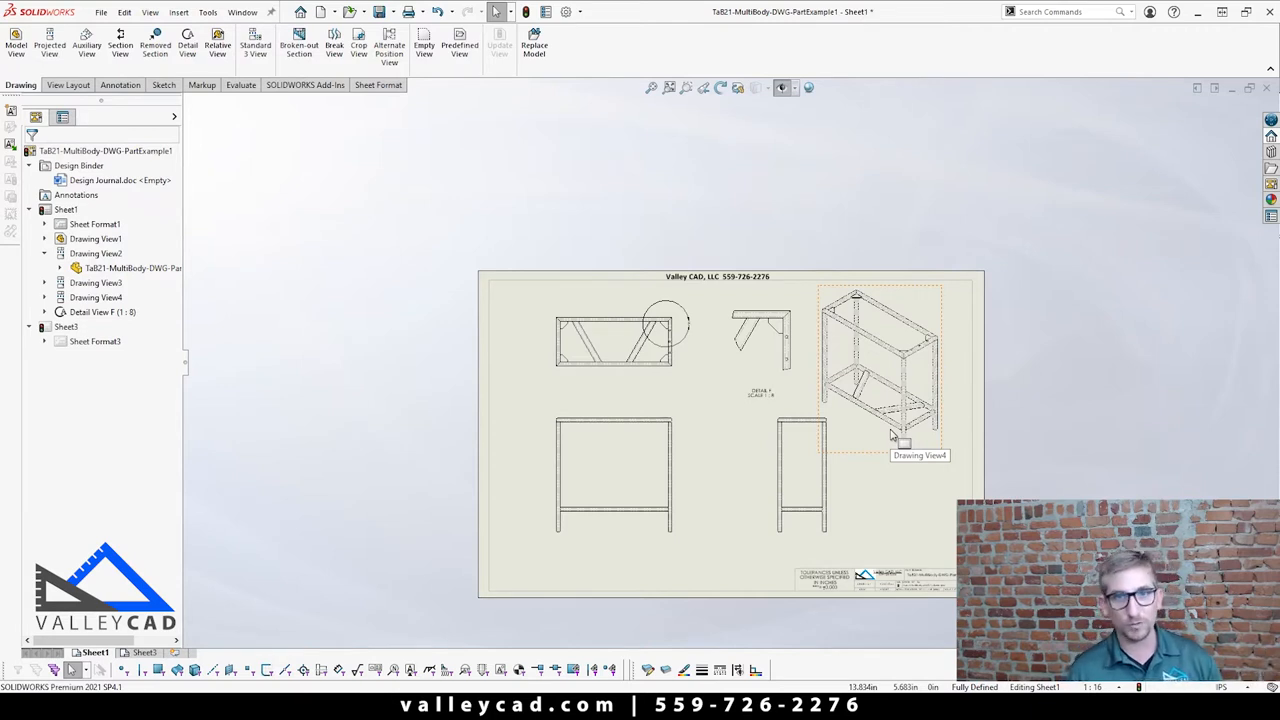
{"action": "left_click", "coordinate": [903, 515]}
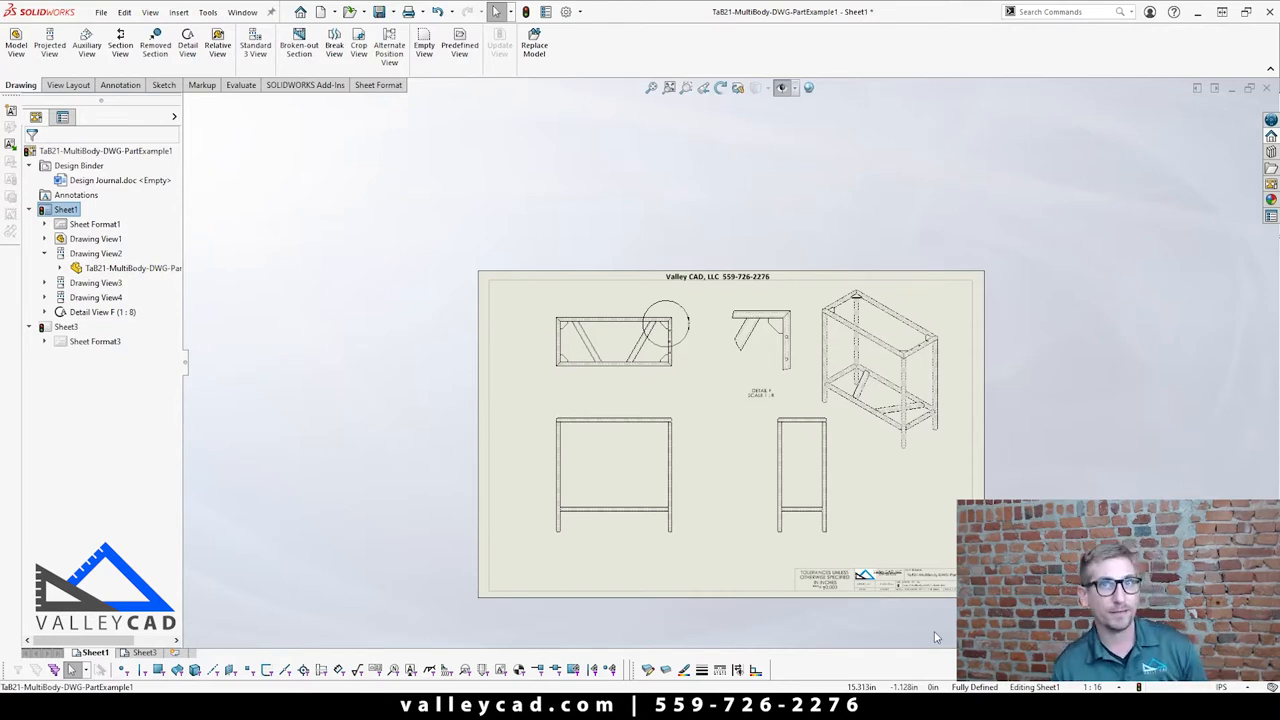
On Sheet3, start a model view of TaB21-MultiBody-DWG-PartExample1 and open the selection of bodies for it
{"action": "left_click", "coordinate": [143, 652]}
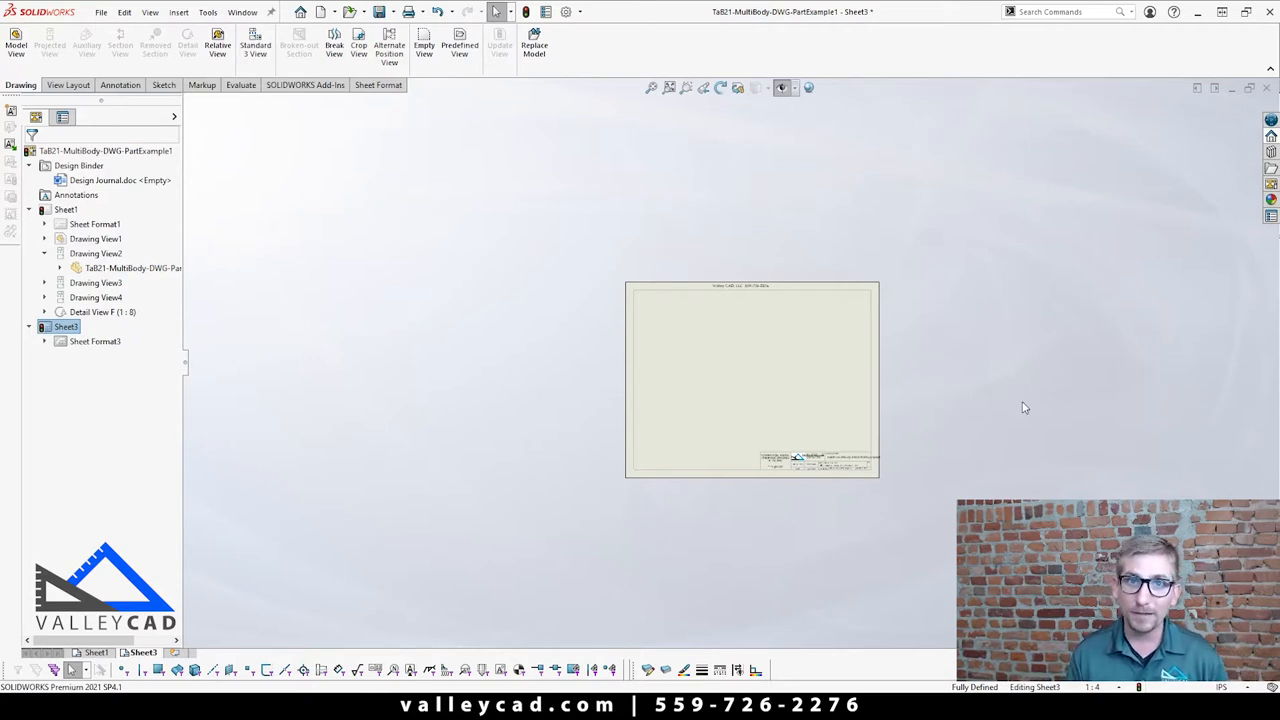
{"action": "scroll", "coordinate": [862, 352], "scroll_direction": "down", "scroll_amount": 3}
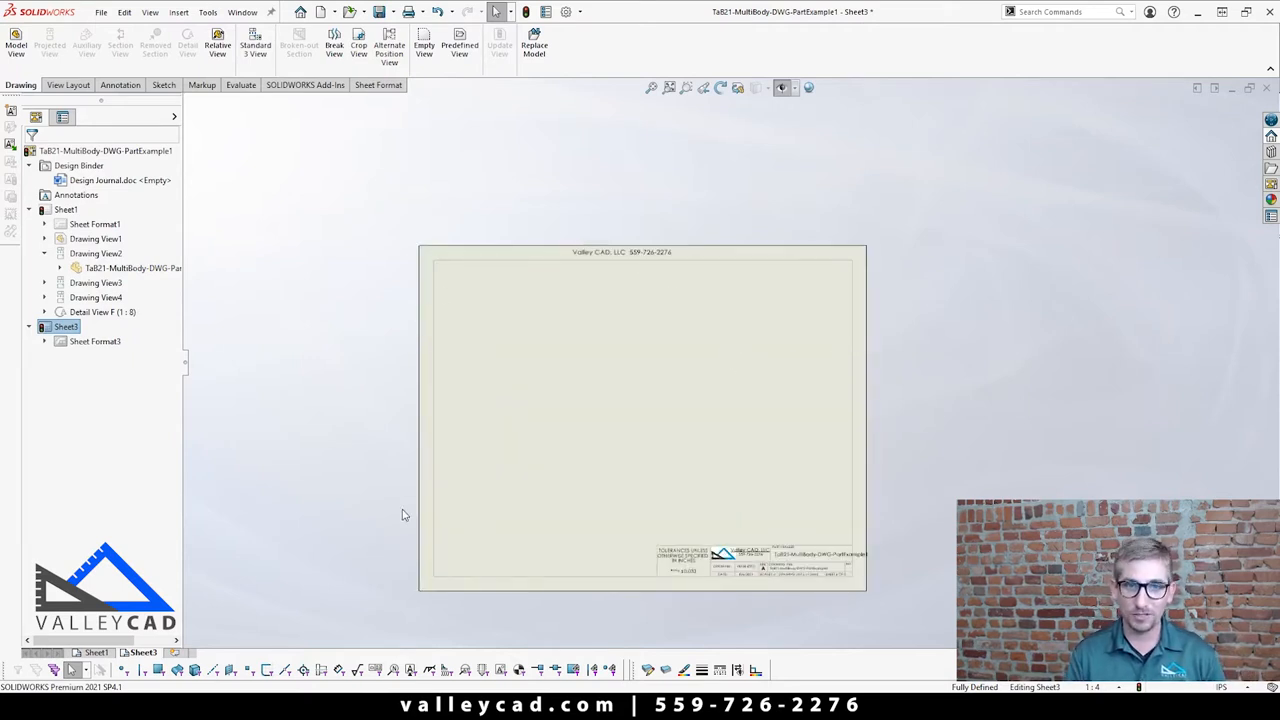
{"action": "left_click", "coordinate": [892, 439]}
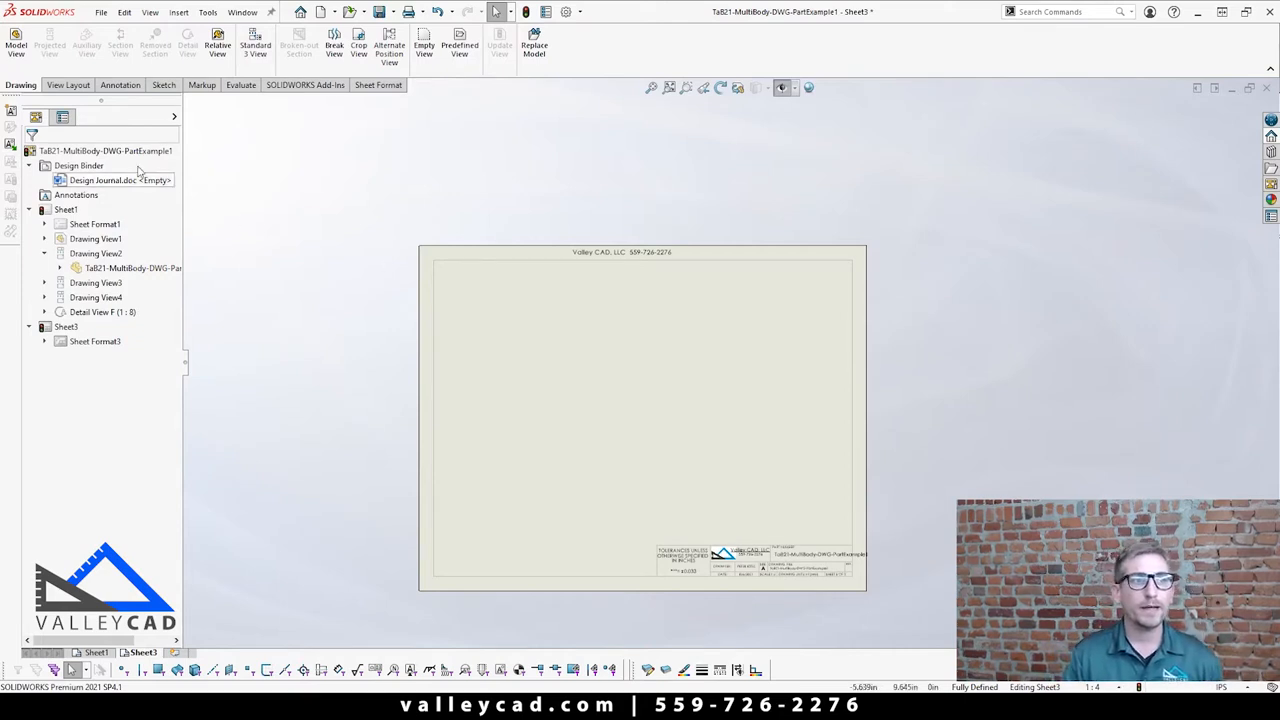
{"action": "left_click", "coordinate": [16, 48]}
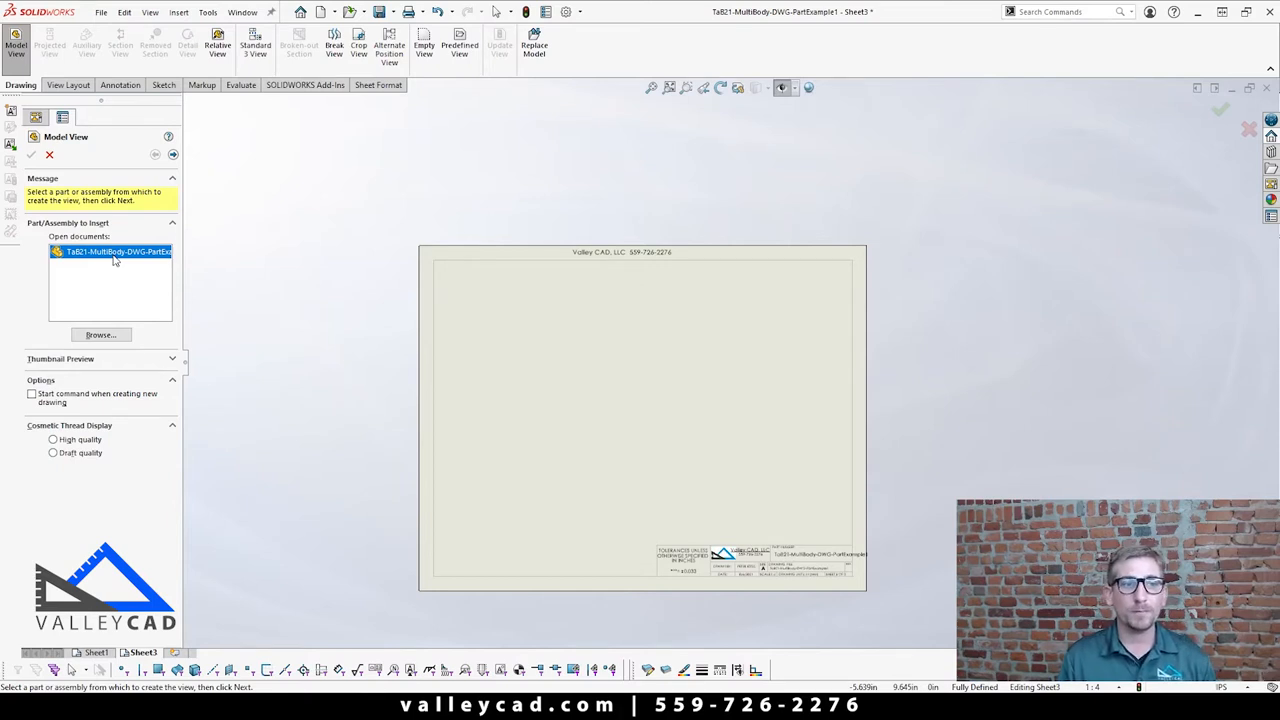
{"action": "left_click", "coordinate": [173, 156]}
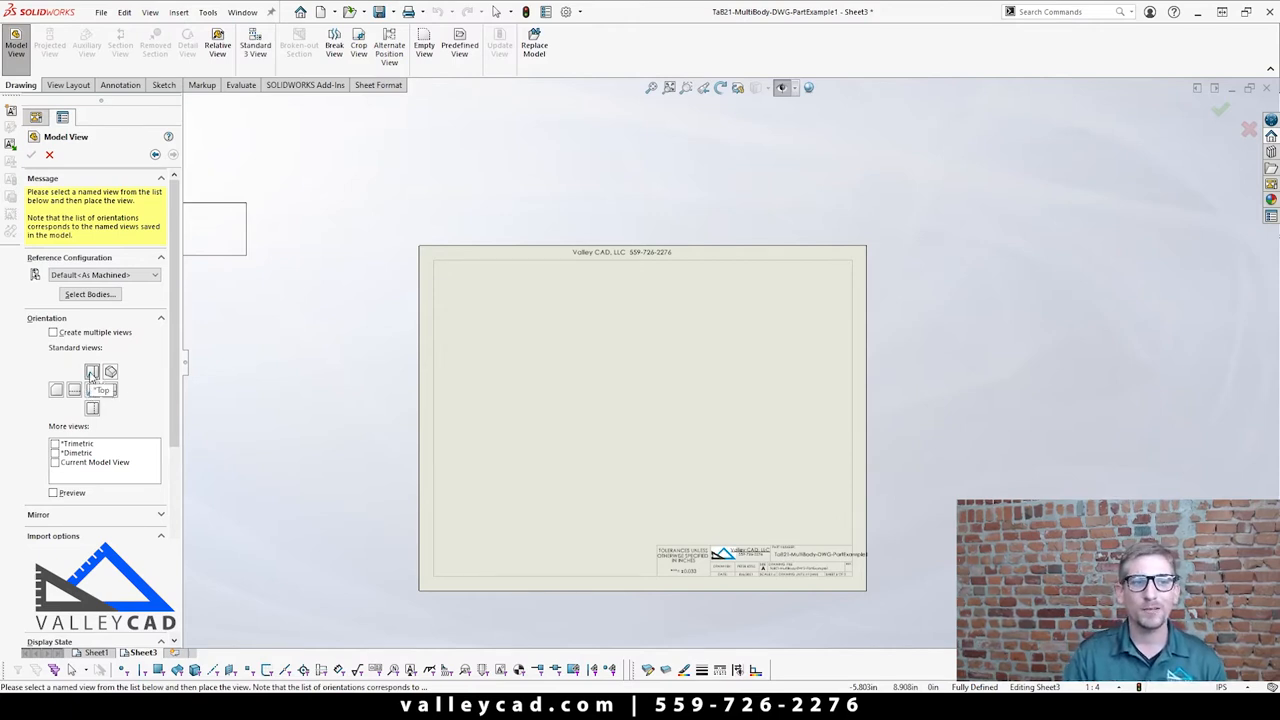
{"action": "left_click", "coordinate": [88, 295]}
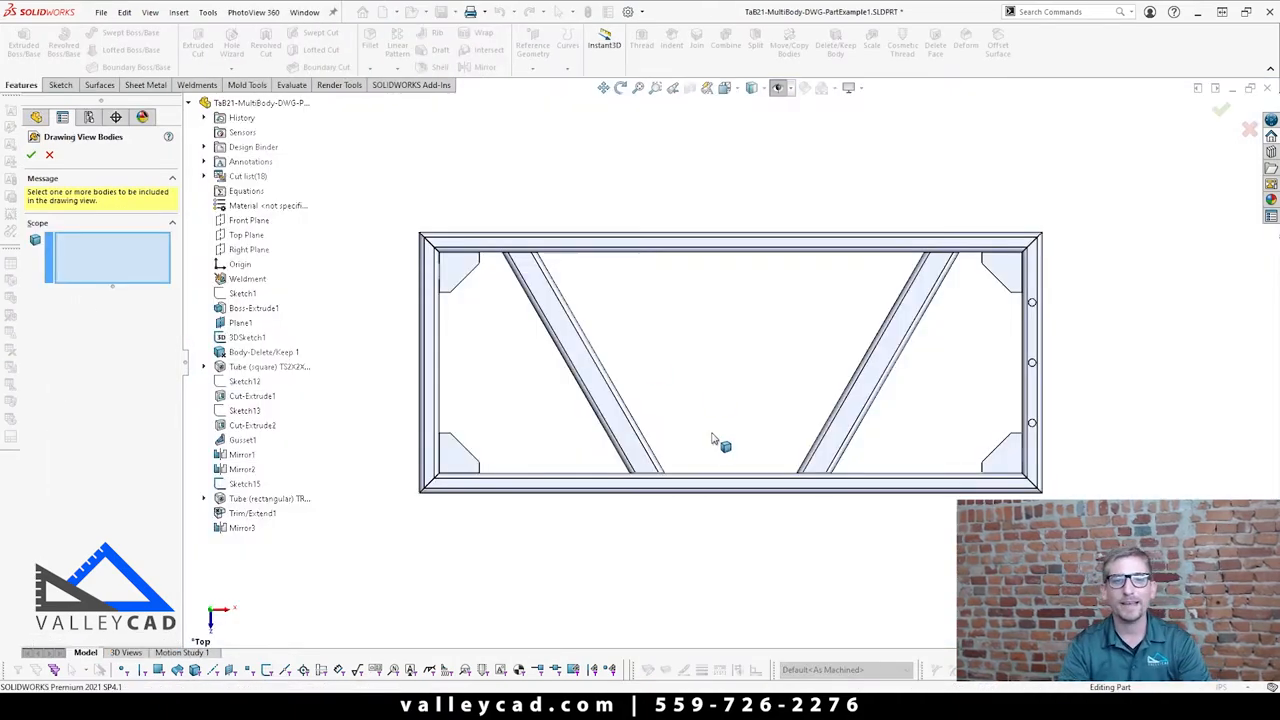
Choose the drilled upper end tube with three holes as the body for the drawing view
{"action": "middle_click_drag", "start_coordinate": [713, 438], "coordinate": [852, 424]}
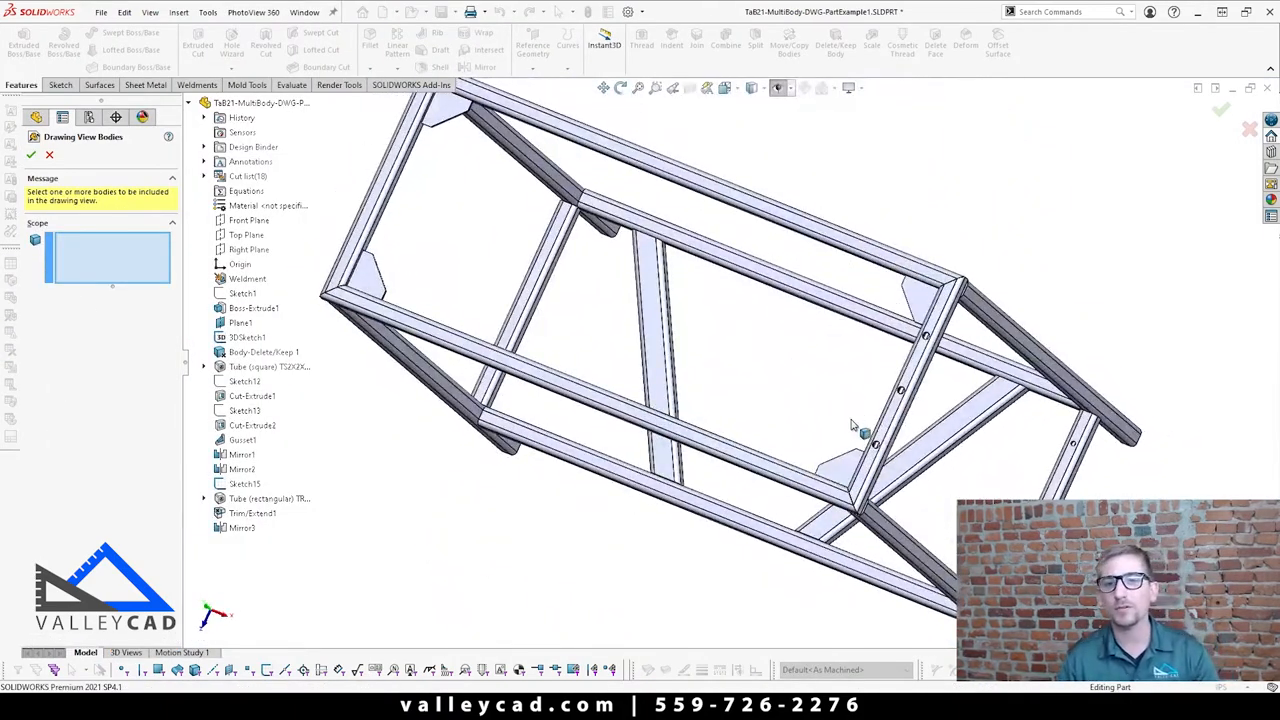
{"action": "left_click", "coordinate": [889, 418]}
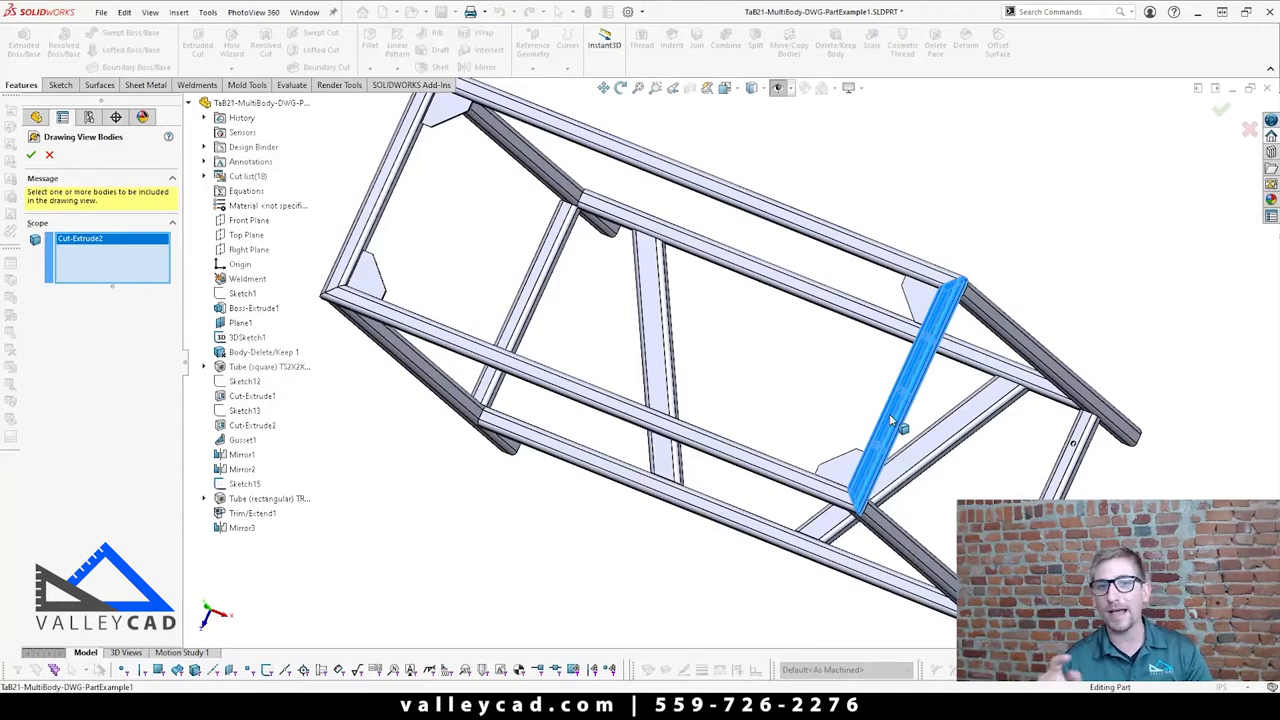
Try adding the adjoining long tube and both corner gussets to the view's bodies, and remove them again
{"action": "left_click", "coordinate": [810, 478]}
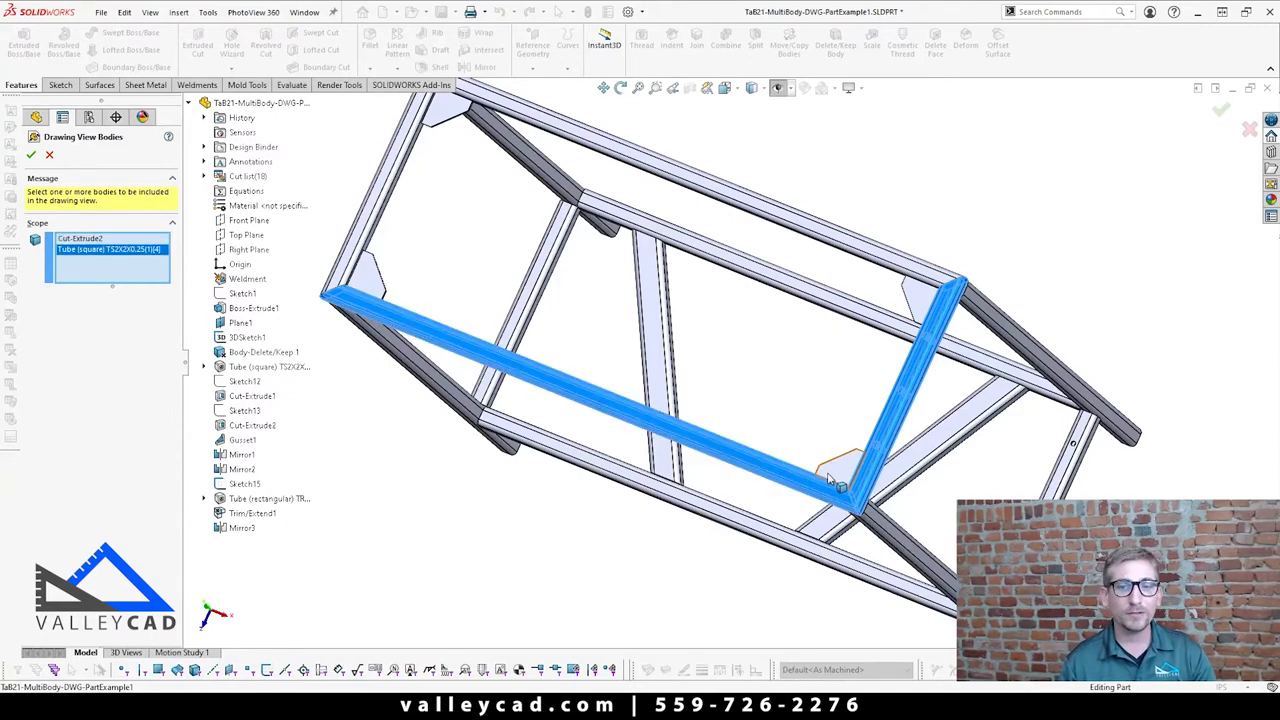
{"action": "left_click", "coordinate": [838, 468]}
{"action": "left_click", "coordinate": [915, 295]}
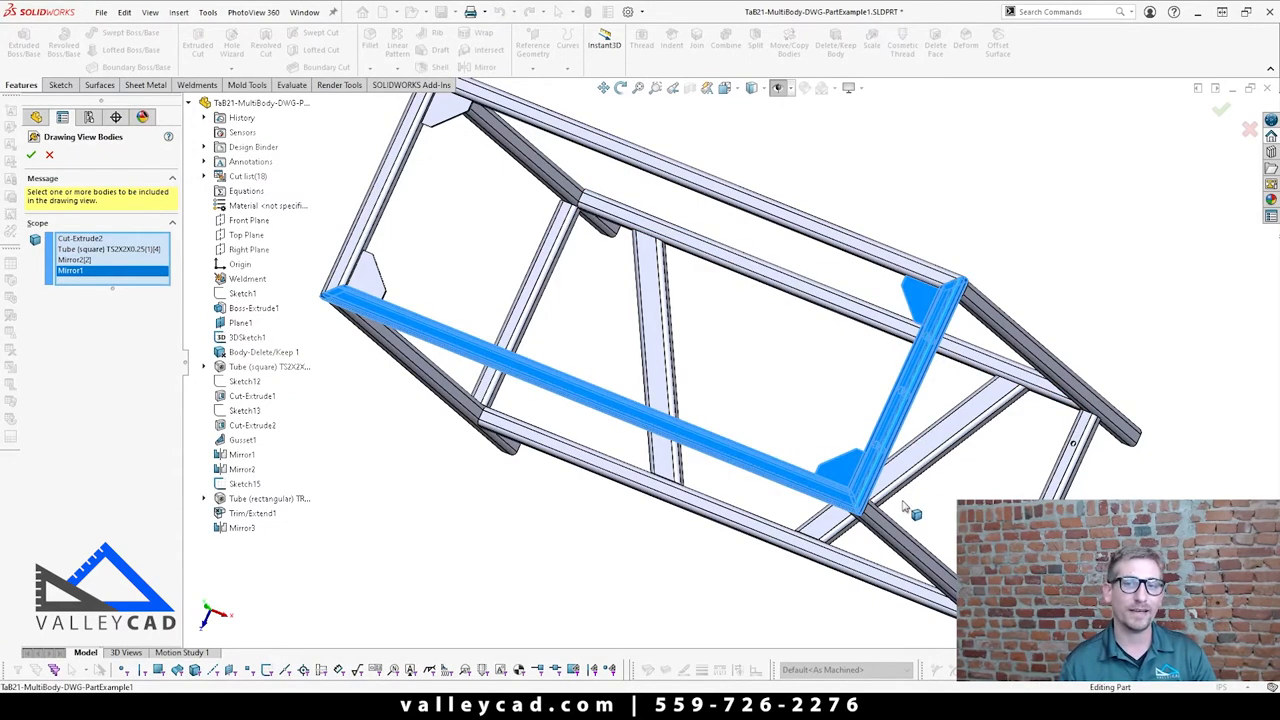
{"action": "left_click", "coordinate": [844, 477]}
{"action": "left_click", "coordinate": [824, 482]}
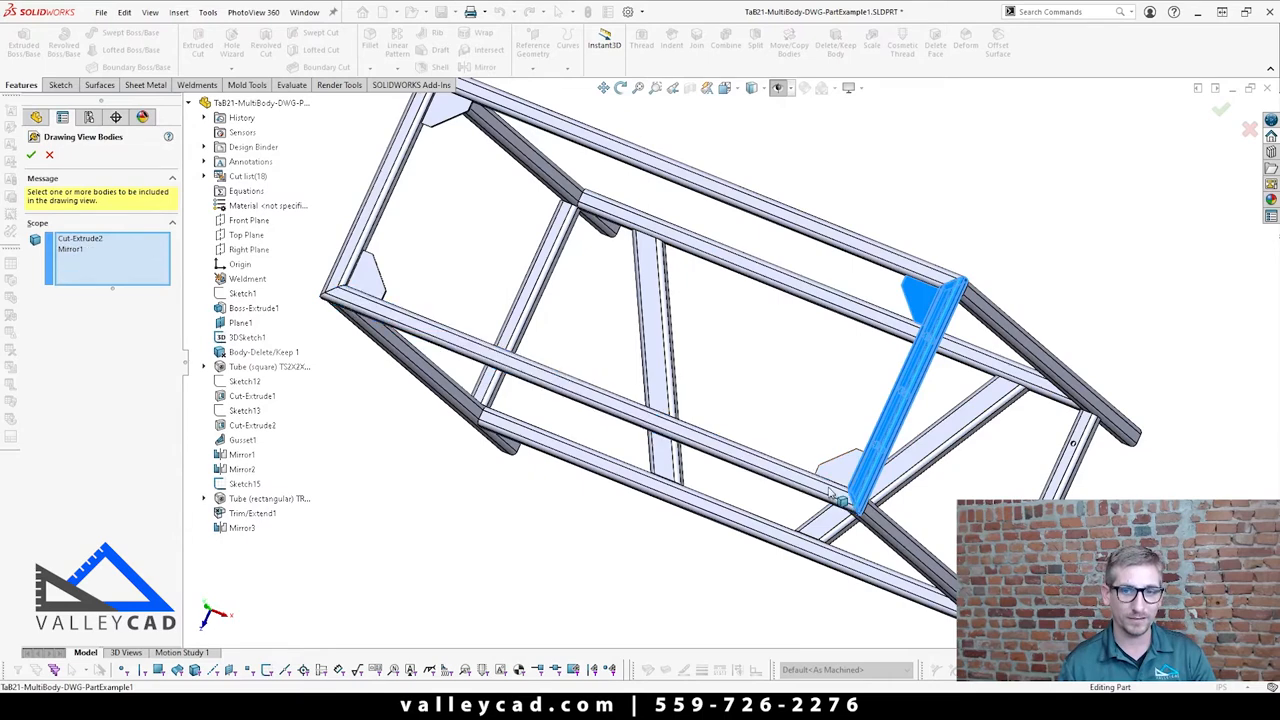
{"action": "left_click", "coordinate": [907, 302]}
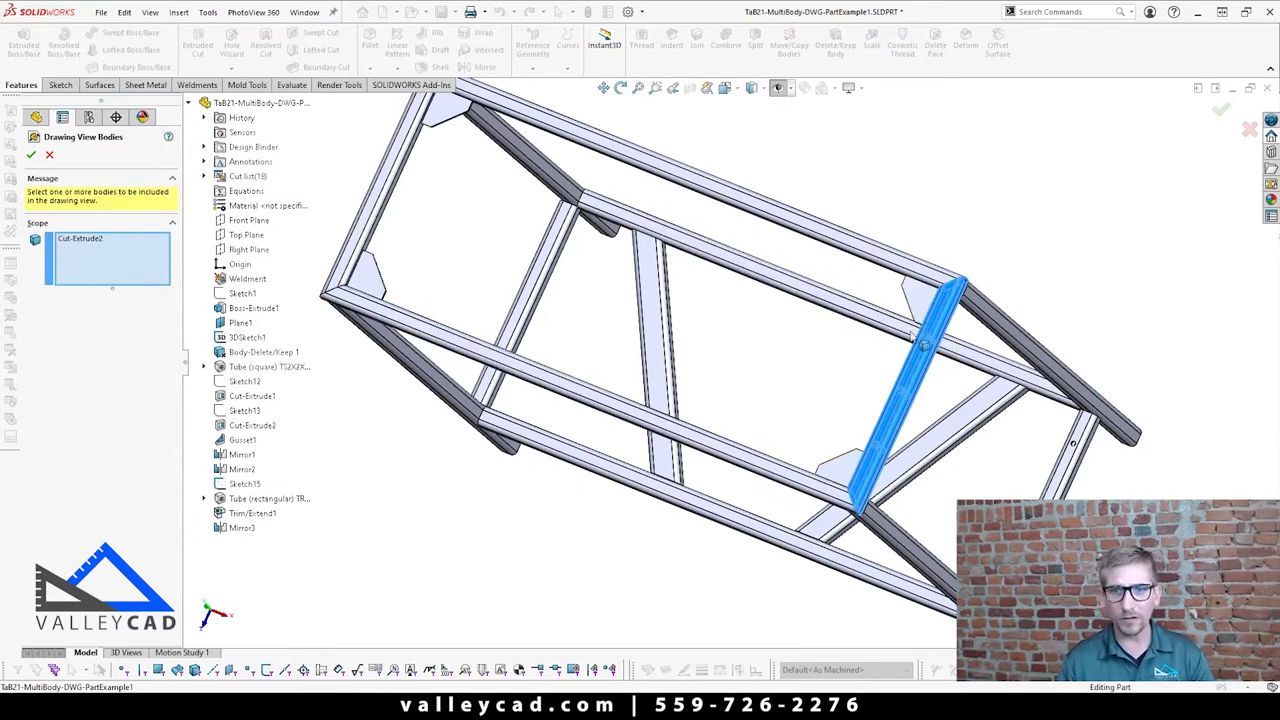
Accept the body selection and place the tube's model view at sheet scale in Sheet3's upper-left area, without projected views
{"action": "left_click", "coordinate": [31, 154]}
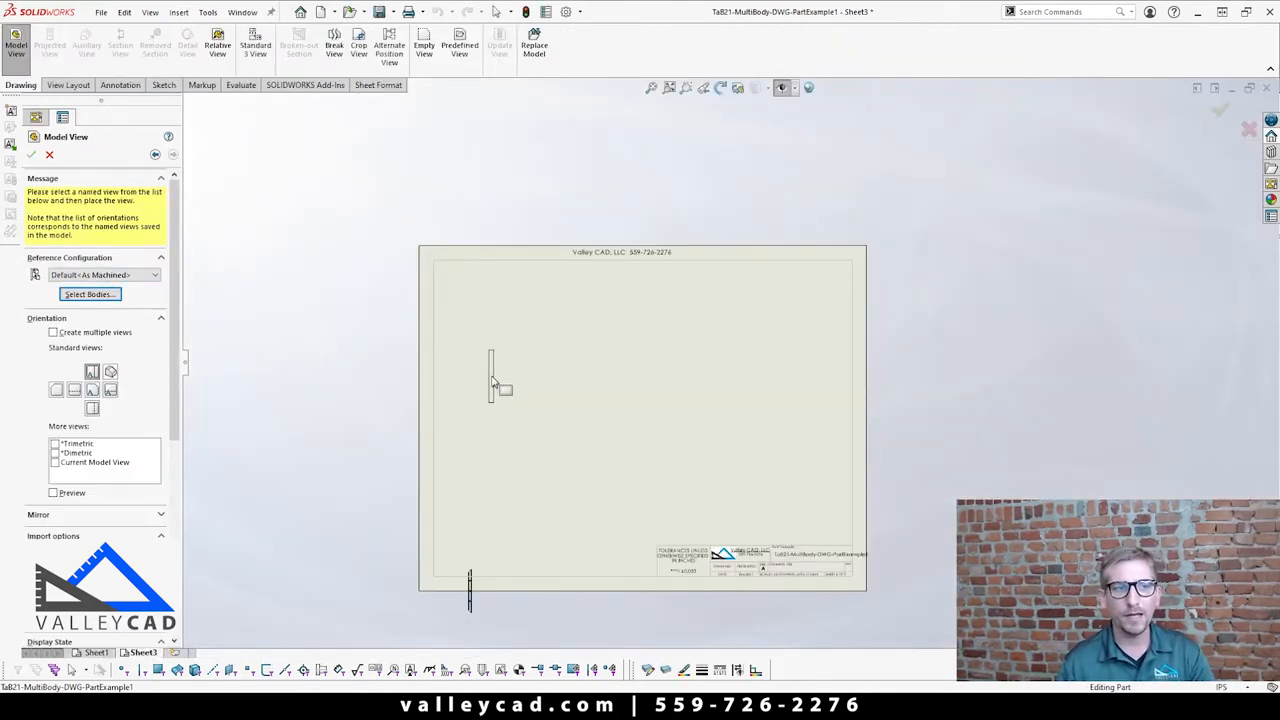
{"action": "scroll", "coordinate": [176, 410], "scroll_direction": "down", "scroll_amount": 6}
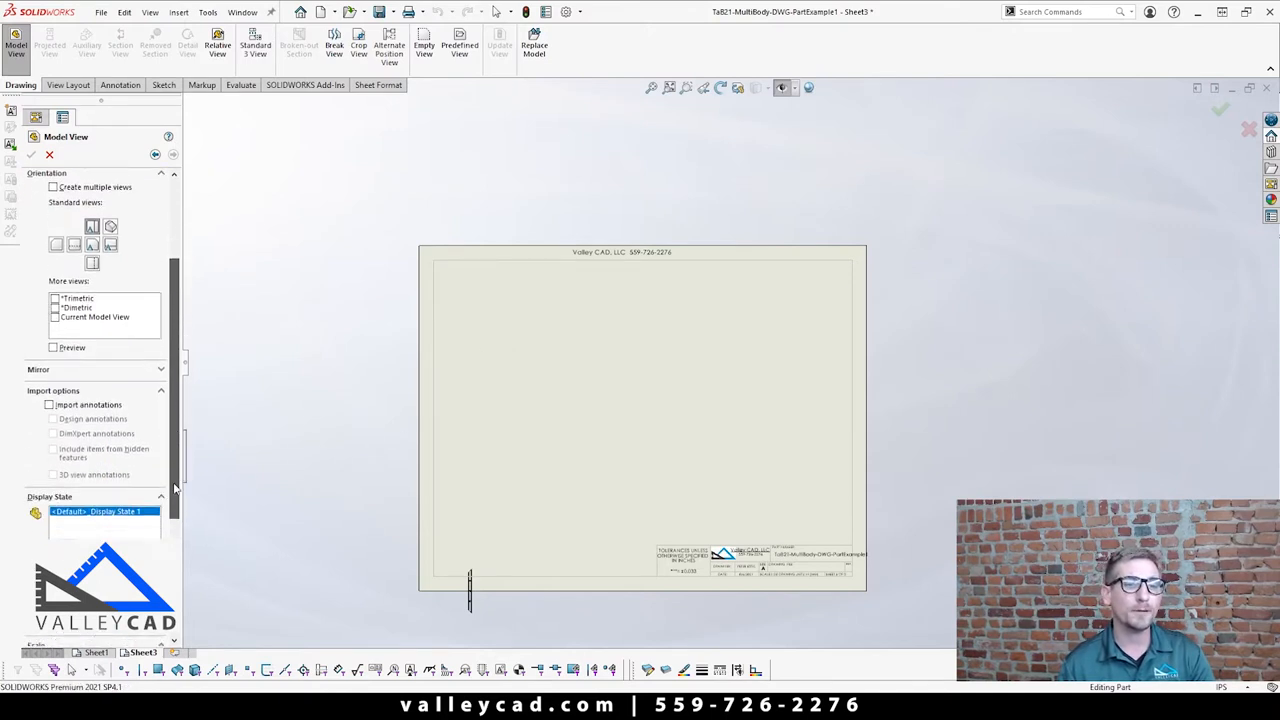
{"action": "scroll", "coordinate": [120, 400], "scroll_direction": "down", "scroll_amount": 1}
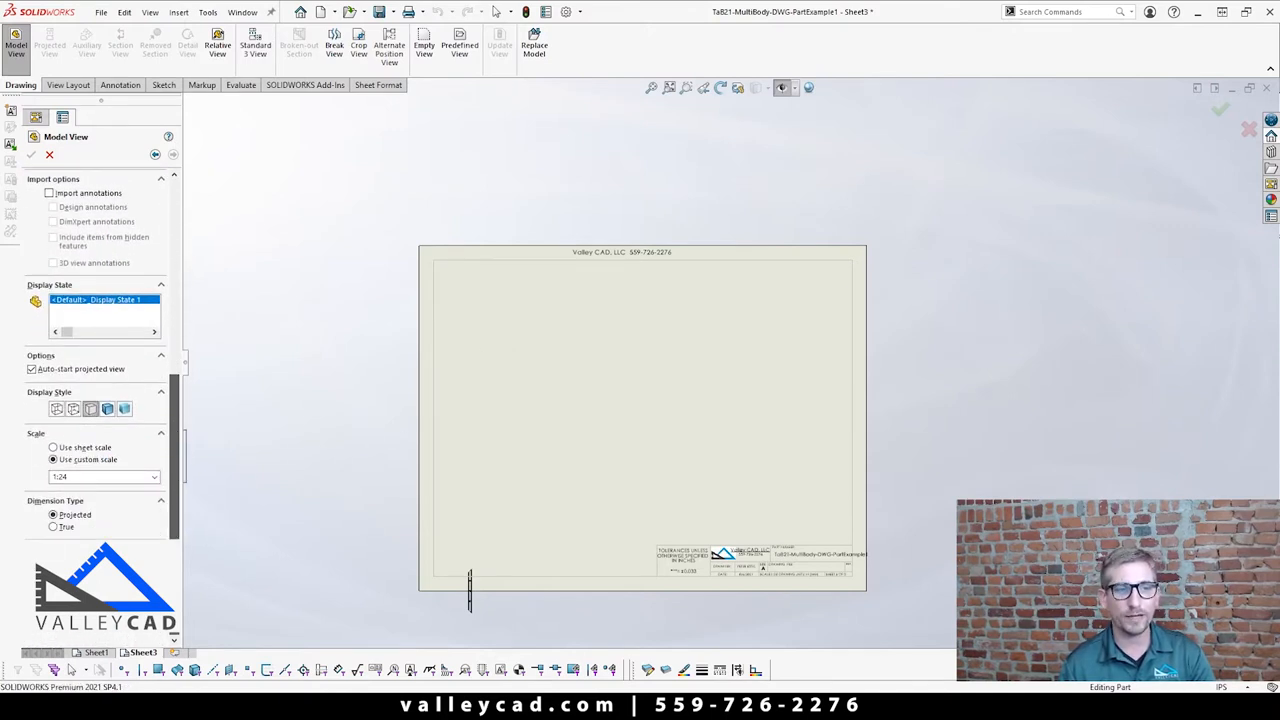
{"action": "left_click", "coordinate": [55, 448]}
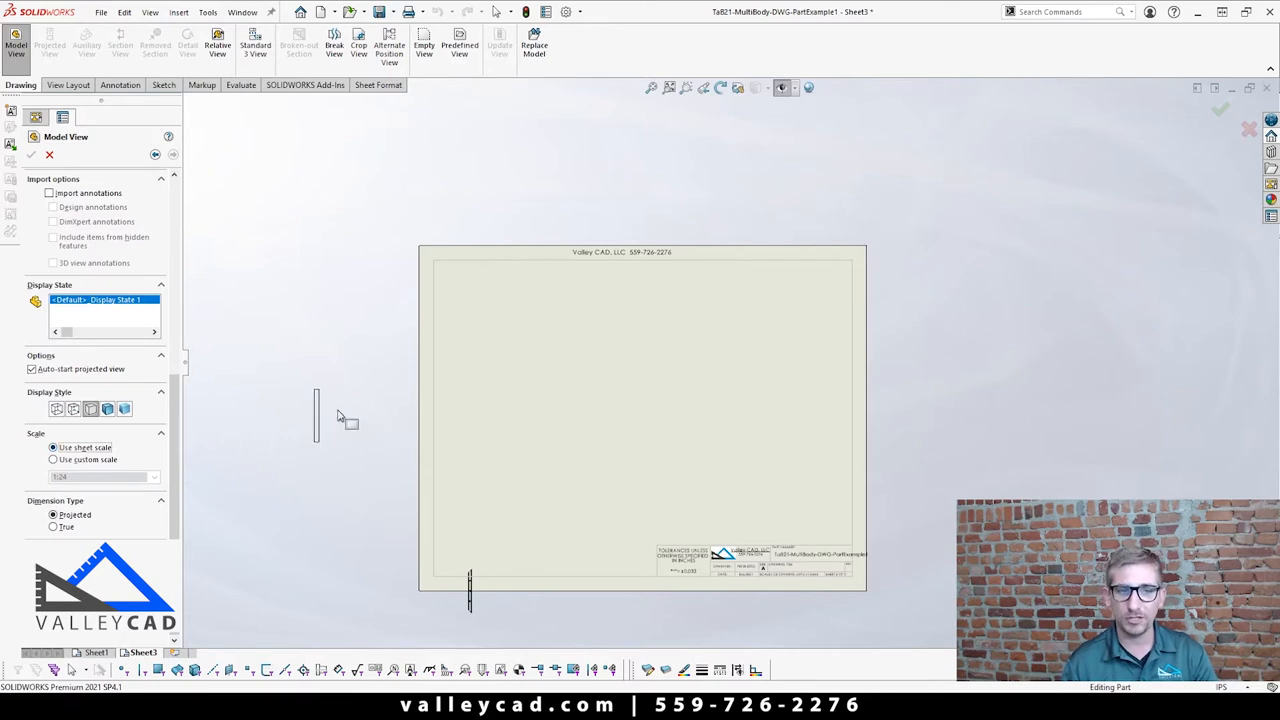
{"action": "left_click", "coordinate": [509, 370]}
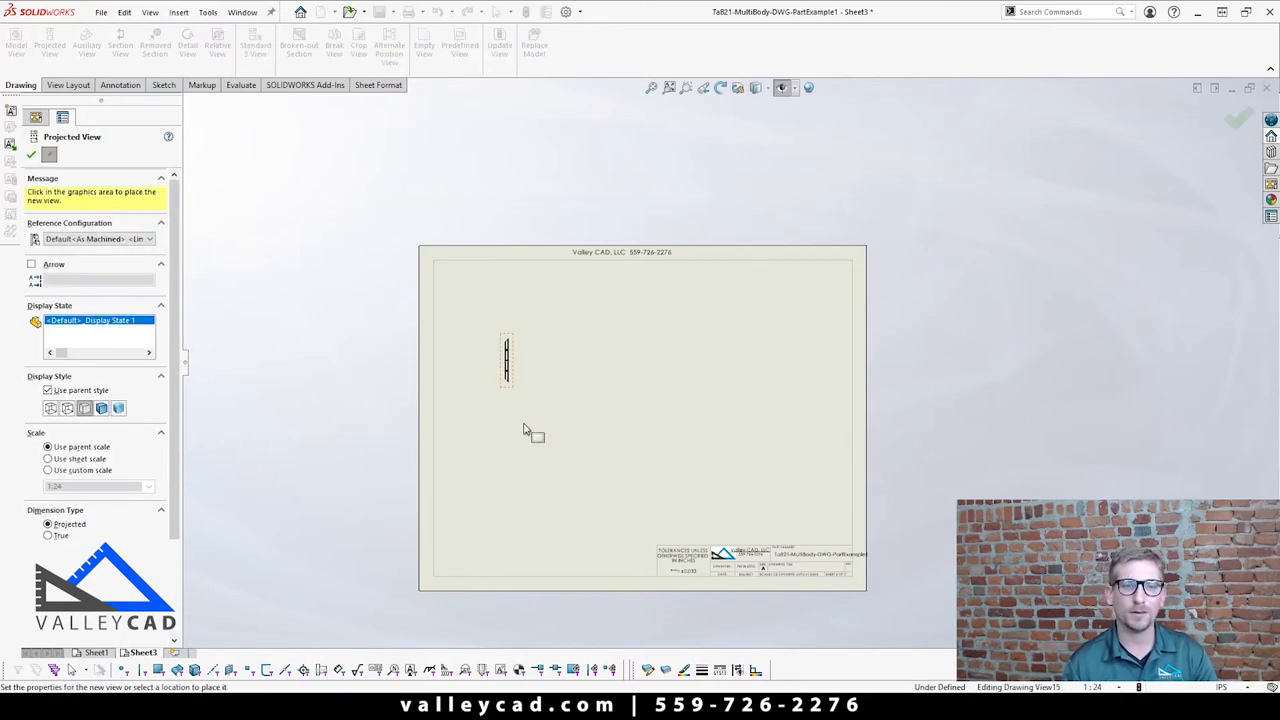
{"action": "left_click", "coordinate": [557, 400]}
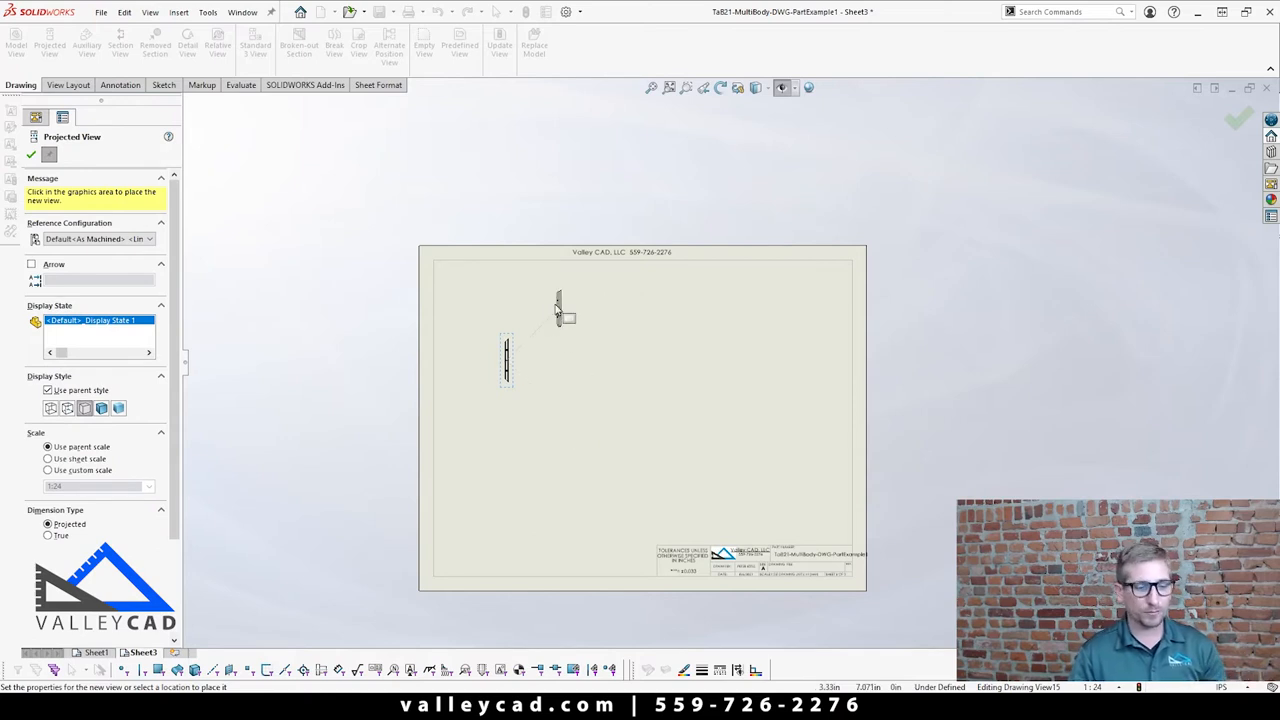
{"action": "key", "text": "Escape"}
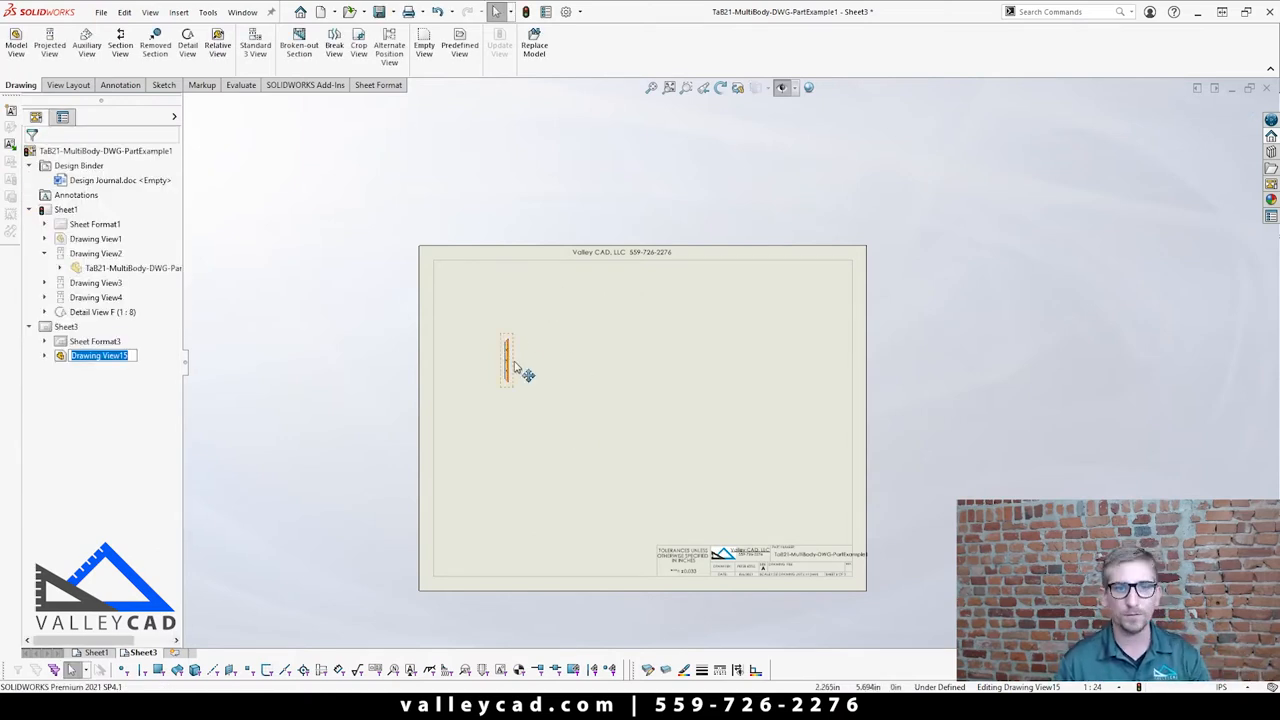
{"action": "scroll", "coordinate": [523, 371], "scroll_direction": "down", "scroll_amount": 5}
{"action": "scroll", "coordinate": [595, 390], "scroll_direction": "down", "scroll_amount": 6}
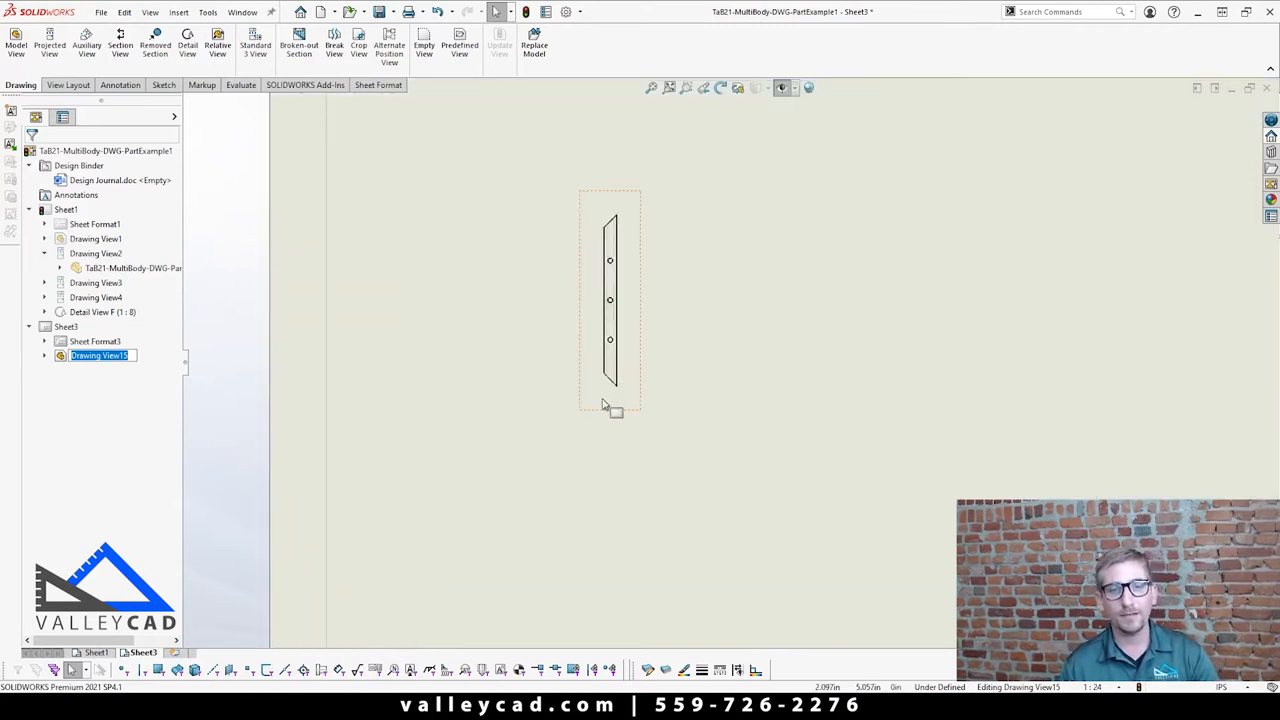
{"action": "scroll", "coordinate": [789, 371], "scroll_direction": "up", "scroll_amount": 8}
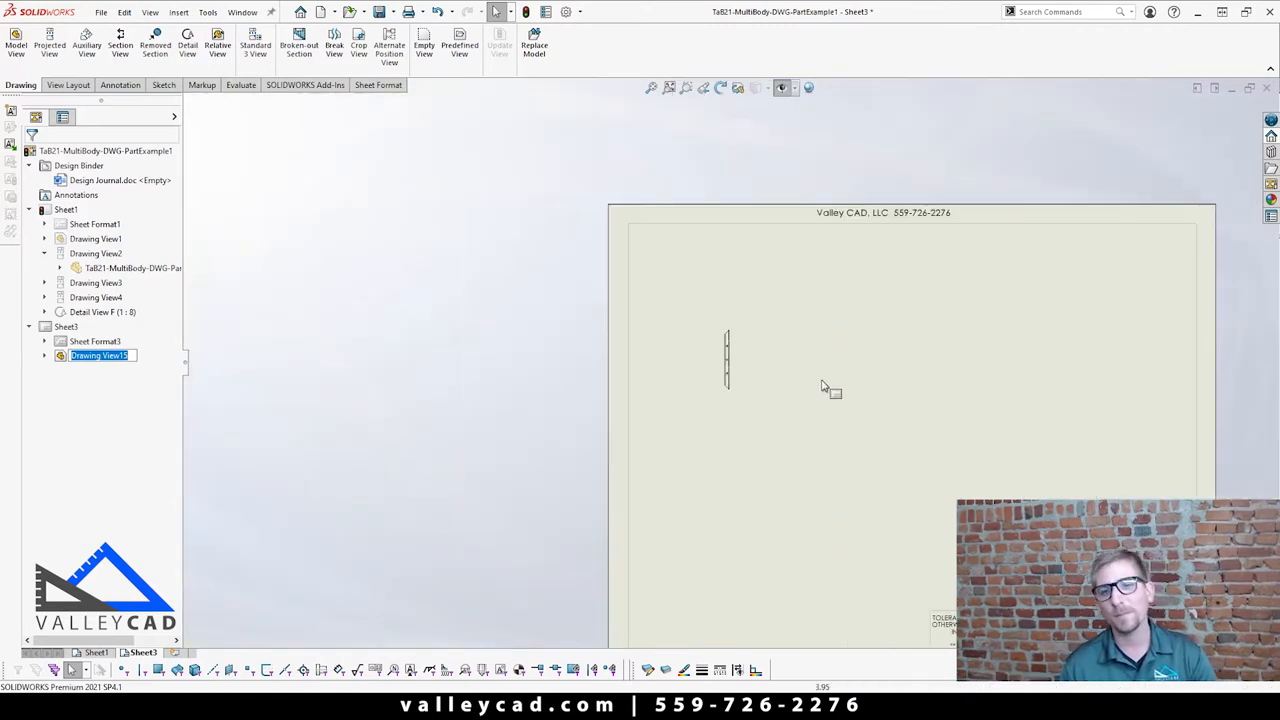
{"action": "scroll", "coordinate": [731, 406], "scroll_direction": "down", "scroll_amount": 4}
{"action": "right_click", "coordinate": [672, 428]}
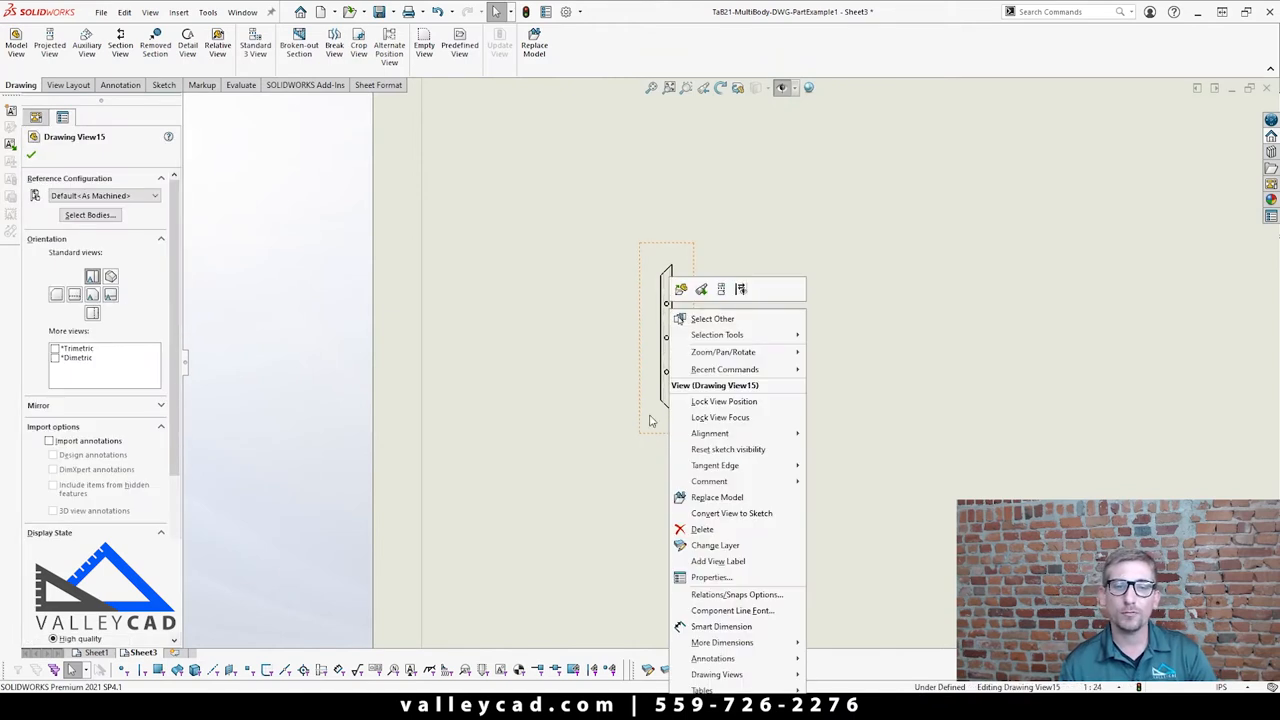
{"action": "left_click", "coordinate": [590, 230]}
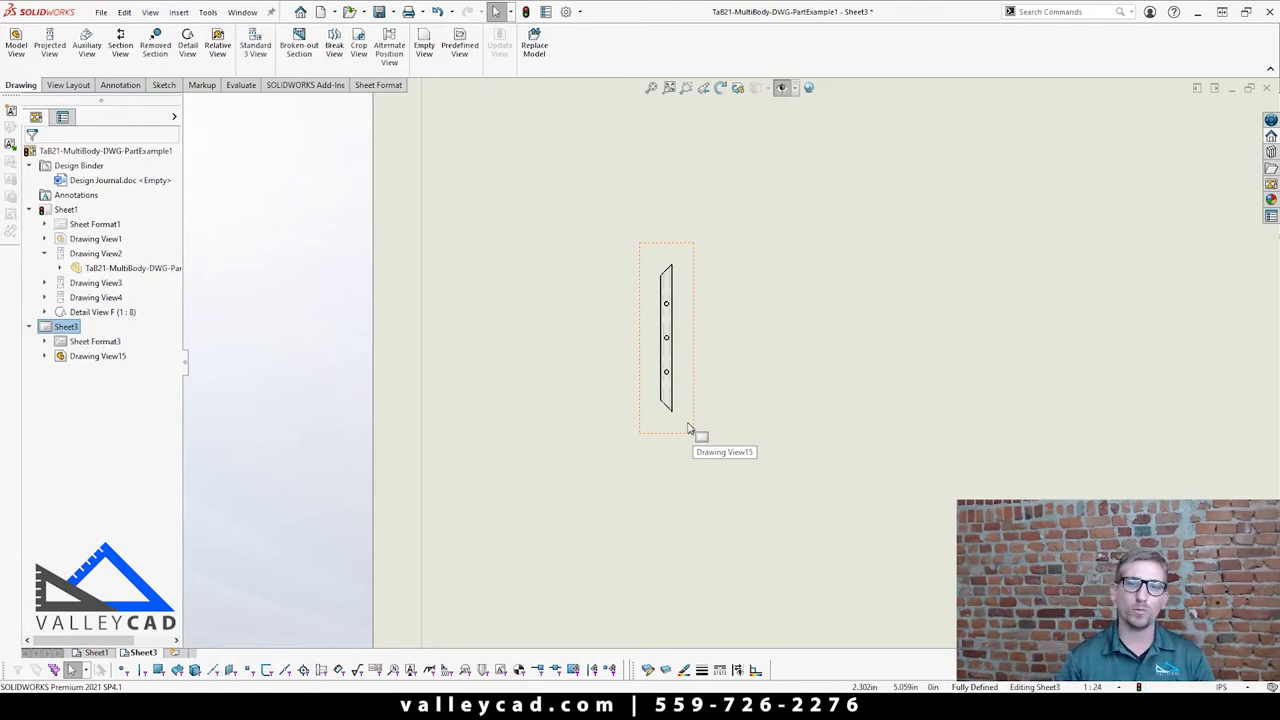
Rotate the tube's drawing view by 90 degrees so it lies horizontally on the sheet
{"action": "left_click", "coordinate": [658, 260]}
{"action": "right_click", "coordinate": [658, 260]}
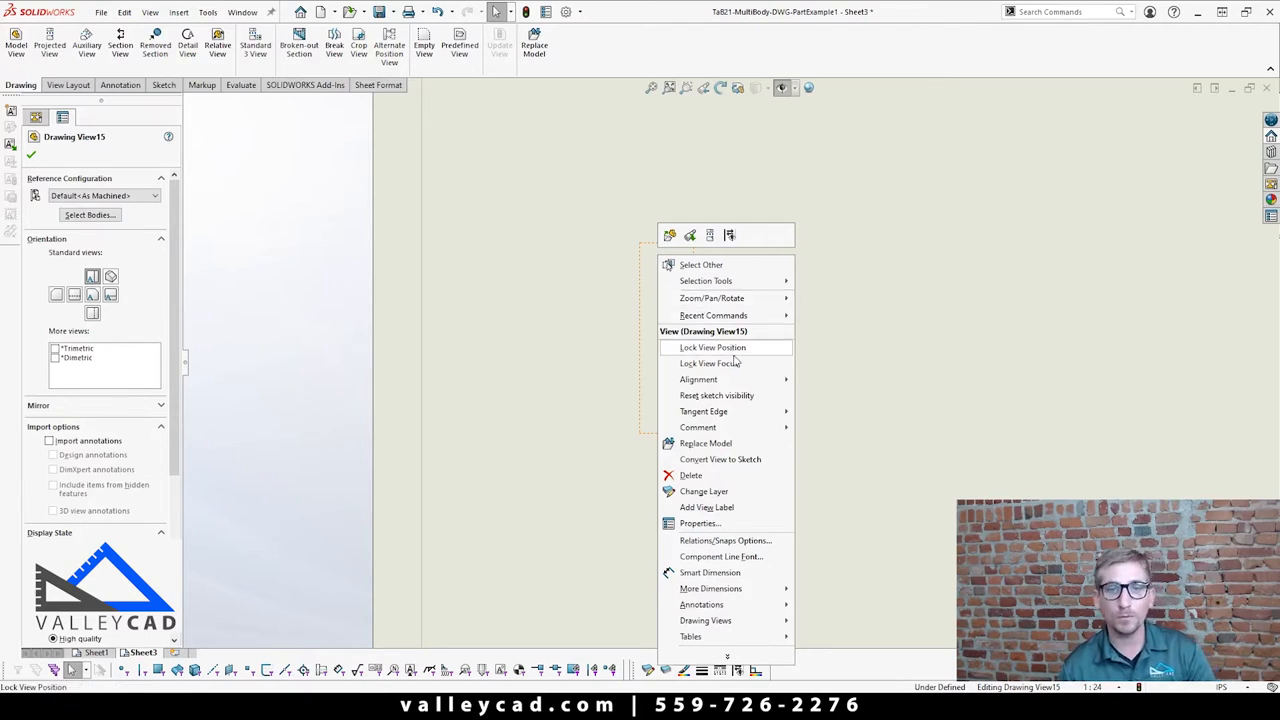
{"action": "mouse_move", "coordinate": [740, 301]}
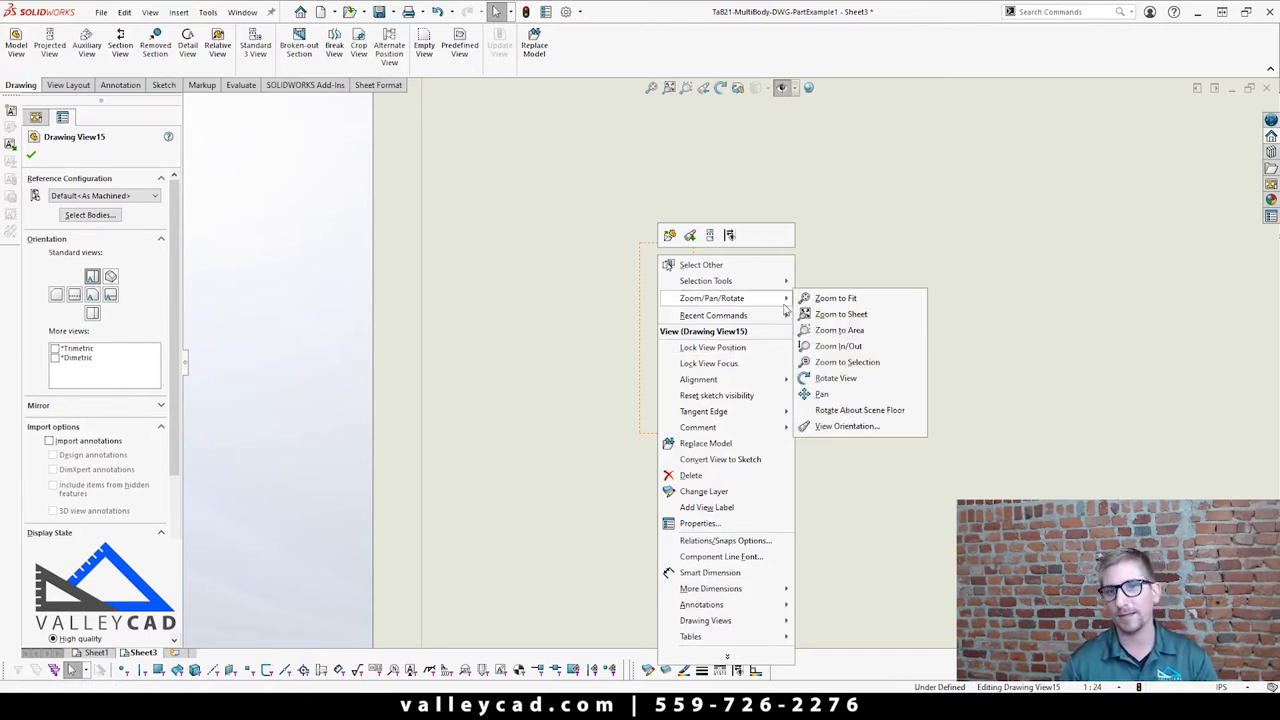
{"action": "left_click", "coordinate": [848, 380]}
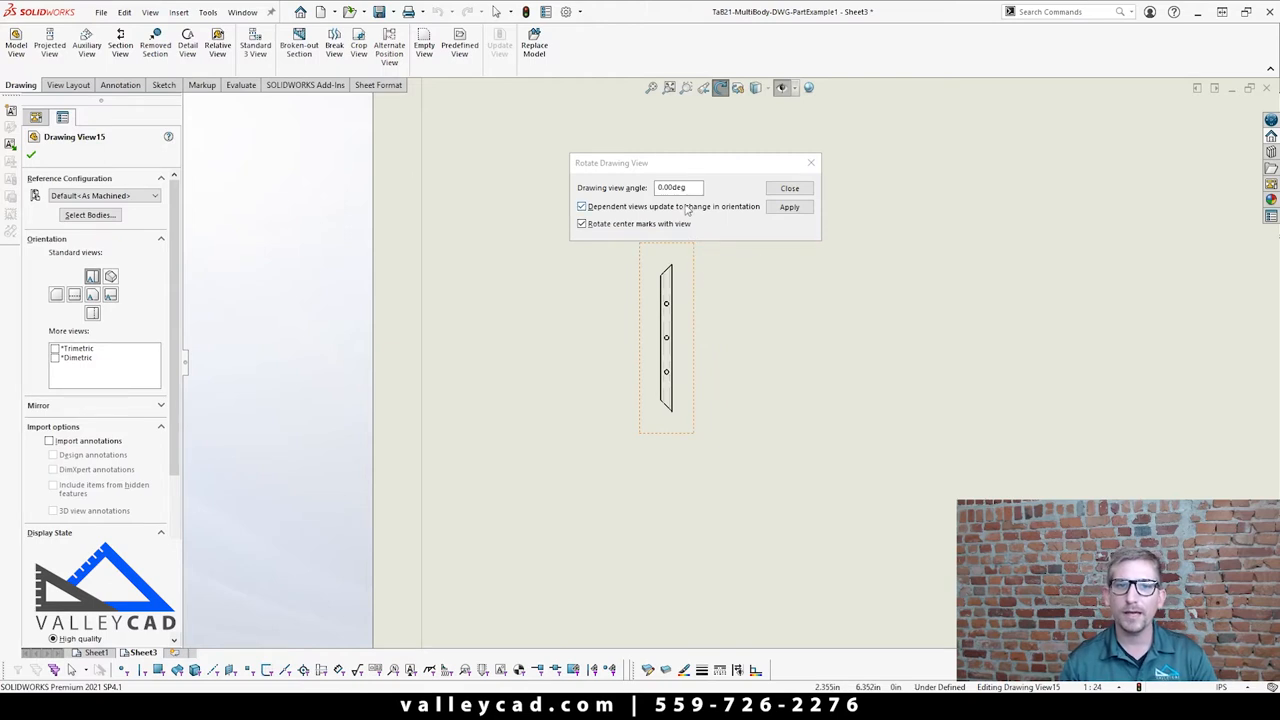
{"action": "type", "text": "90"}
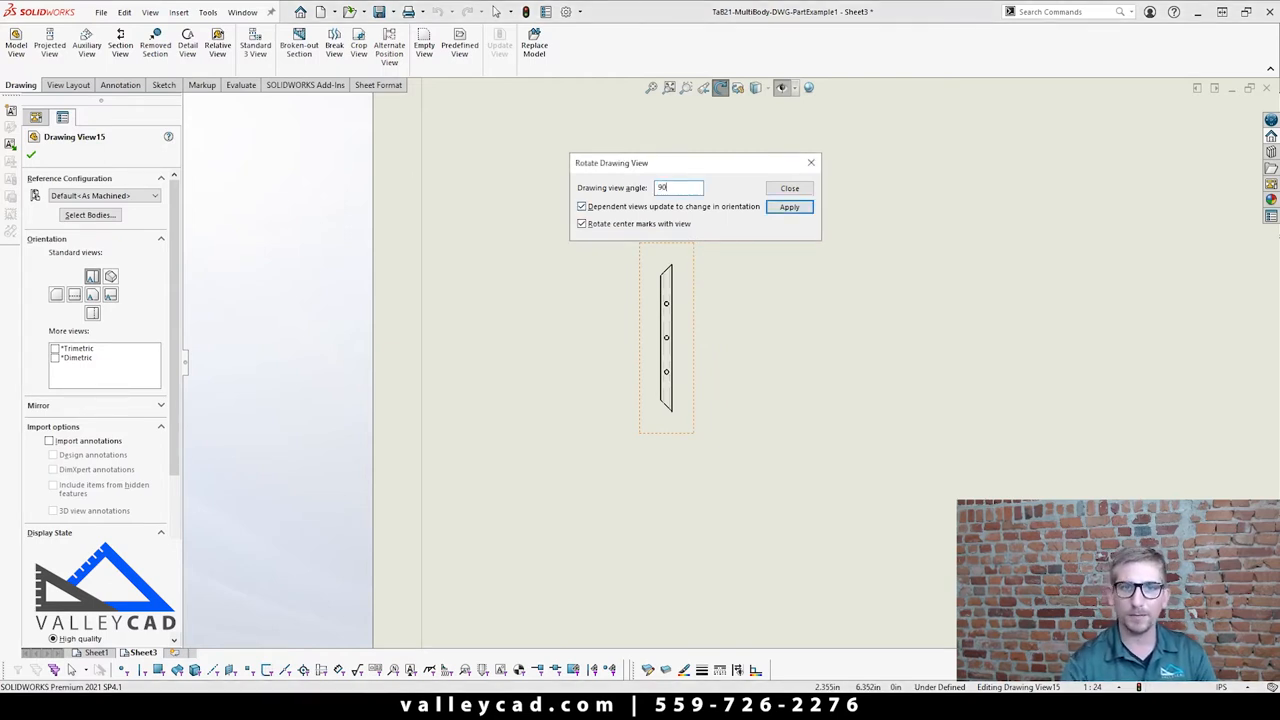
{"action": "left_click", "coordinate": [792, 208]}
{"action": "left_click", "coordinate": [789, 189]}
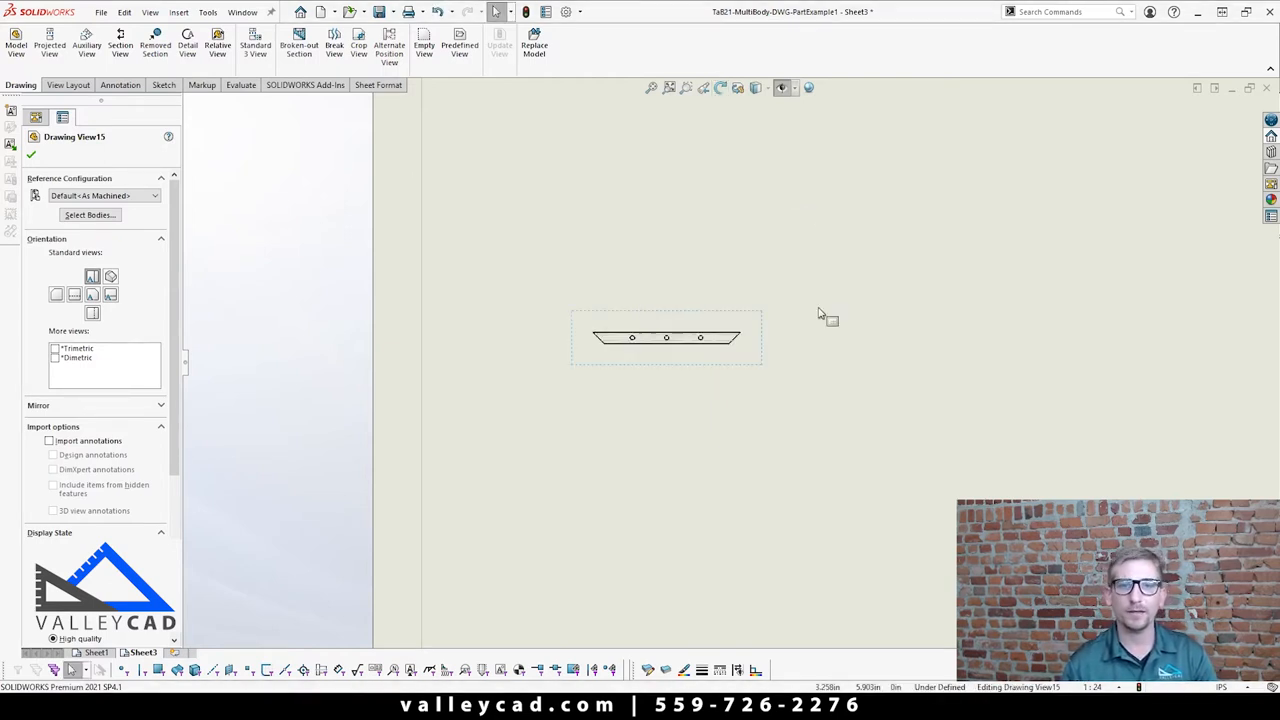
{"action": "left_click", "coordinate": [781, 430]}
Set Sheet3's scale to 1:8 and move the tube view inward from the sheet's left border and slightly up
{"action": "scroll", "coordinate": [780, 431], "scroll_direction": "up", "scroll_amount": 2}
{"action": "scroll", "coordinate": [829, 429], "scroll_direction": "up", "scroll_amount": 1}
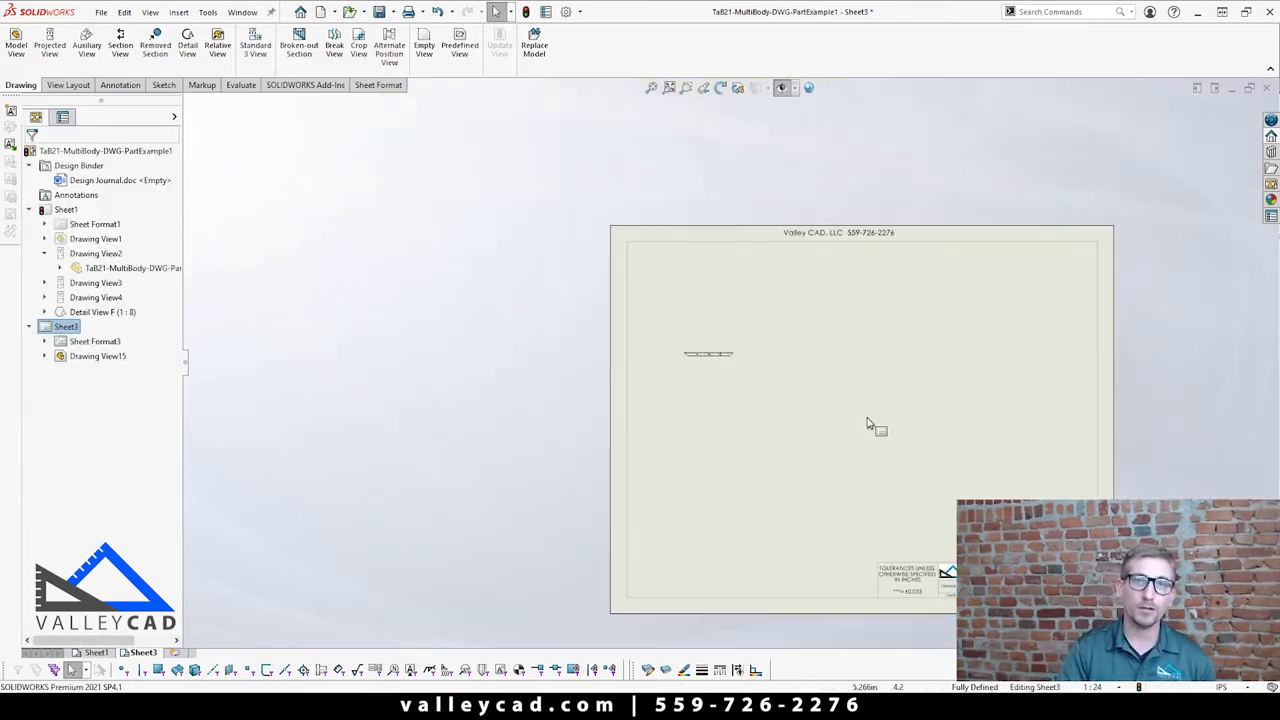
{"action": "scroll", "coordinate": [908, 398], "scroll_direction": "down", "scroll_amount": 2}
{"action": "scroll", "coordinate": [908, 398], "scroll_direction": "up", "scroll_amount": 2}
{"action": "scroll", "coordinate": [913, 435], "scroll_direction": "down", "scroll_amount": 1}
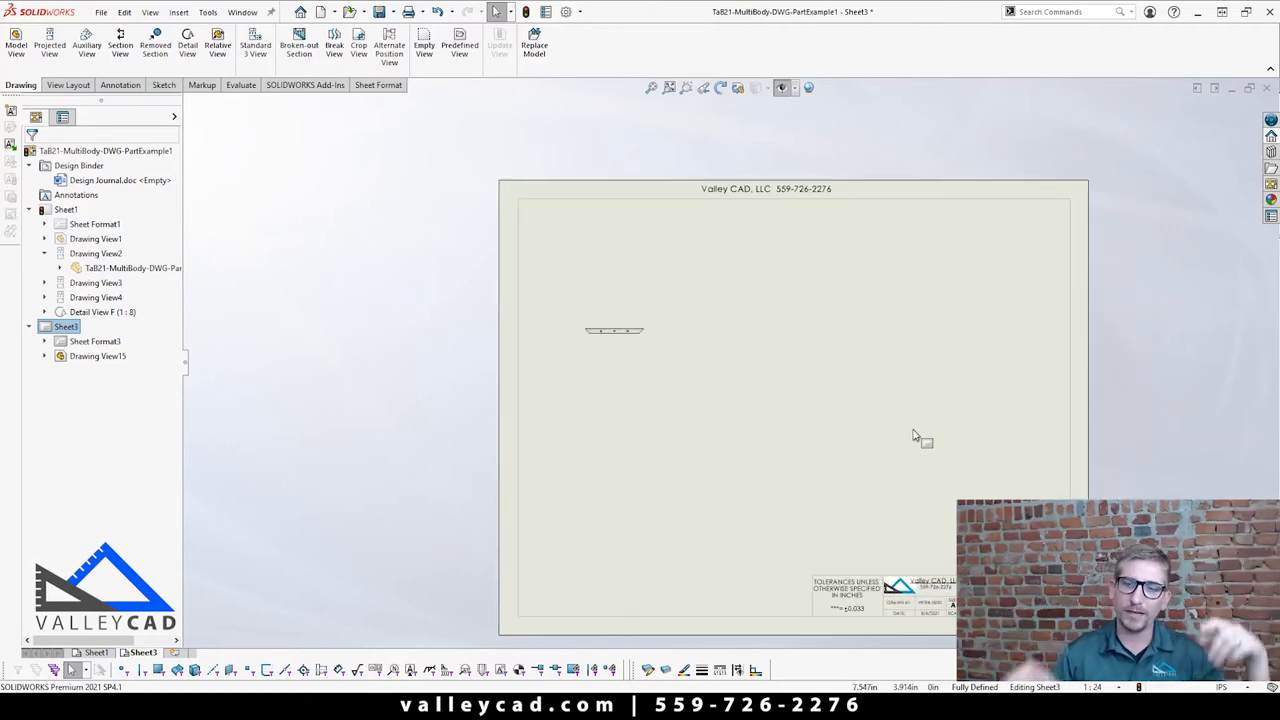
{"action": "left_click", "coordinate": [1095, 687]}
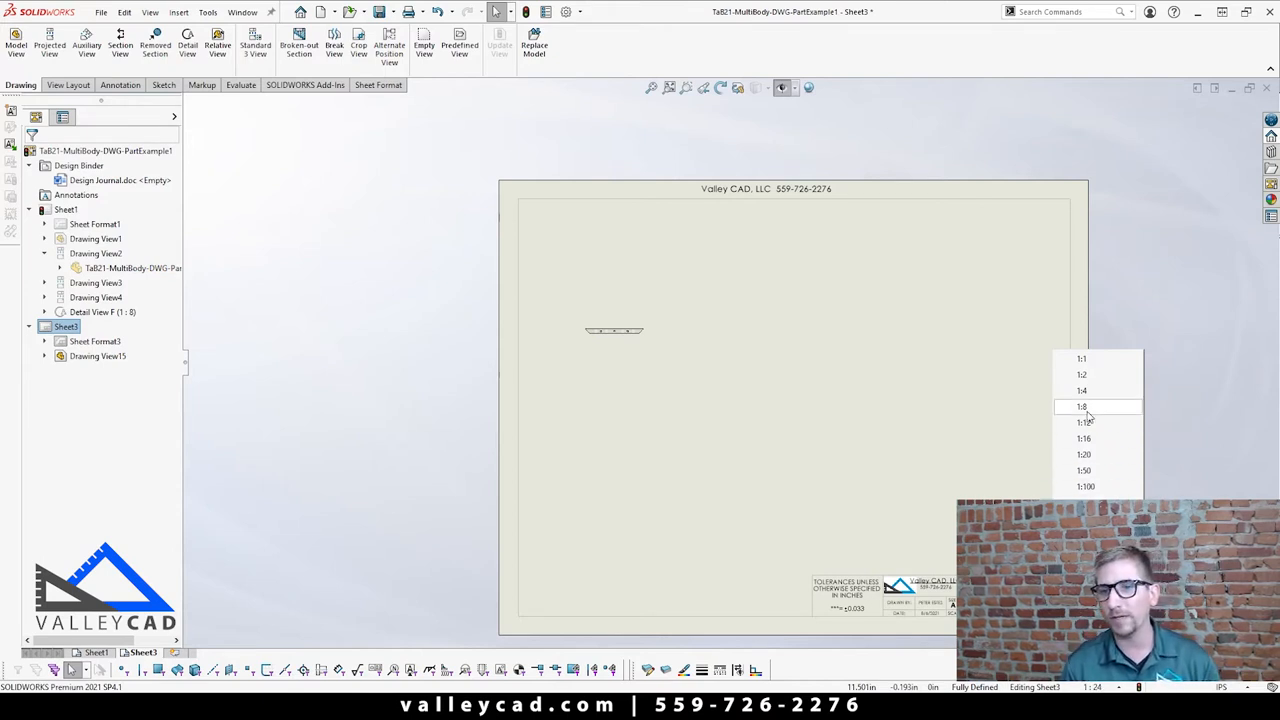
{"action": "left_click", "coordinate": [1082, 407]}
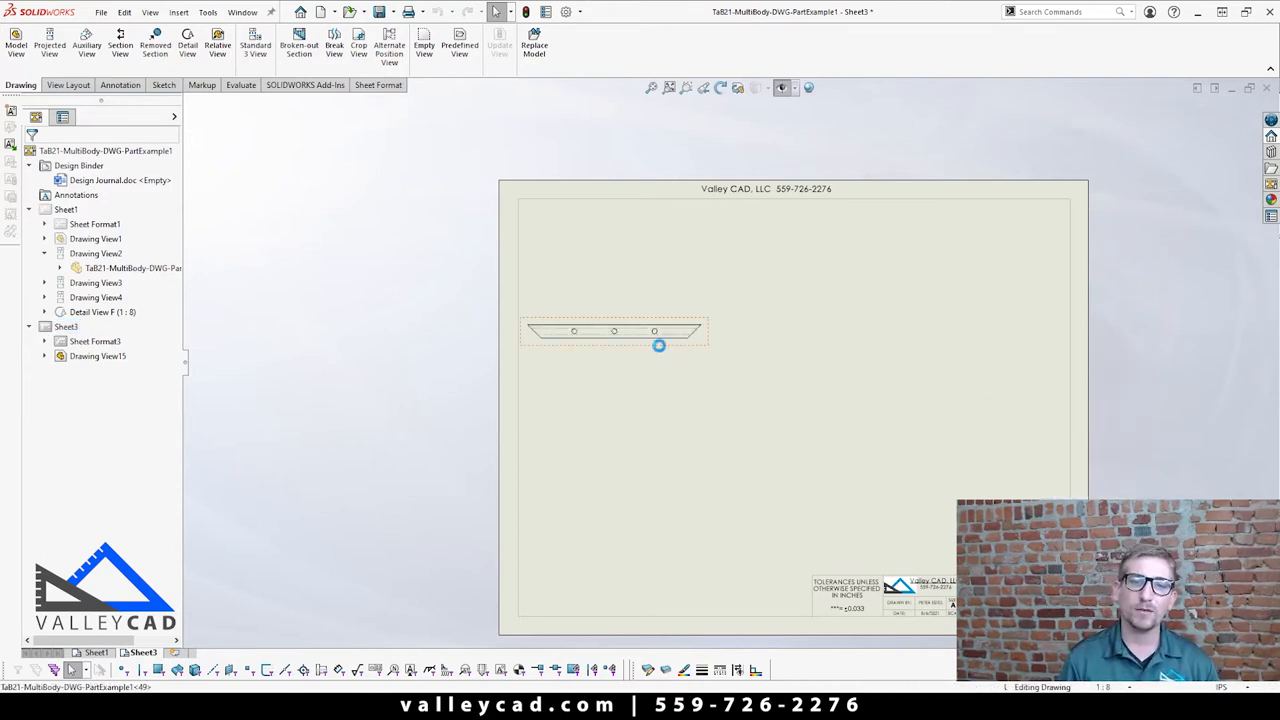
{"action": "left_click_drag", "start_coordinate": [657, 343], "coordinate": [728, 298]}
{"action": "left_click", "coordinate": [735, 380]}
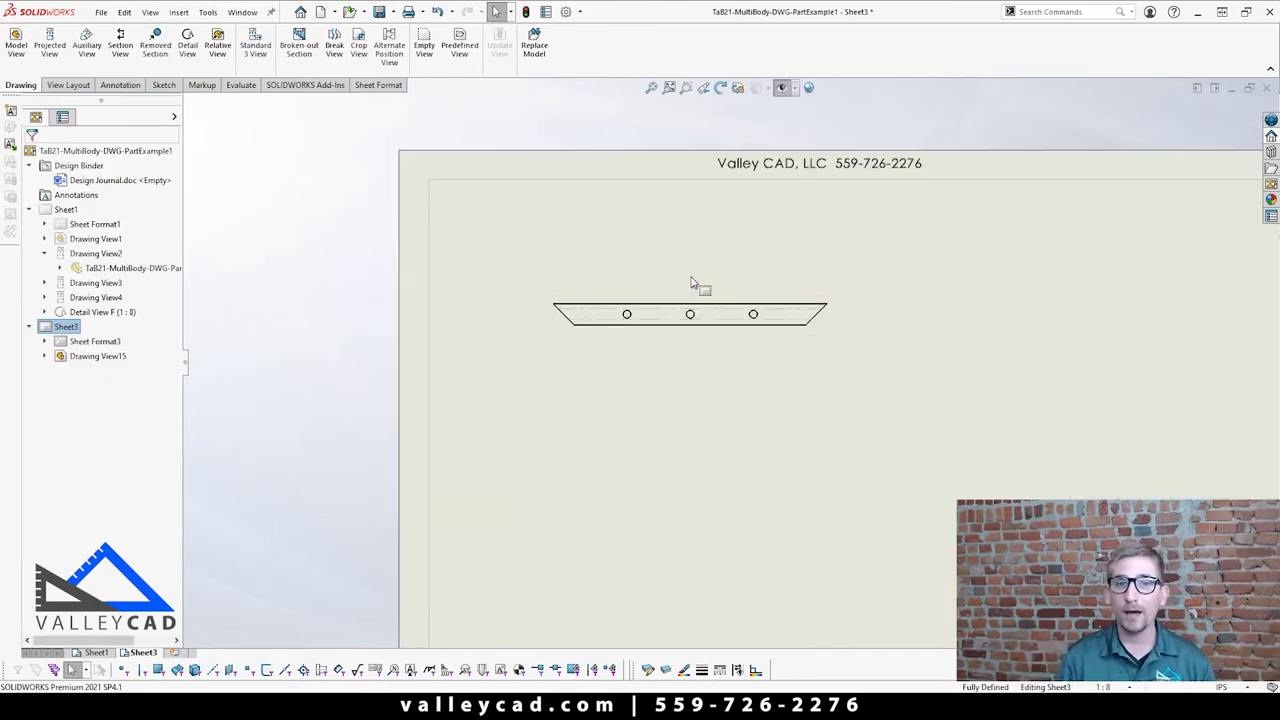
{"action": "scroll", "coordinate": [700, 286], "scroll_direction": "down", "scroll_amount": 4}
{"action": "left_click", "coordinate": [672, 365]}
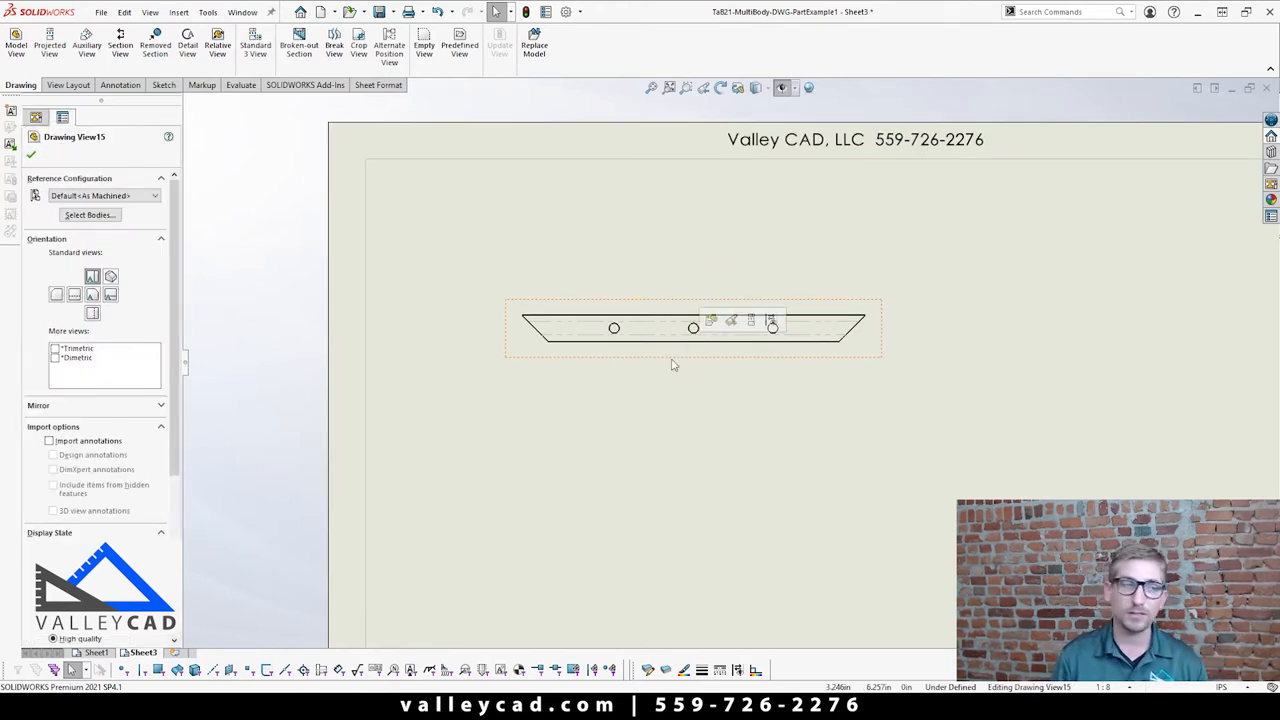
{"action": "left_click", "coordinate": [640, 404]}
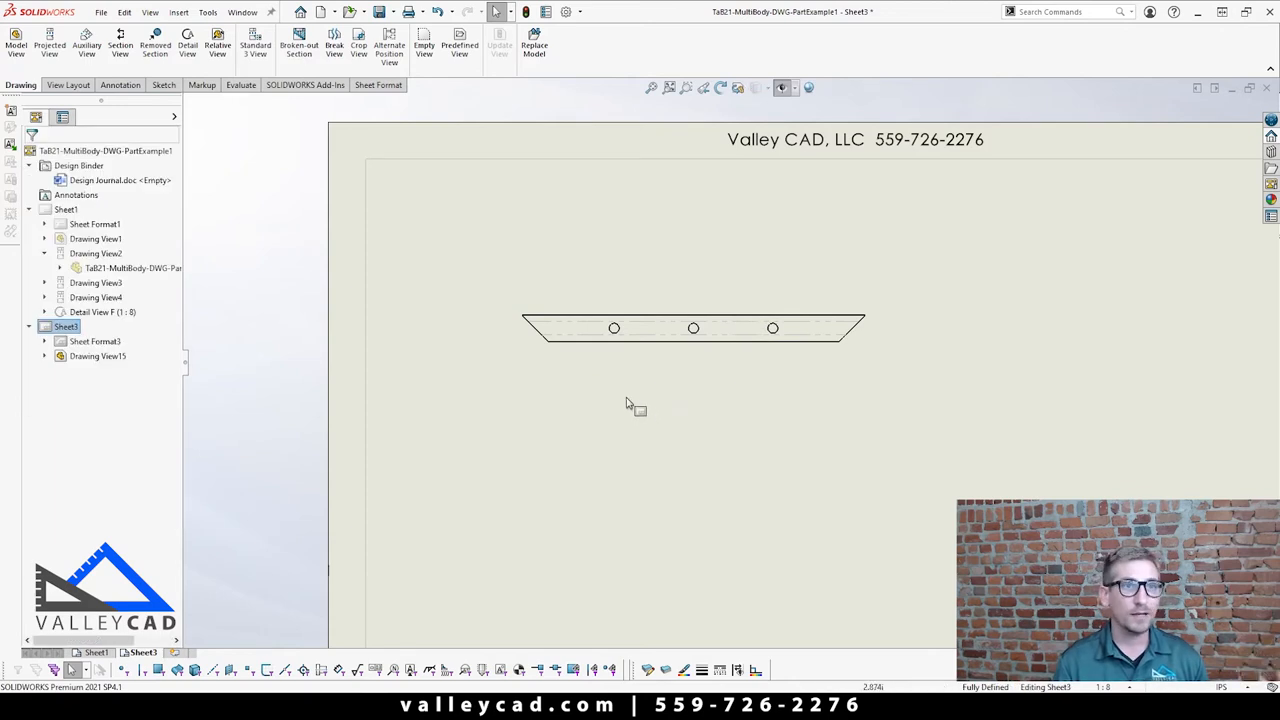
{"action": "left_click", "coordinate": [120, 85]}
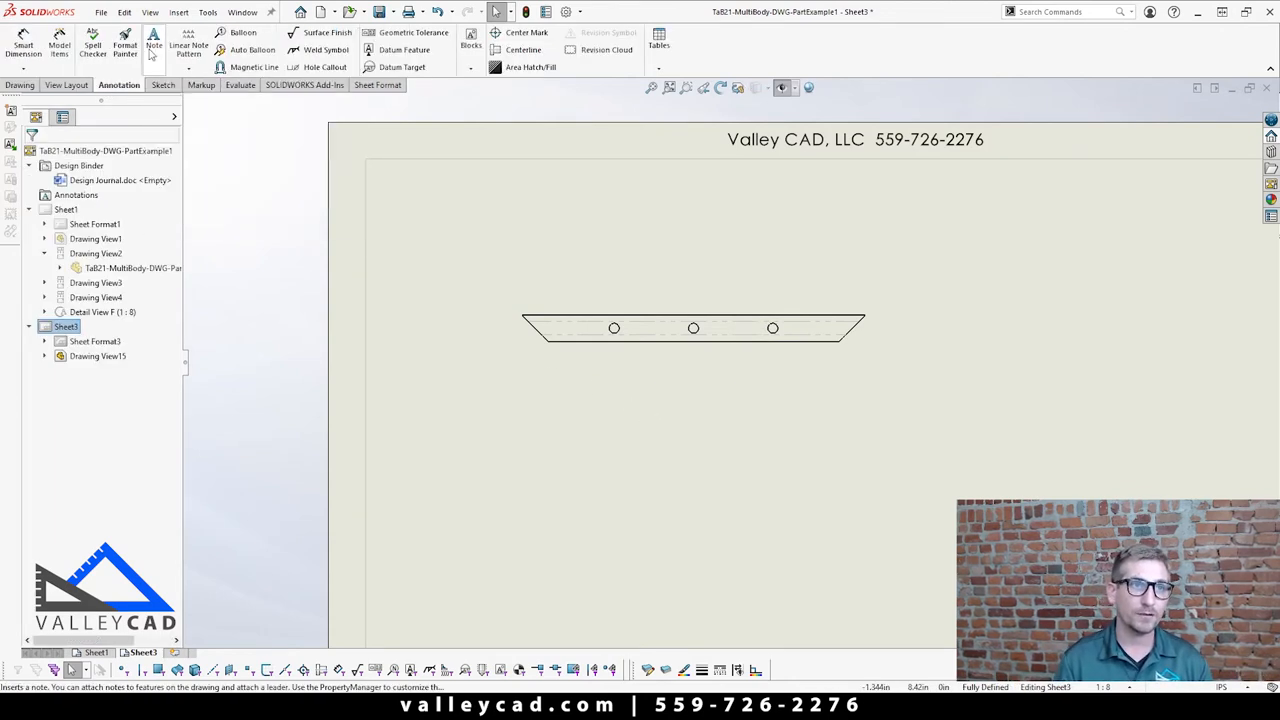
{"action": "left_click", "coordinate": [153, 42]}
{"action": "left_click", "coordinate": [627, 375]}
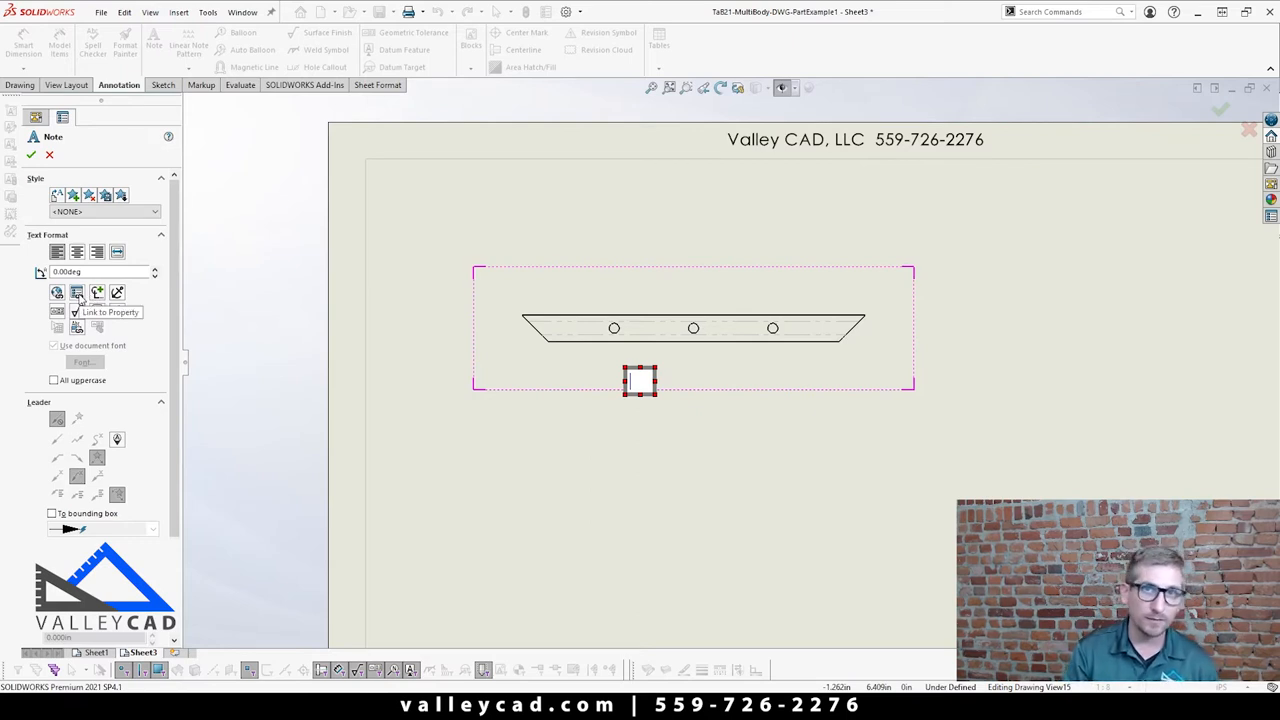
{"action": "left_click", "coordinate": [700, 451]}
{"action": "key", "text": "Escape"}
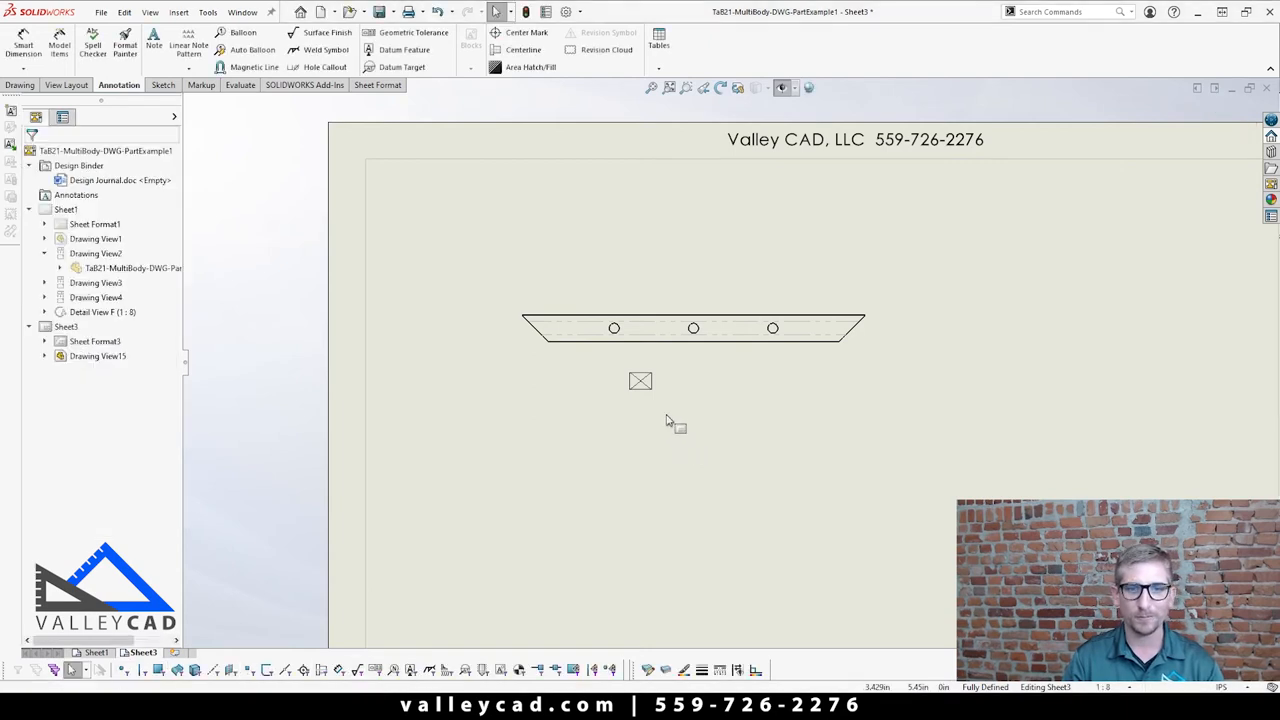
{"action": "left_click", "coordinate": [686, 483]}
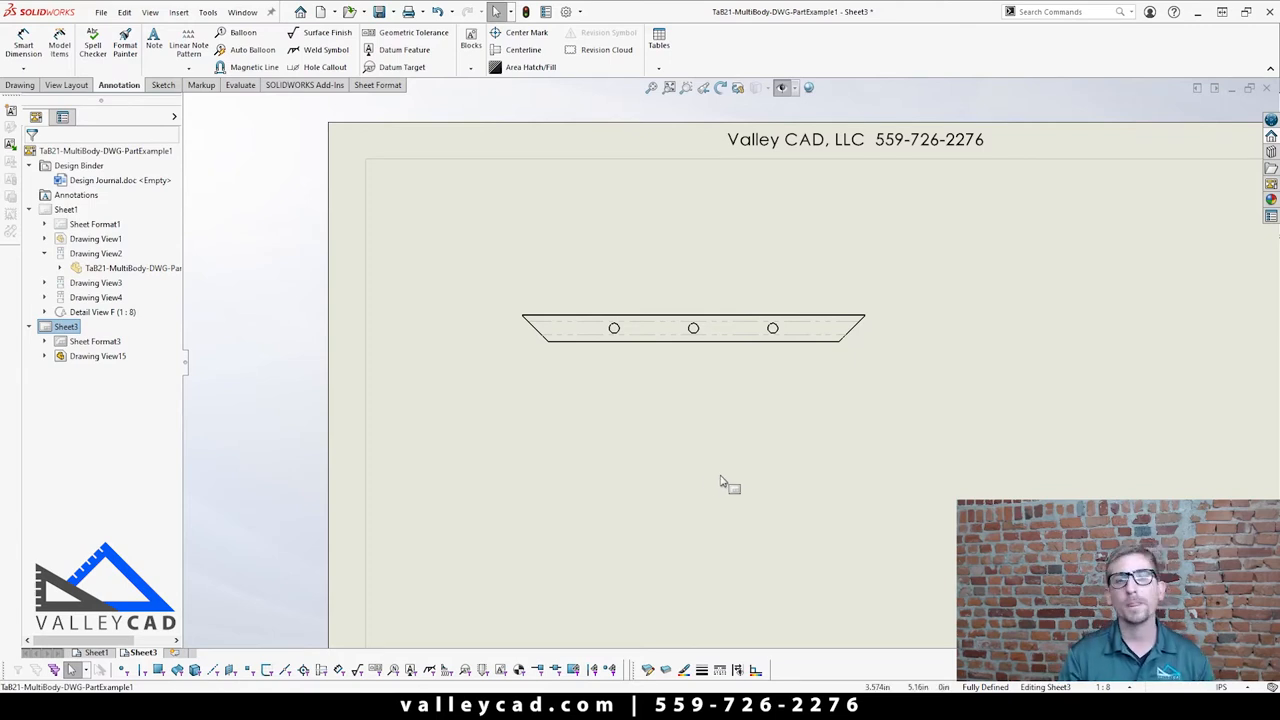
Copy the drilled upper end tube's view, paste it onto Sheet3 and reposition the copy below the original
{"action": "scroll", "coordinate": [737, 337], "scroll_direction": "up", "scroll_amount": 2}
{"action": "scroll", "coordinate": [657, 367], "scroll_direction": "down", "scroll_amount": 2}
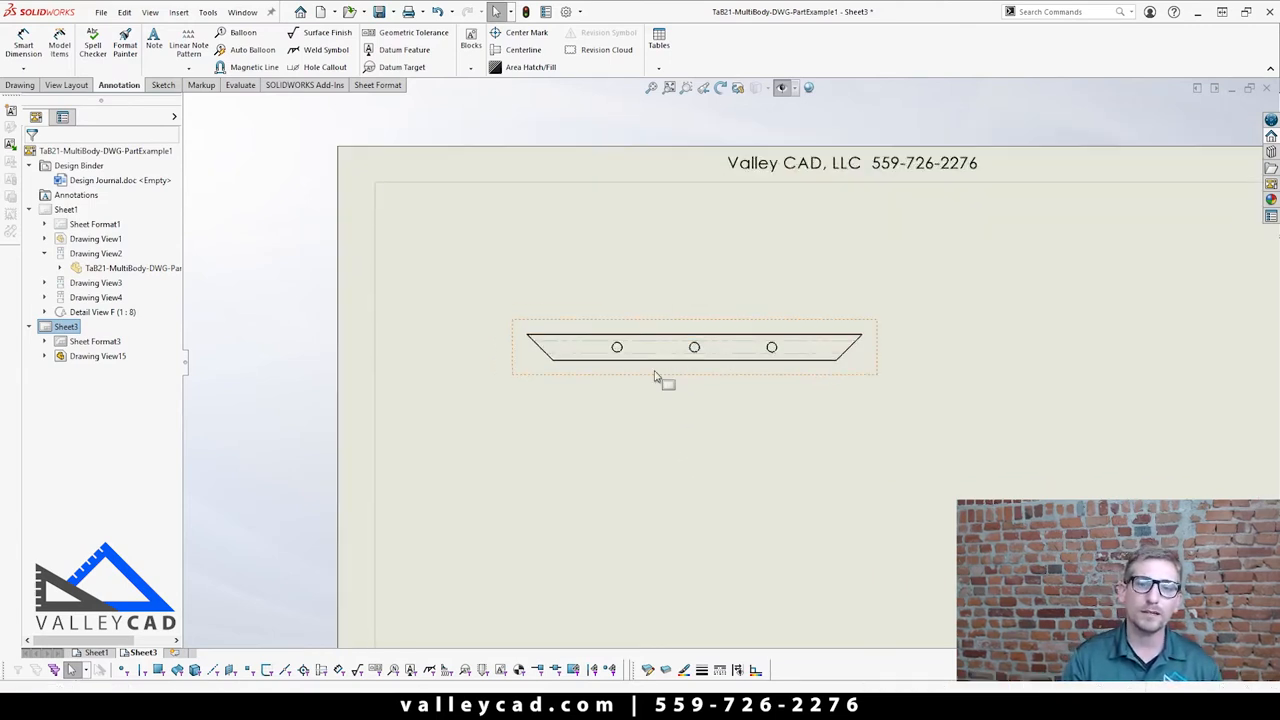
{"action": "left_click", "coordinate": [655, 375]}
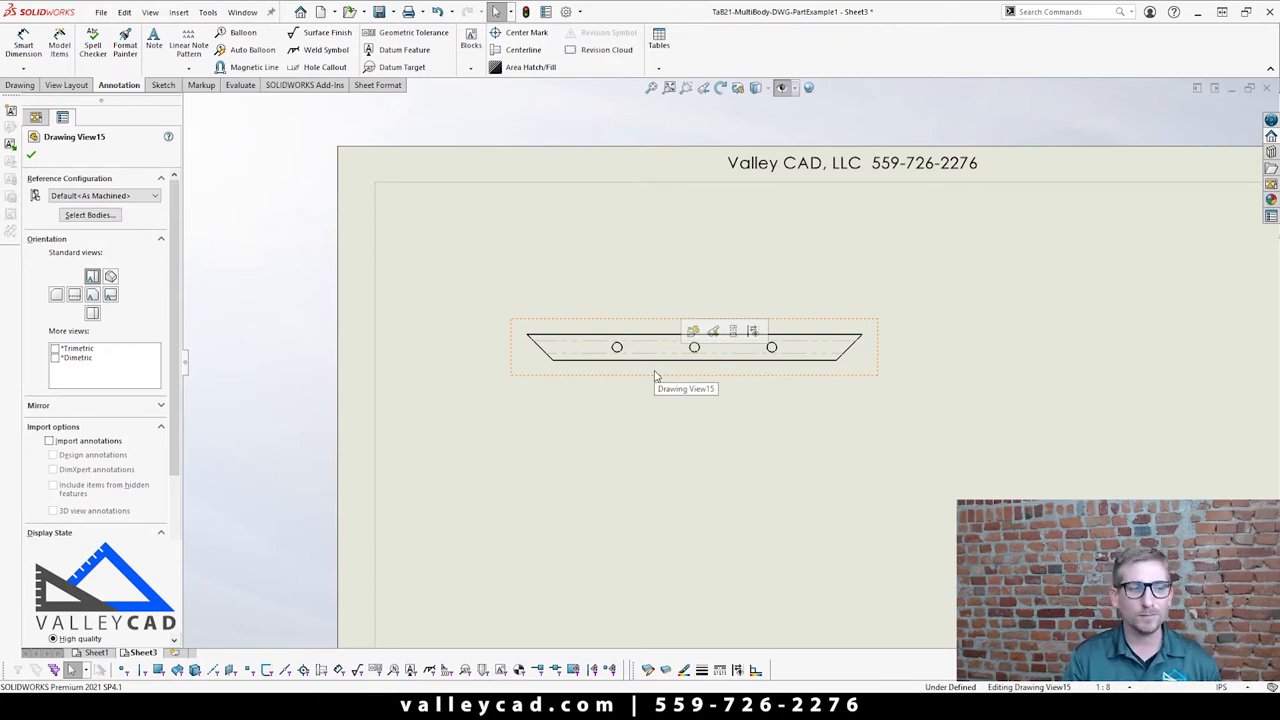
{"action": "key", "text": "ctrl+c"}
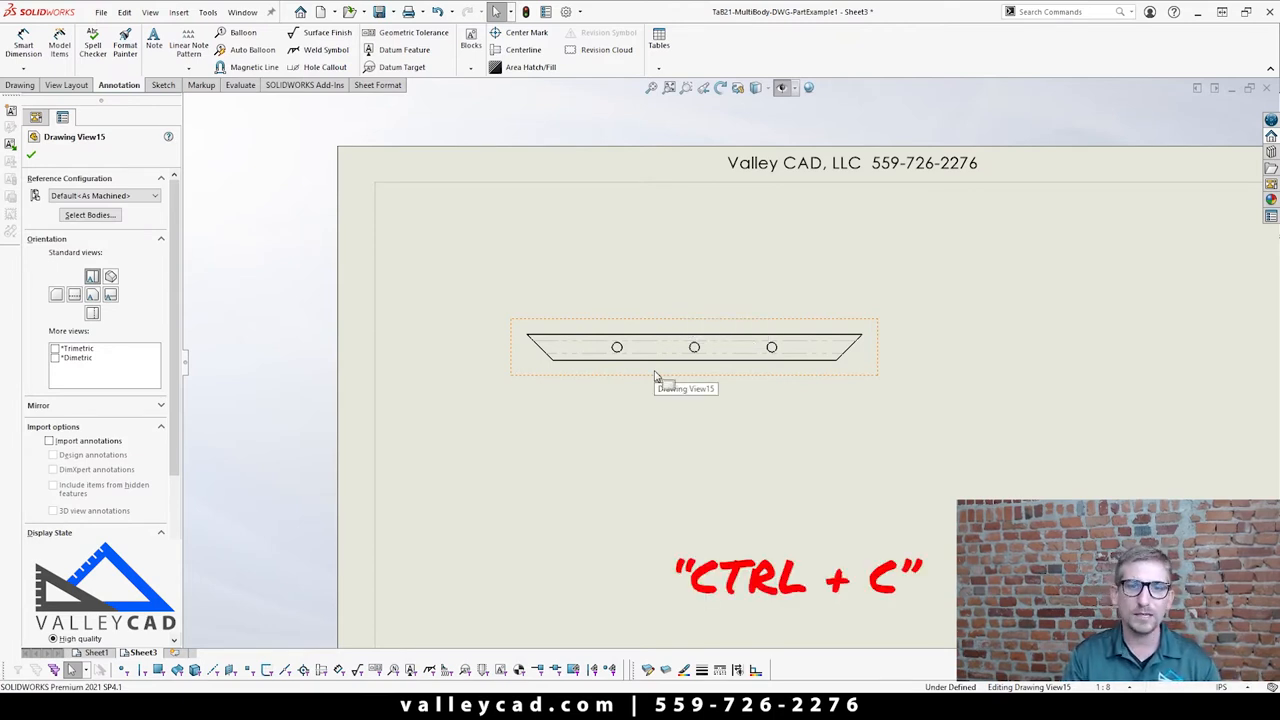
{"action": "left_click", "coordinate": [688, 487]}
{"action": "scroll", "coordinate": [688, 487], "scroll_direction": "up", "scroll_amount": 3}
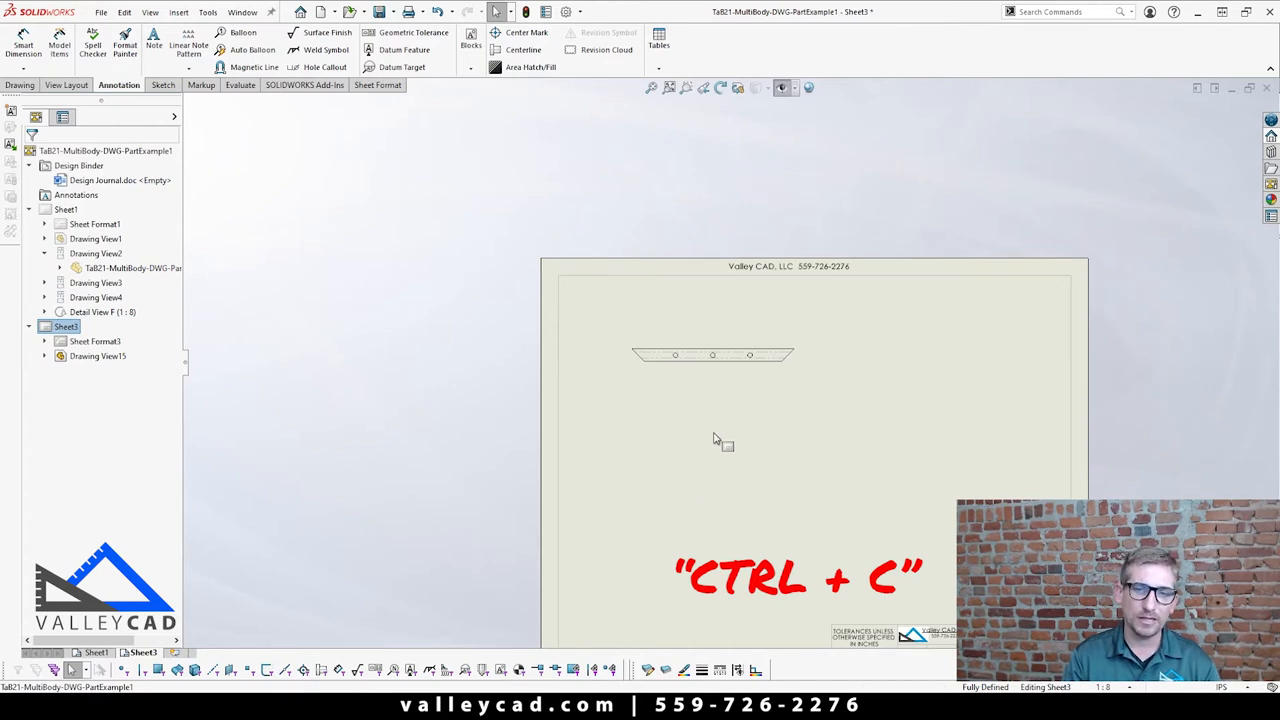
{"action": "key", "text": "ctrl+v"}
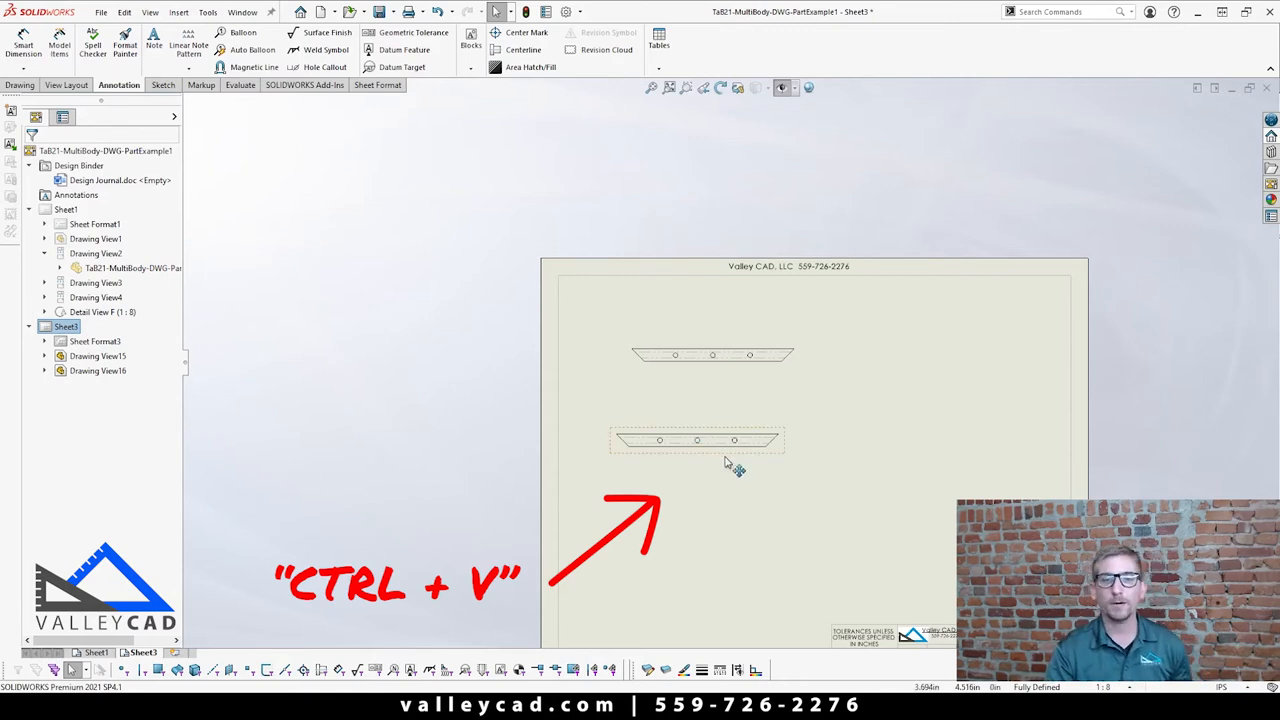
{"action": "mouse_move", "coordinate": [728, 458]}
{"action": "left_mouse_down"}
{"action": "mouse_move", "coordinate": [771, 457]}
{"action": "mouse_move", "coordinate": [748, 358]}
{"action": "mouse_move", "coordinate": [777, 506]}
{"action": "left_mouse_up"}
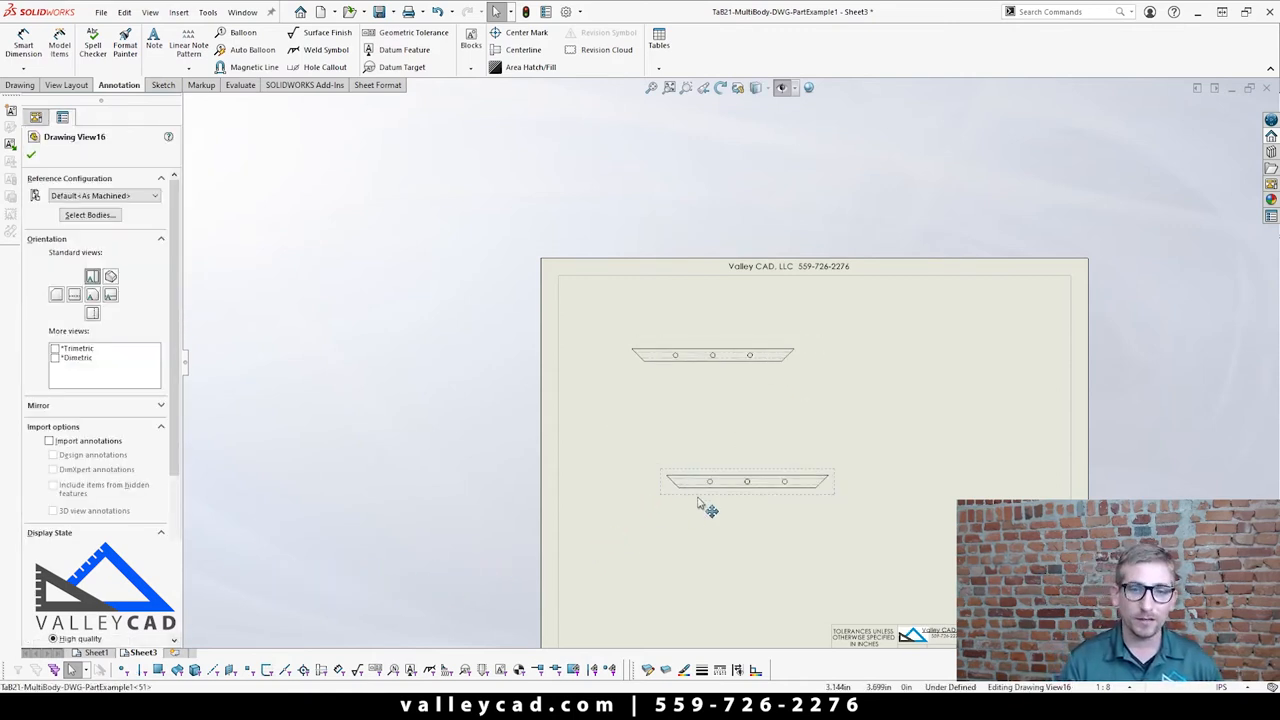
Replace the copied view's body with the two-hole lower end tube, and move the view beside the original tube view
{"action": "left_click", "coordinate": [88, 217]}
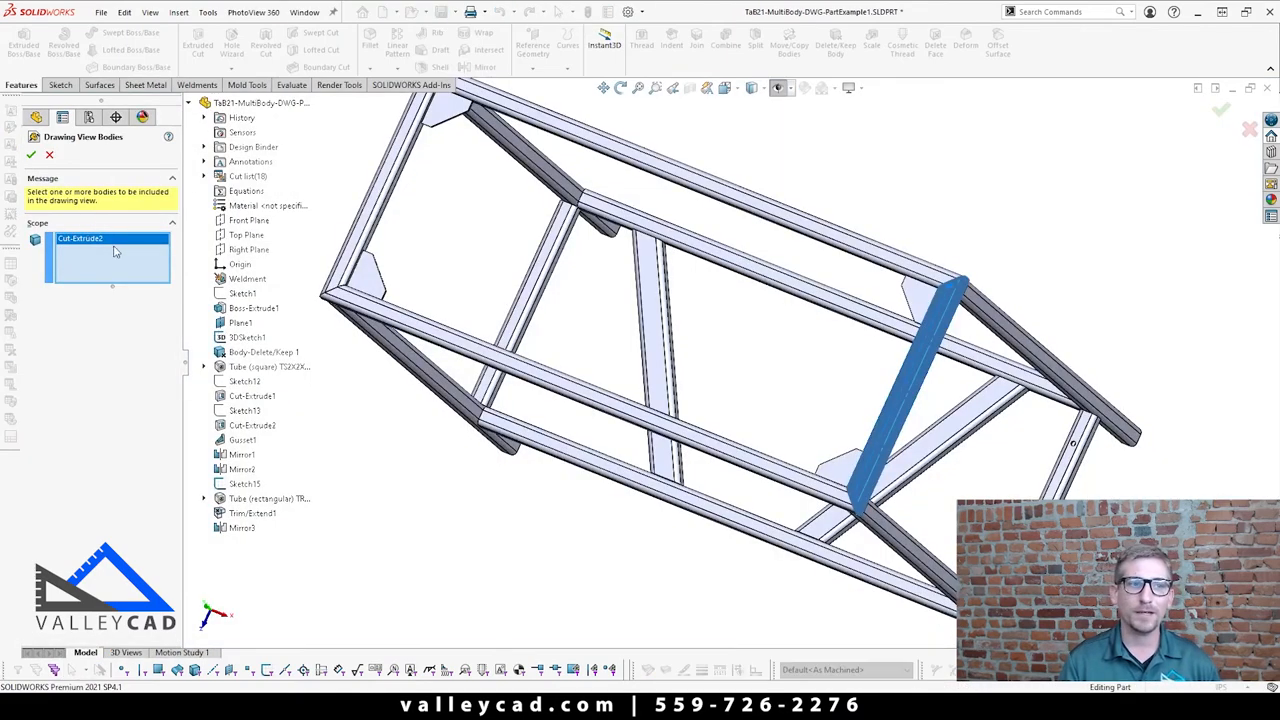
{"action": "right_click", "coordinate": [115, 246]}
{"action": "left_click", "coordinate": [134, 267]}
{"action": "scroll", "coordinate": [926, 451], "scroll_direction": "up", "scroll_amount": 3}
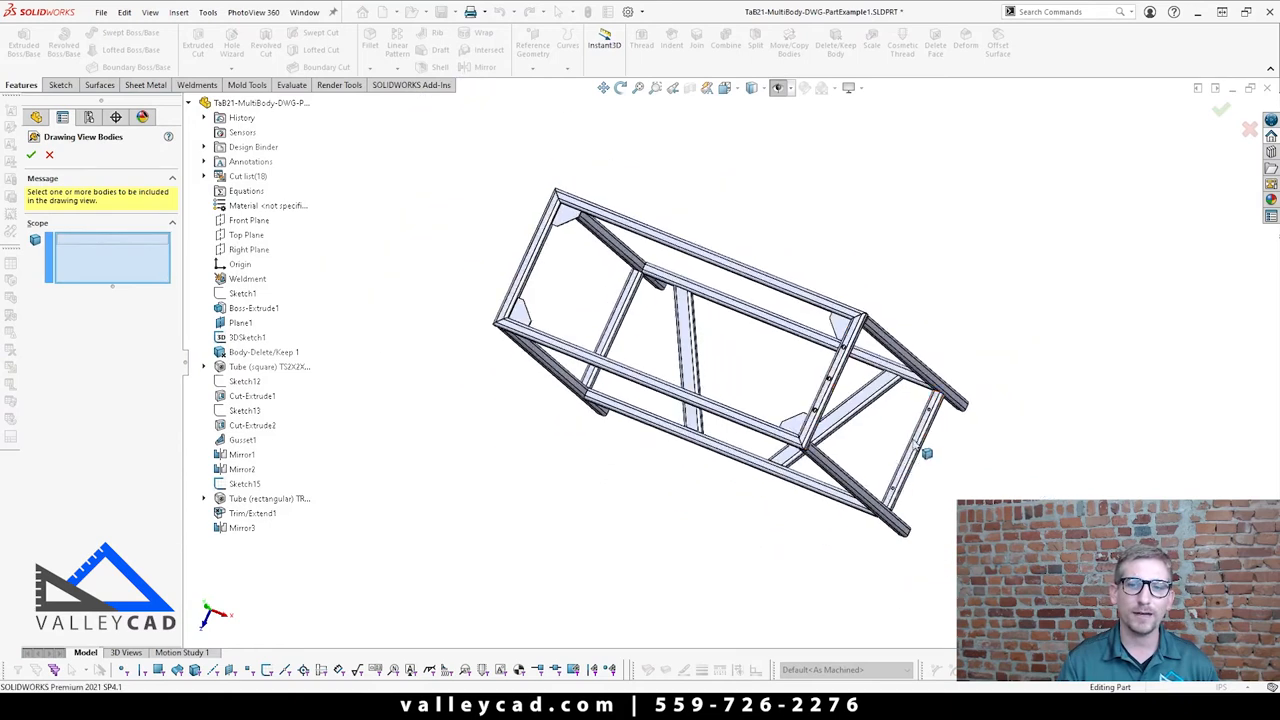
{"action": "scroll", "coordinate": [918, 456], "scroll_direction": "down", "scroll_amount": 3}
{"action": "left_click", "coordinate": [875, 460]}
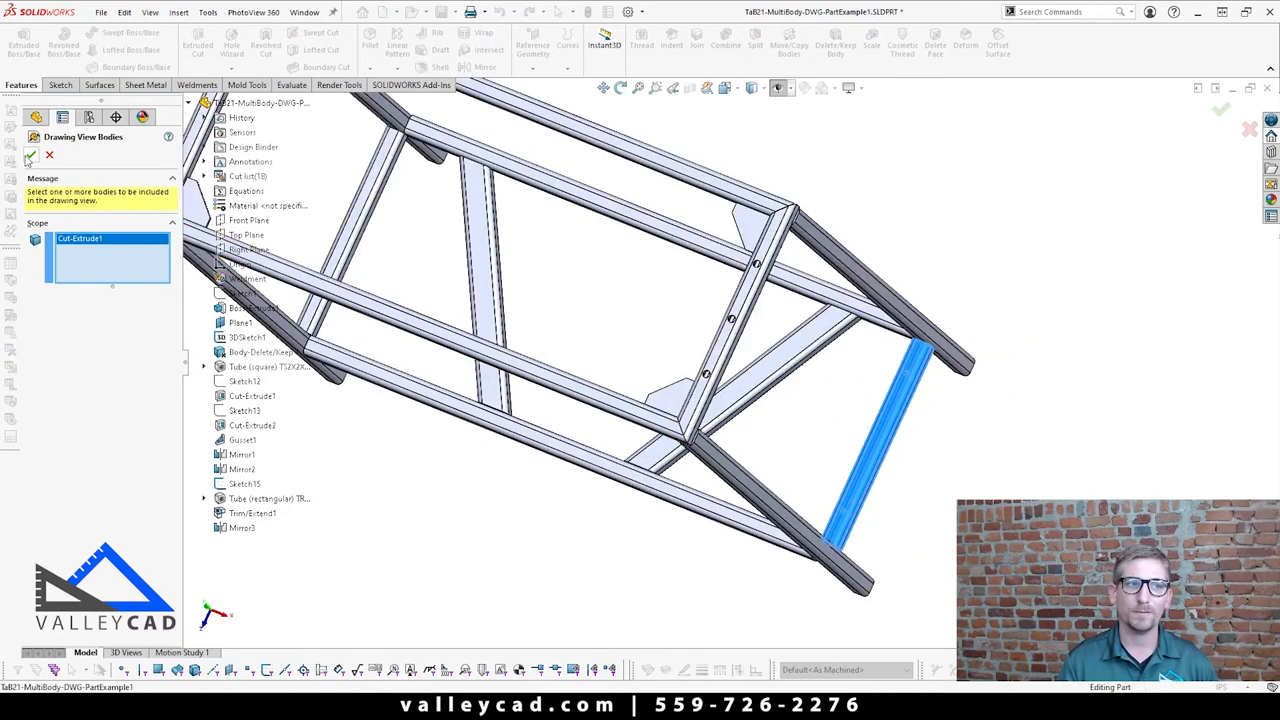
{"action": "left_click", "coordinate": [30, 155]}
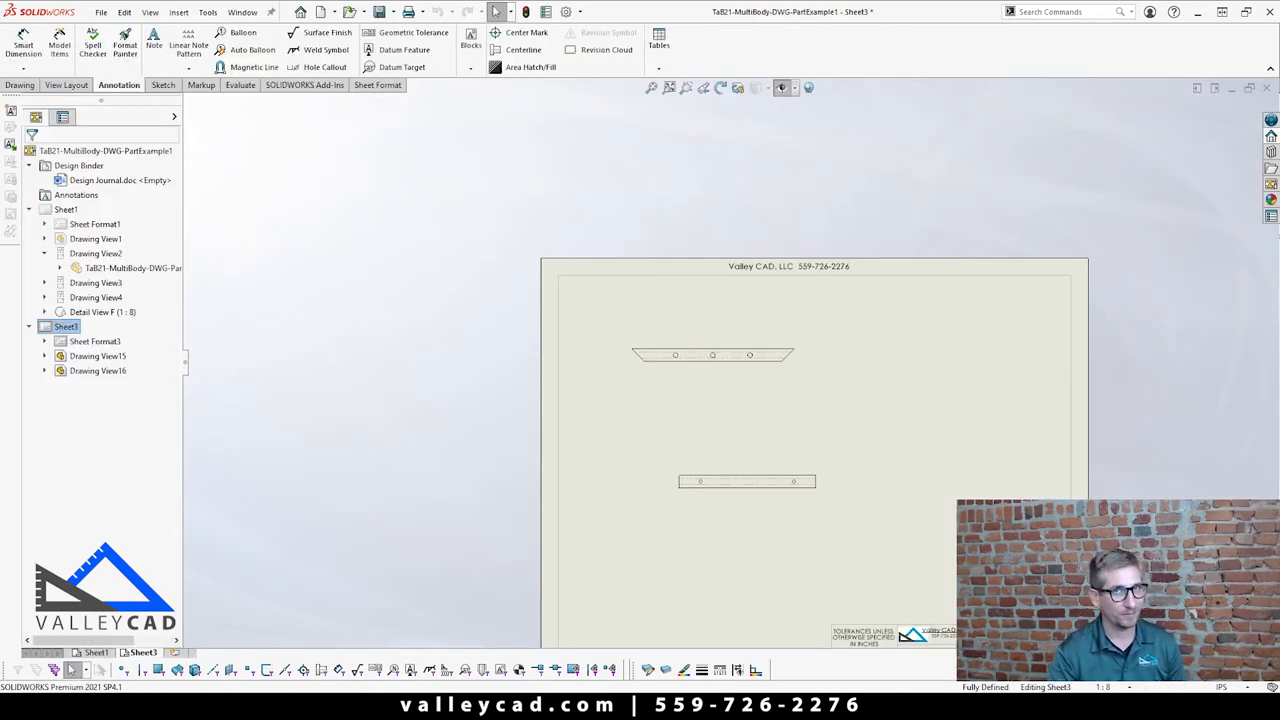
{"action": "mouse_move", "coordinate": [800, 509]}
{"action": "left_mouse_down"}
{"action": "mouse_move", "coordinate": [1029, 343]}
{"action": "mouse_move", "coordinate": [1006, 380]}
{"action": "left_mouse_up"}
{"action": "left_click", "coordinate": [958, 412]}
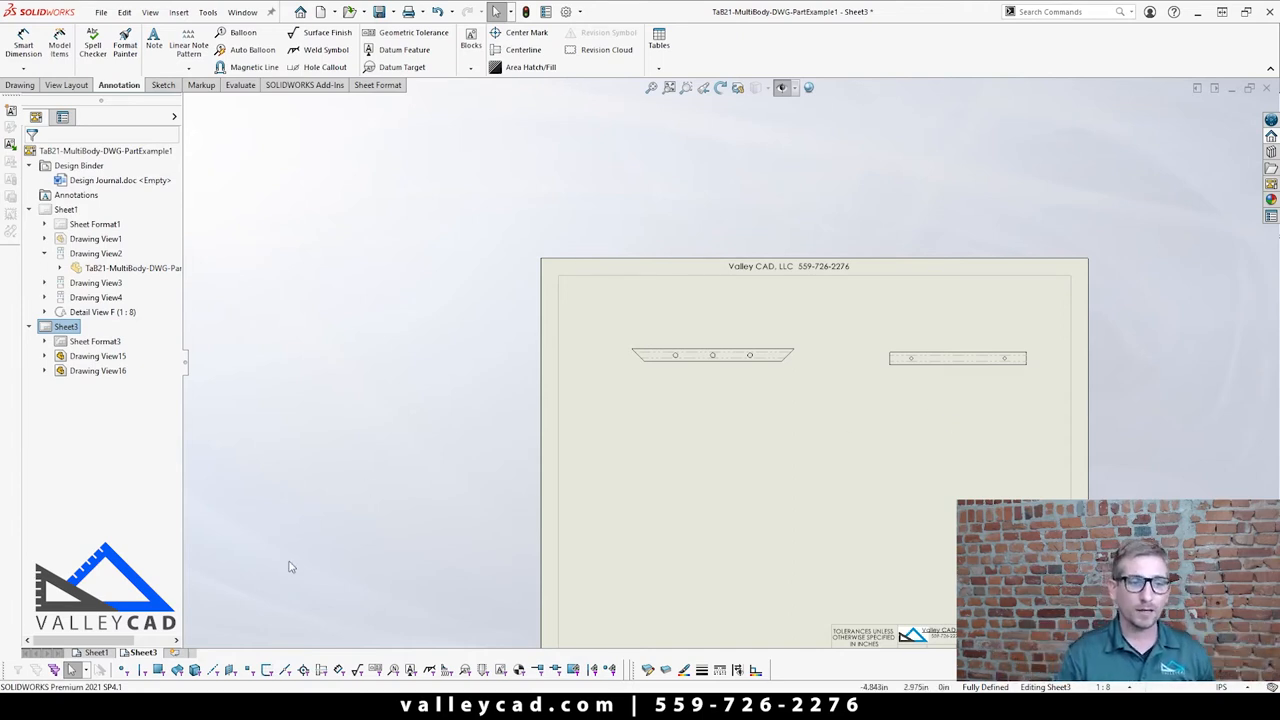
Delete detail view F from Sheet1 together with its detail circle
{"action": "left_click", "coordinate": [97, 654]}
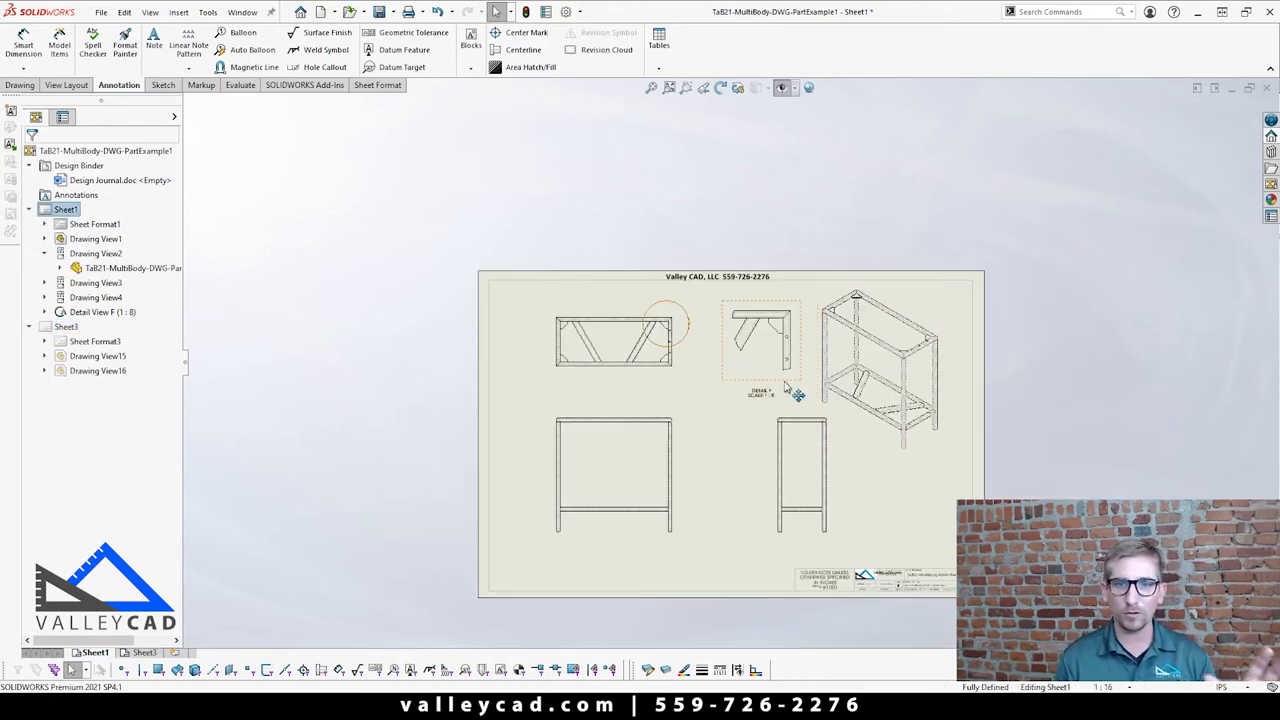
{"action": "left_click", "coordinate": [788, 389]}
{"action": "key", "text": "Delete"}
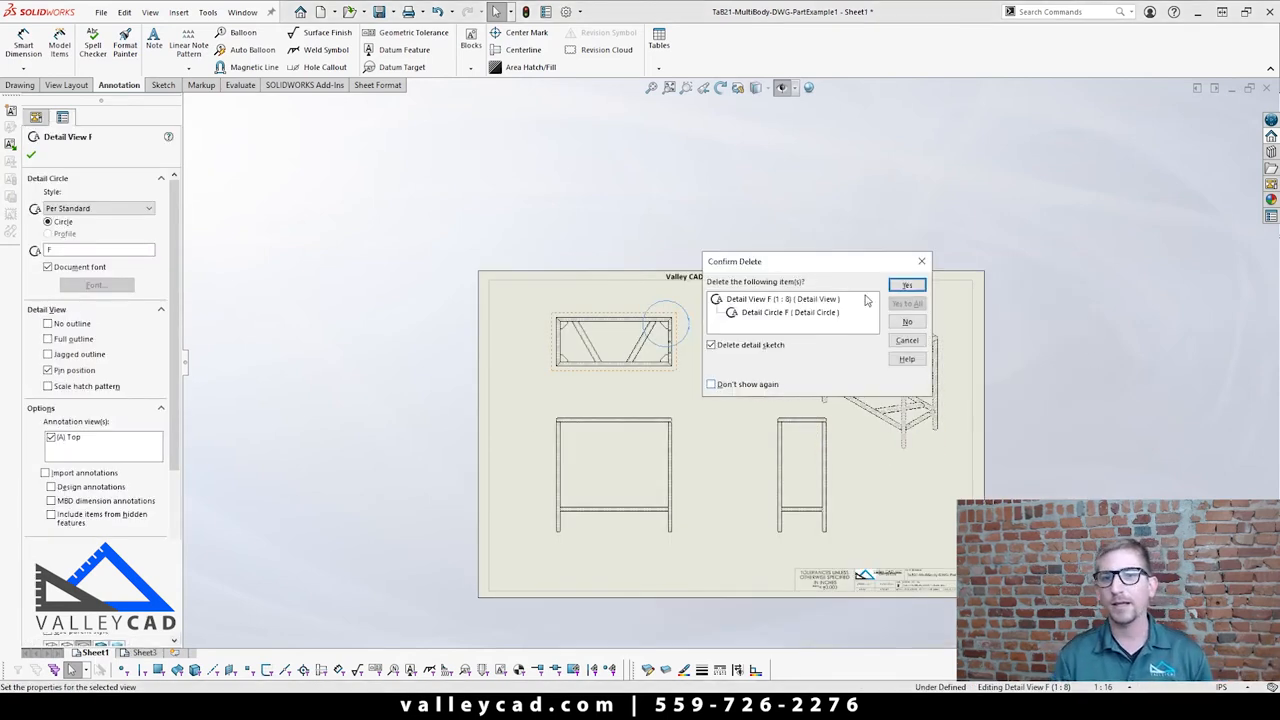
{"action": "left_click", "coordinate": [906, 285]}
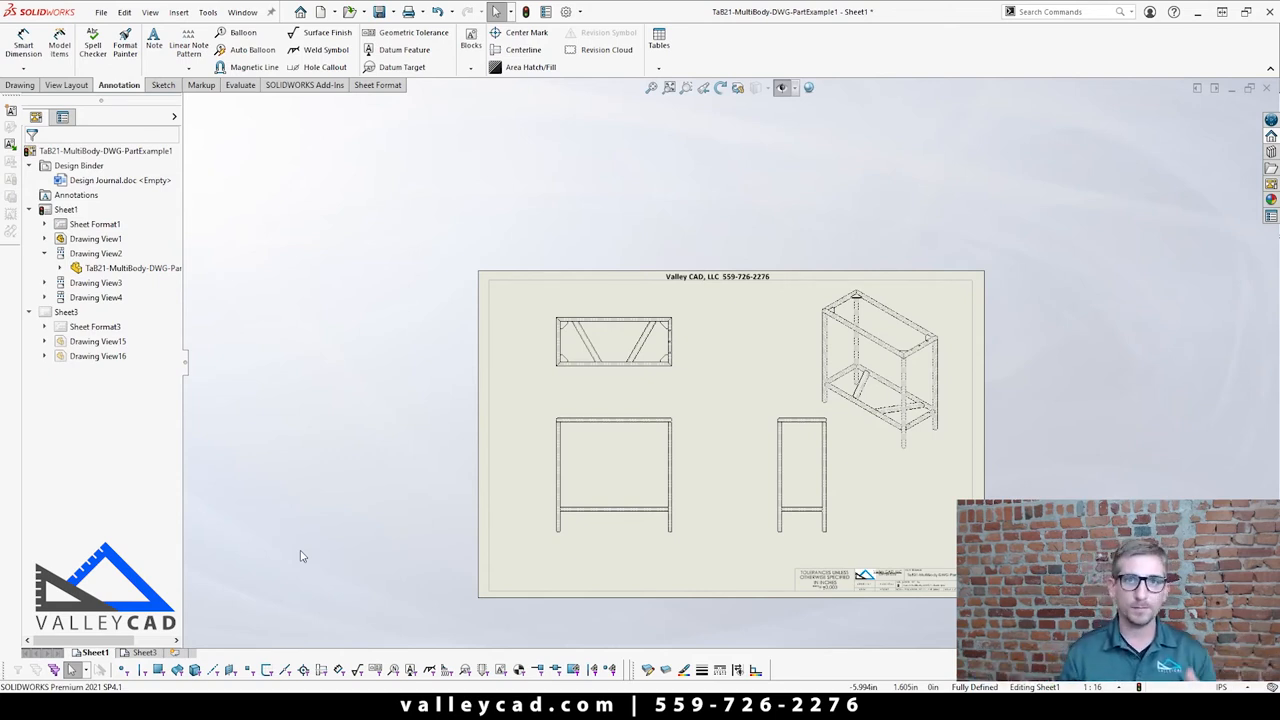
Return to Sheet3, keep the View Palette pinned open and refresh its model views
{"action": "left_click", "coordinate": [150, 653]}
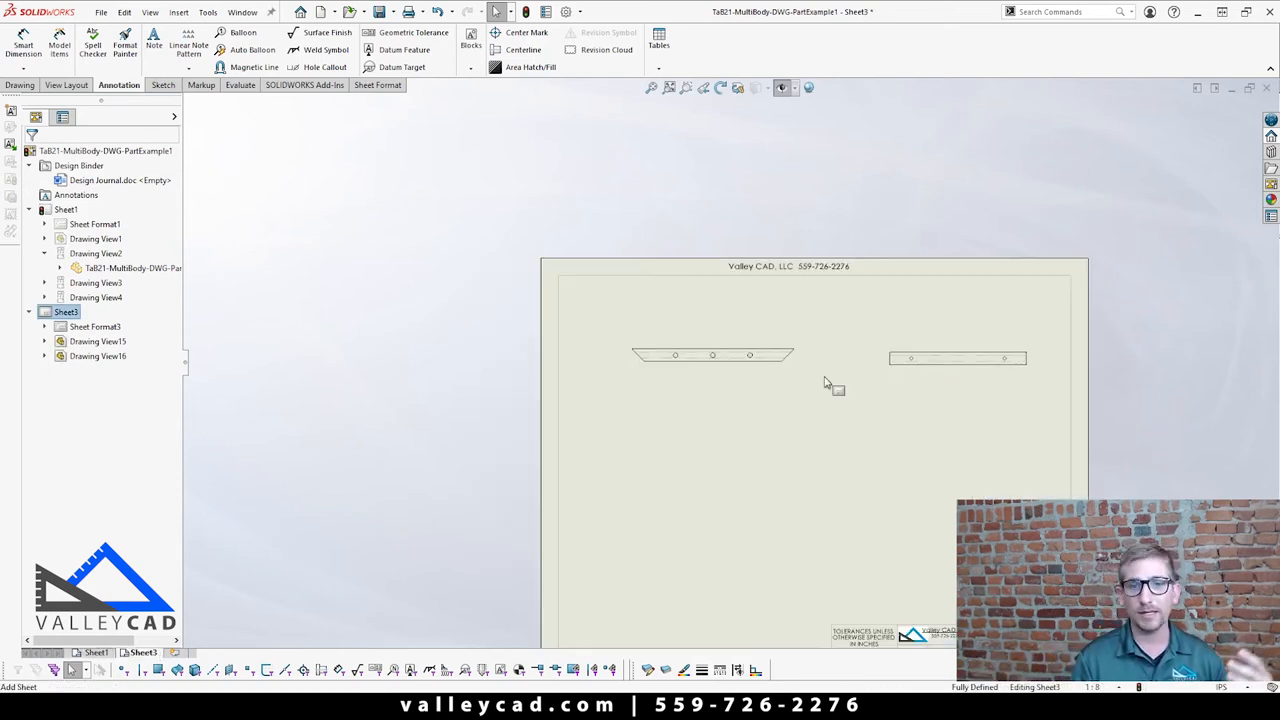
{"action": "scroll", "coordinate": [802, 447], "scroll_direction": "up", "scroll_amount": 1}
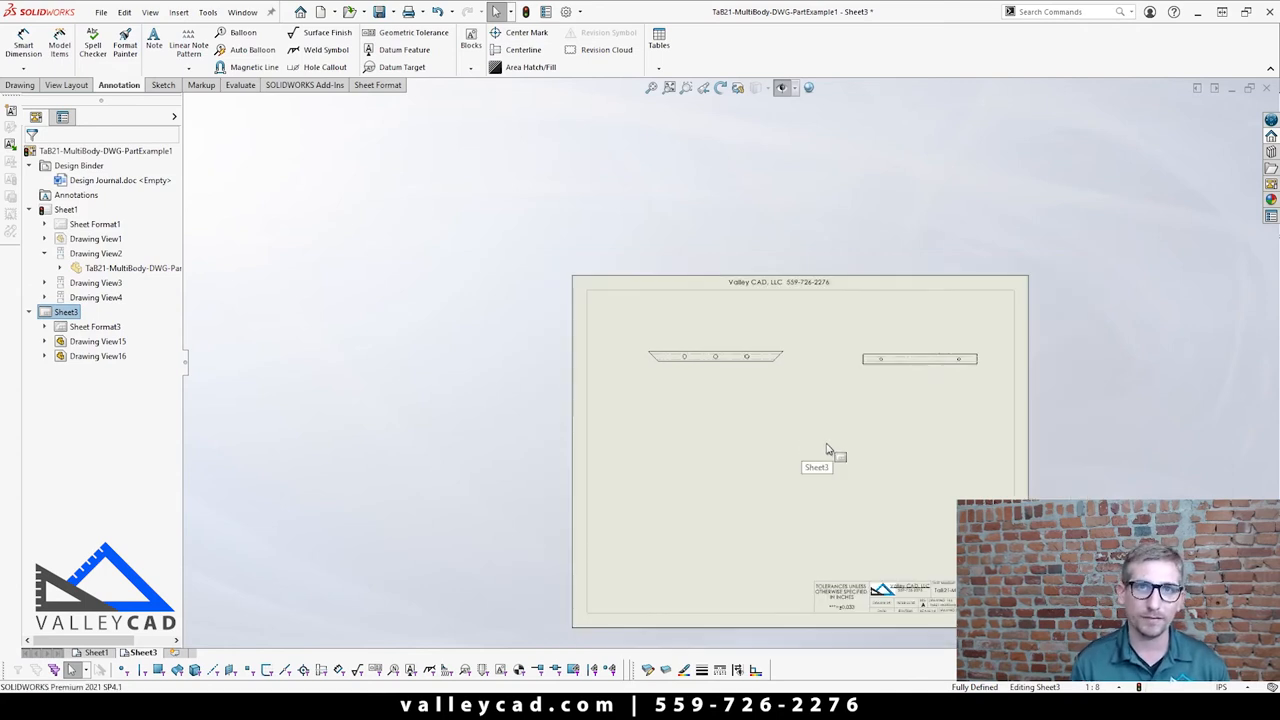
{"action": "scroll", "coordinate": [826, 449], "scroll_direction": "down", "scroll_amount": 1}
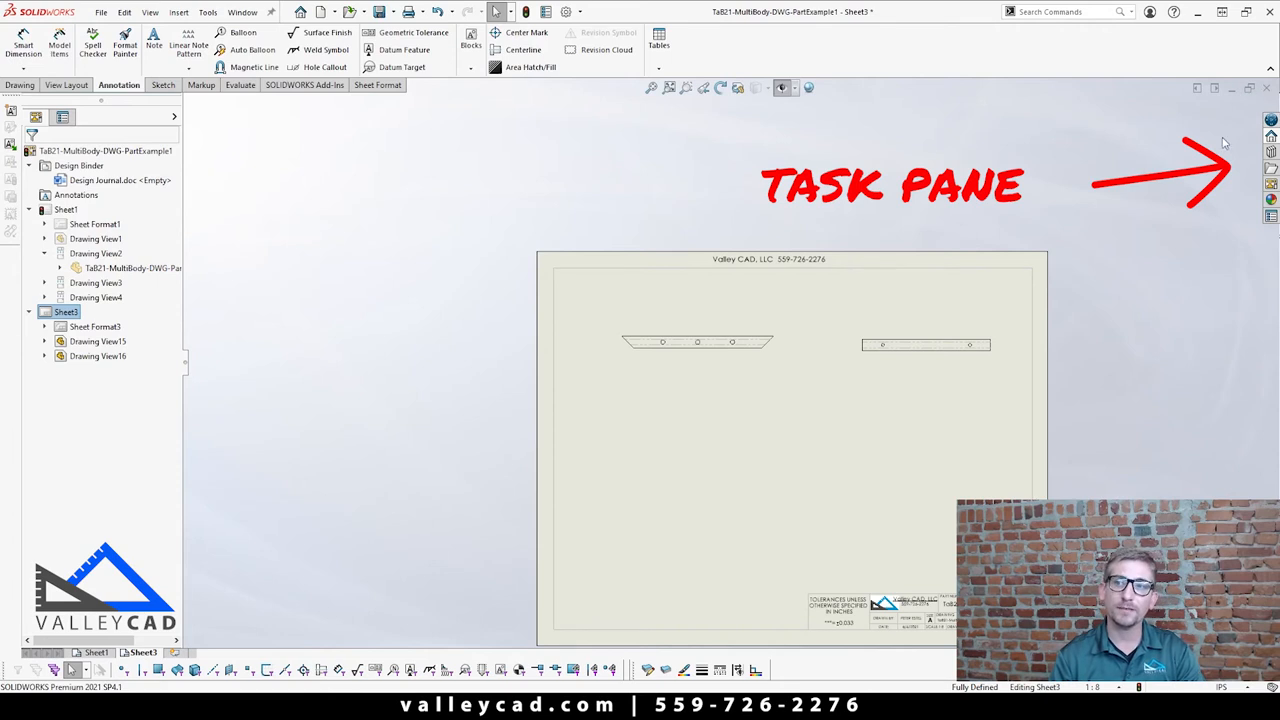
{"action": "left_click", "coordinate": [1272, 185]}
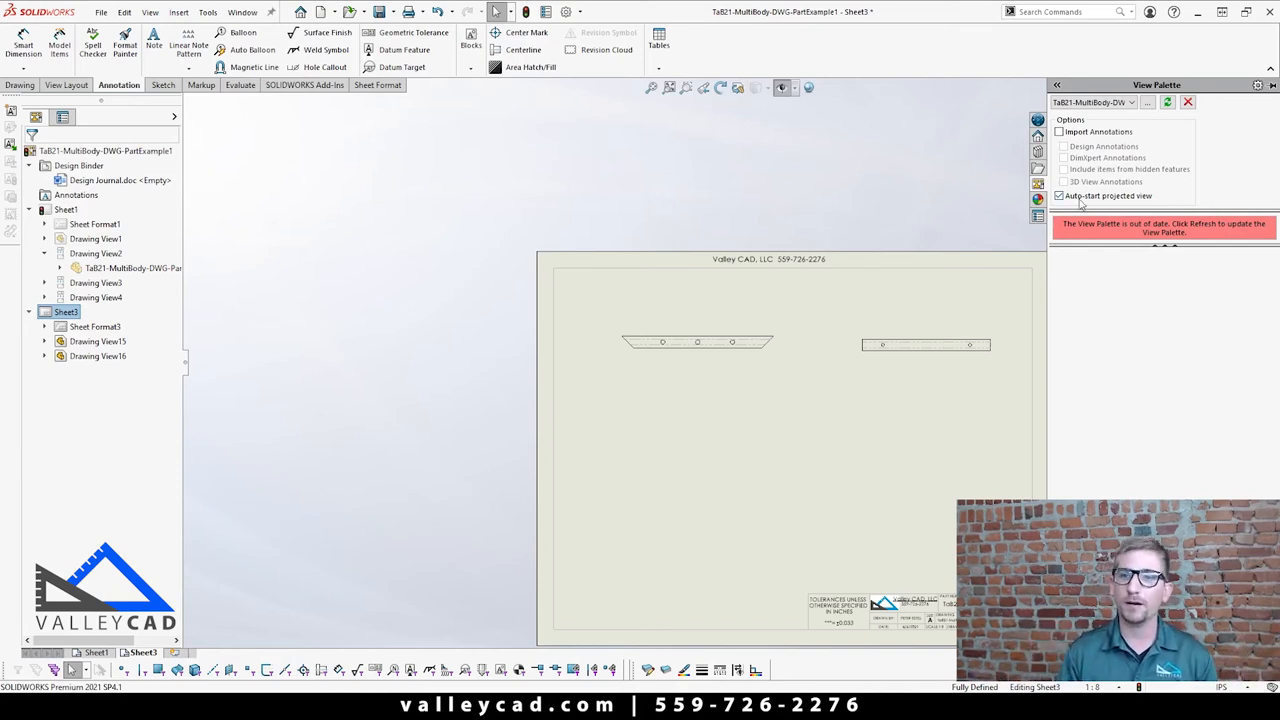
{"action": "left_click", "coordinate": [1272, 88]}
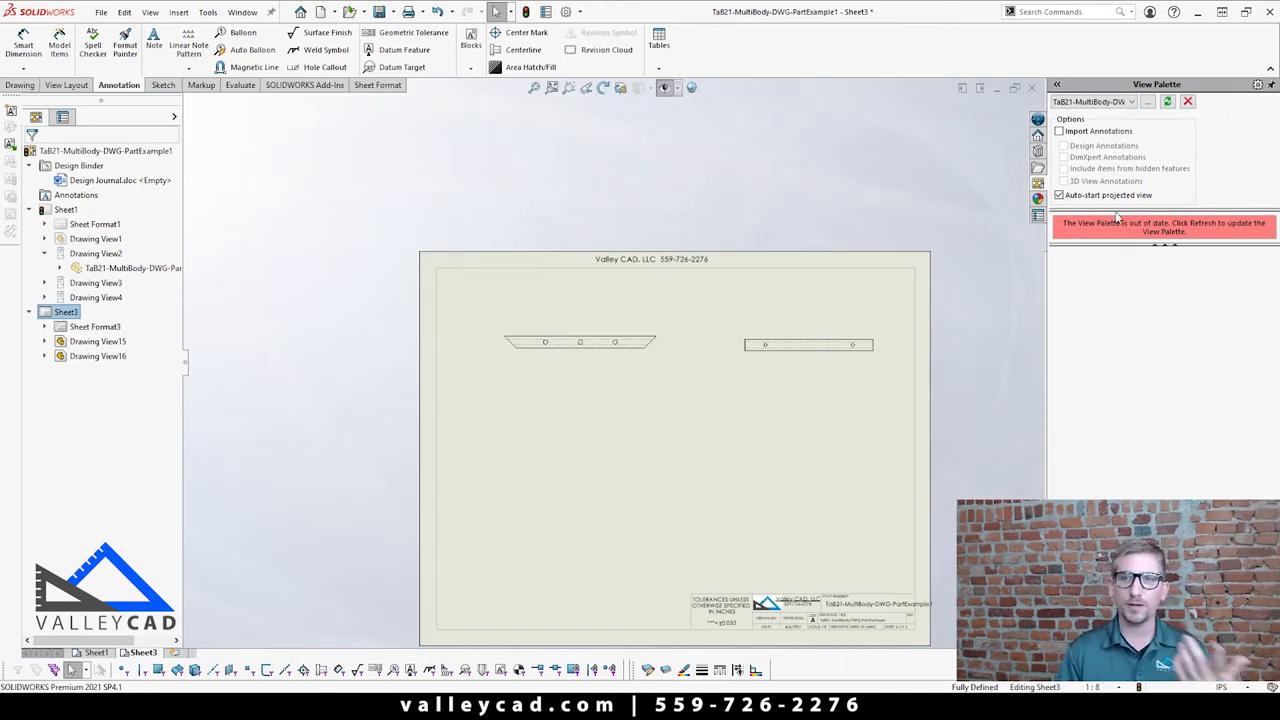
{"action": "left_click", "coordinate": [1166, 101]}
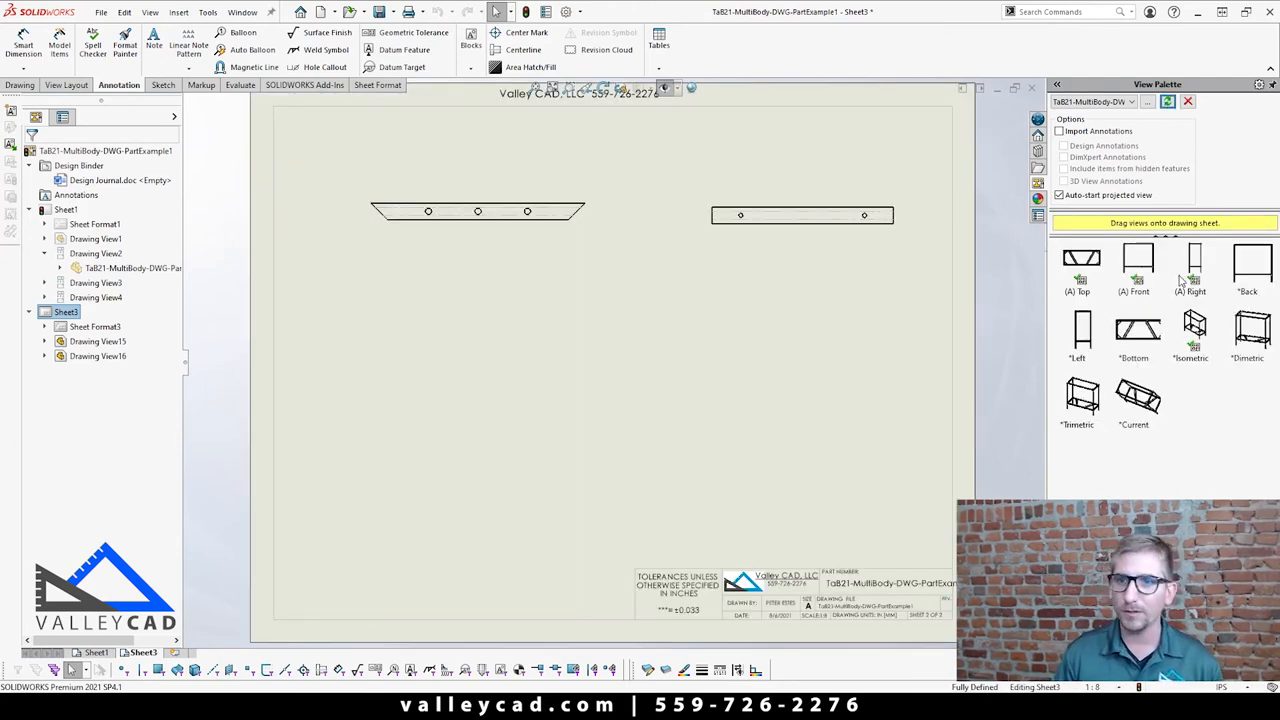
Place the frame's Top view on Sheet3 below the two tube views, without projected views
{"action": "left_click", "coordinate": [1080, 274]}
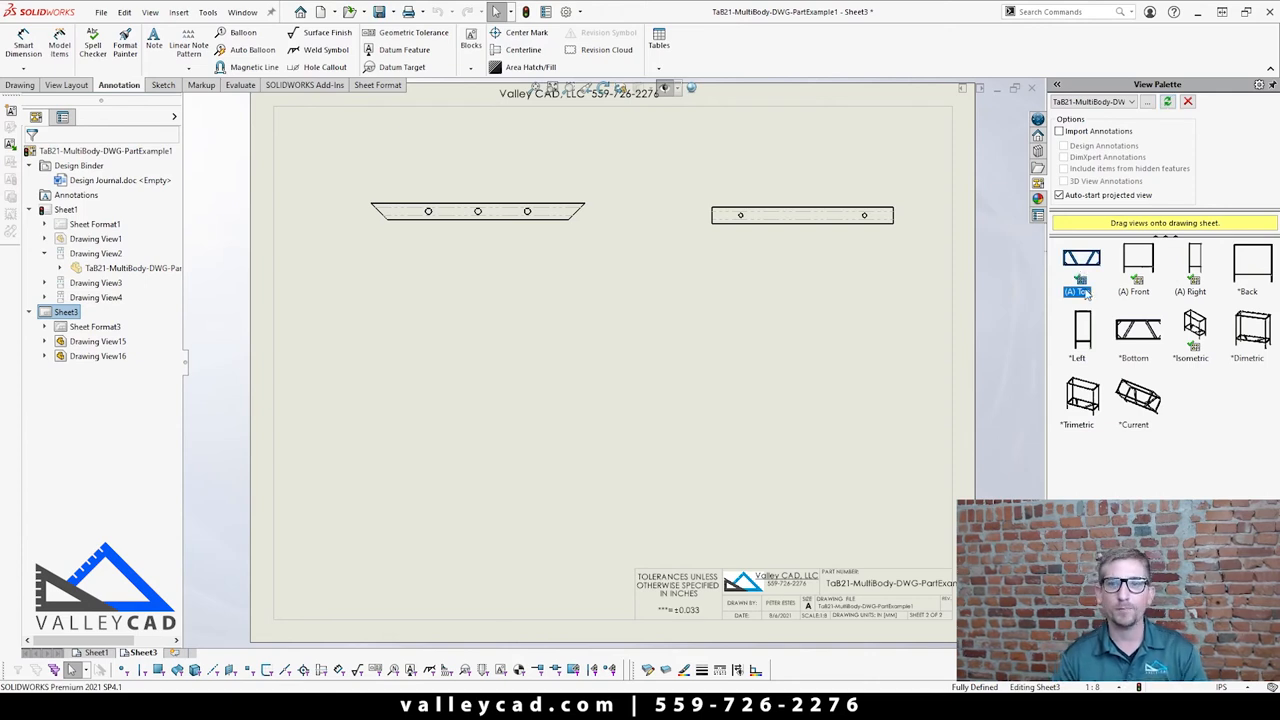
{"action": "left_click_drag", "start_coordinate": [1095, 265], "coordinate": [618, 413]}
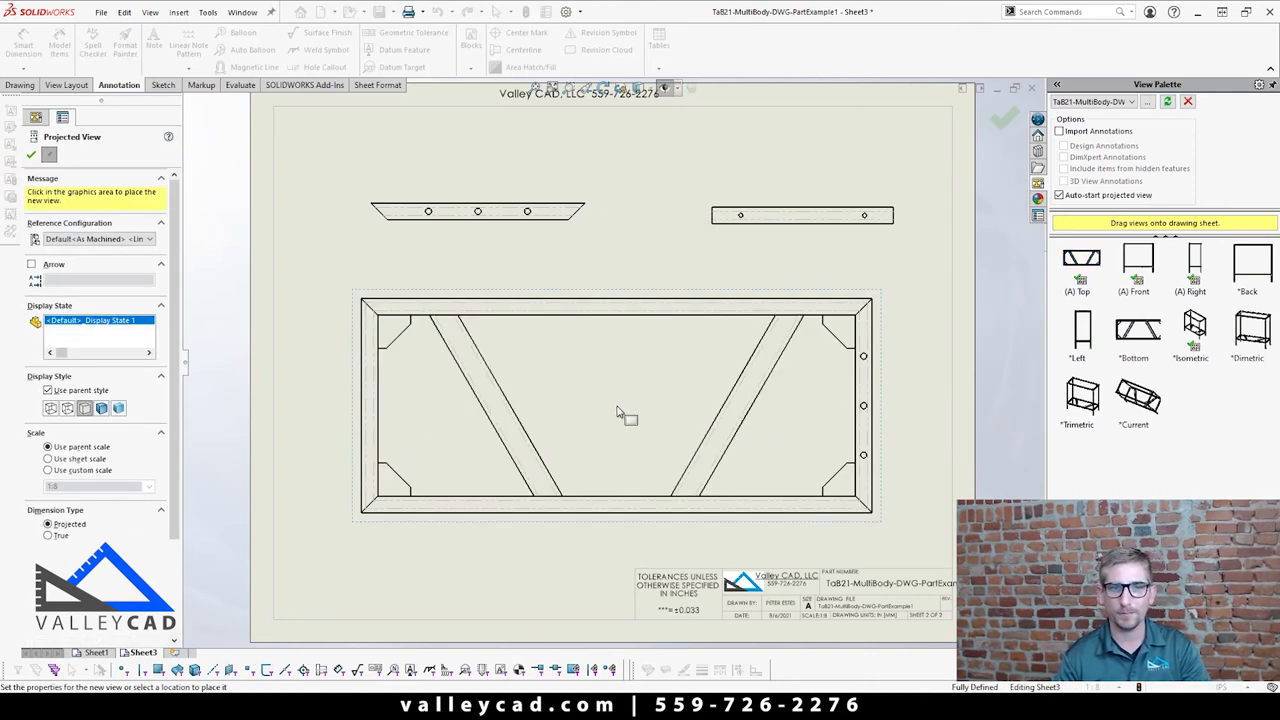
{"action": "key", "text": "Escape"}
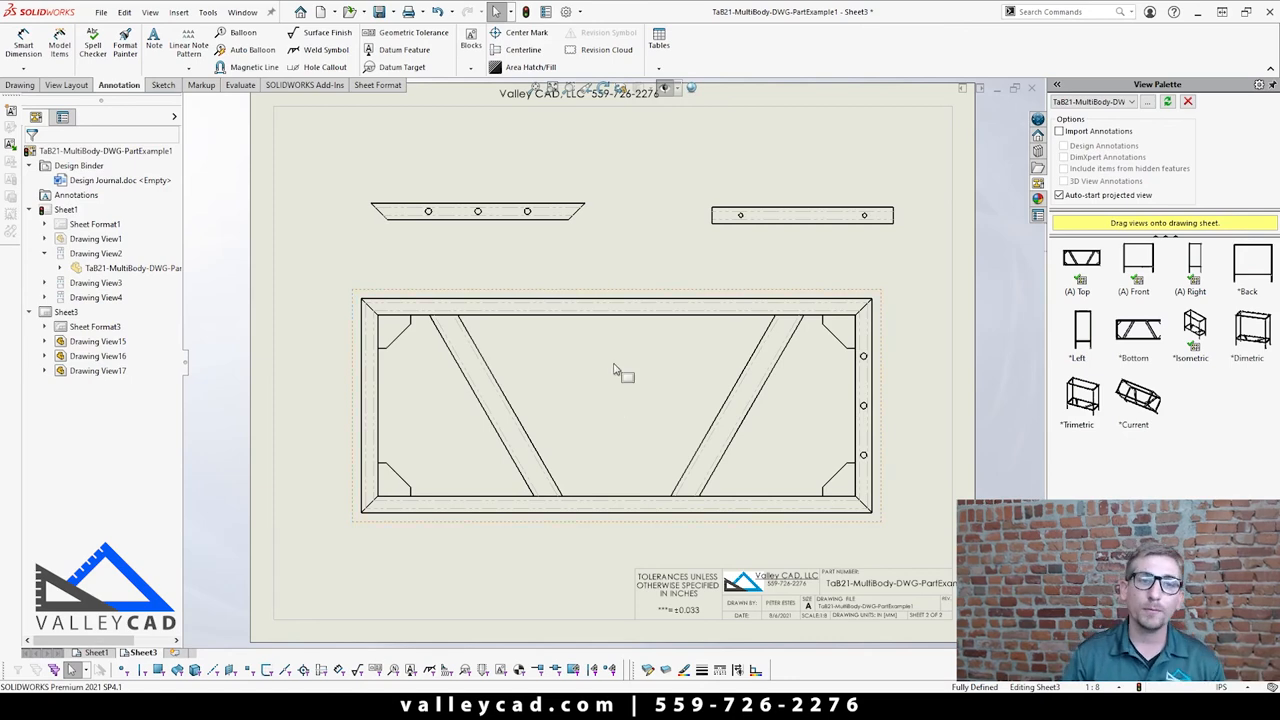
Limit the new Top view to the single corner gusset at the drilled upper end tube
{"action": "left_click", "coordinate": [616, 414]}
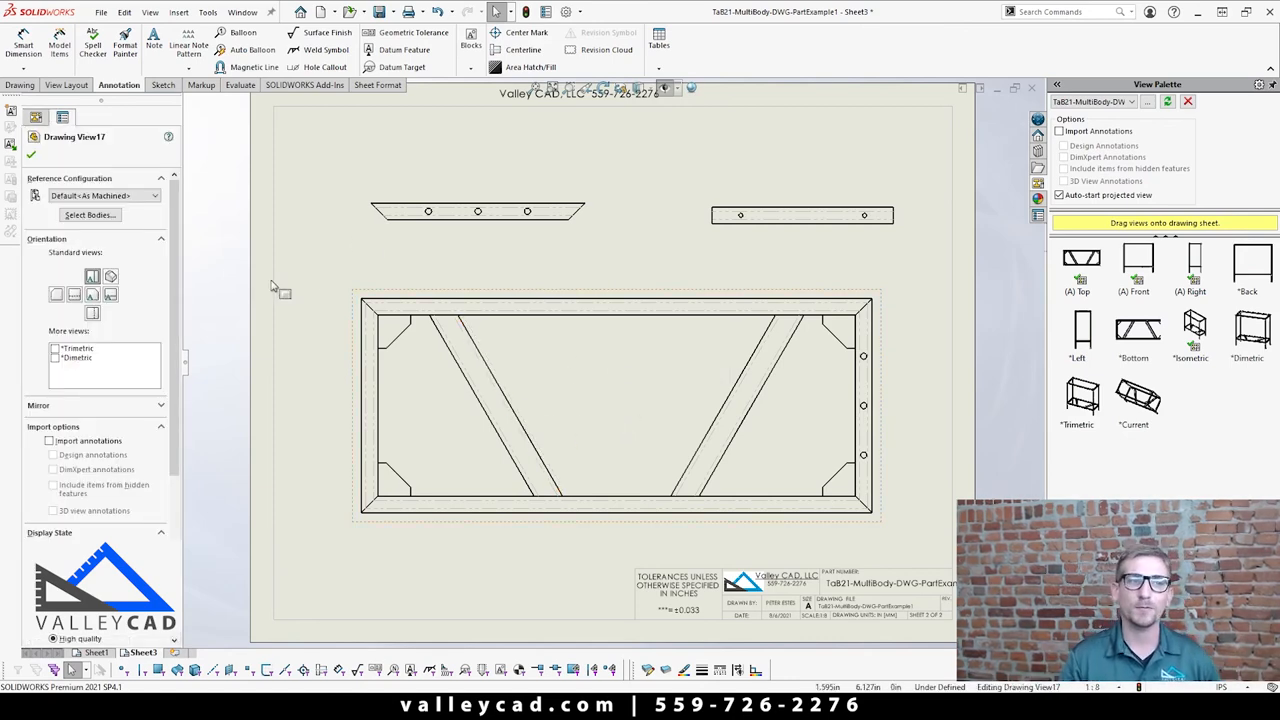
{"action": "left_click", "coordinate": [90, 214]}
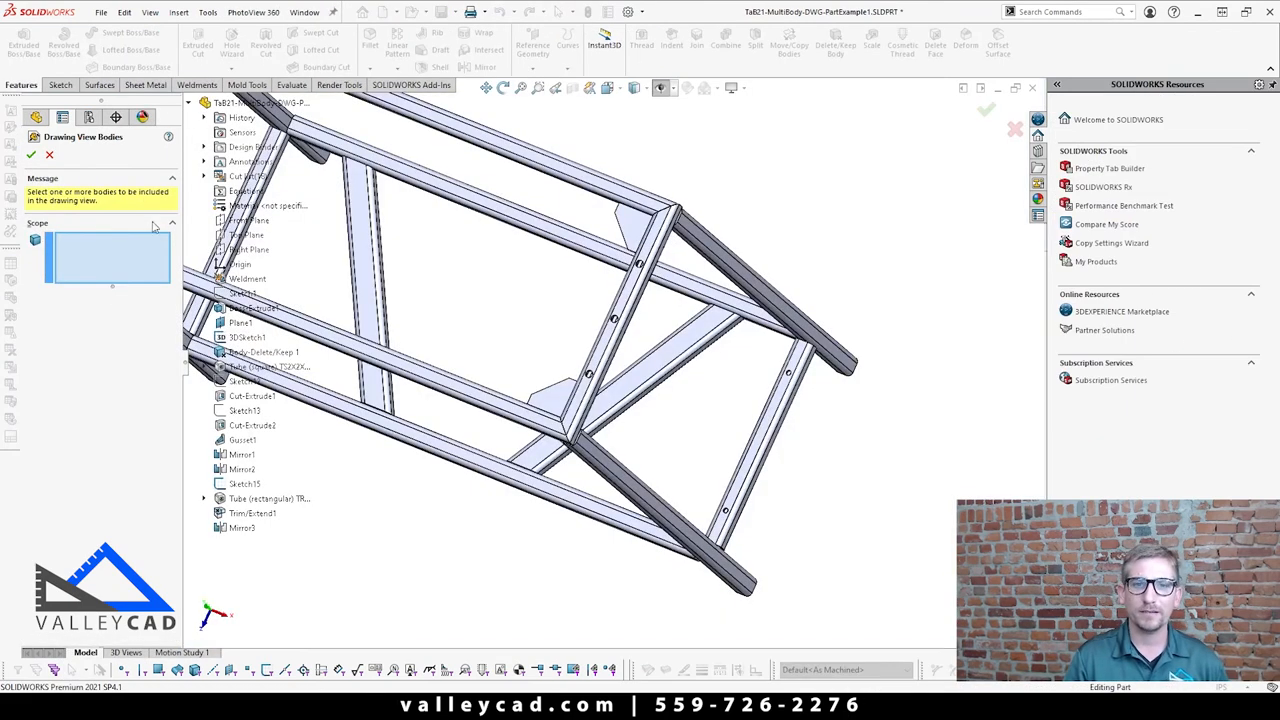
{"action": "left_click", "coordinate": [626, 226]}
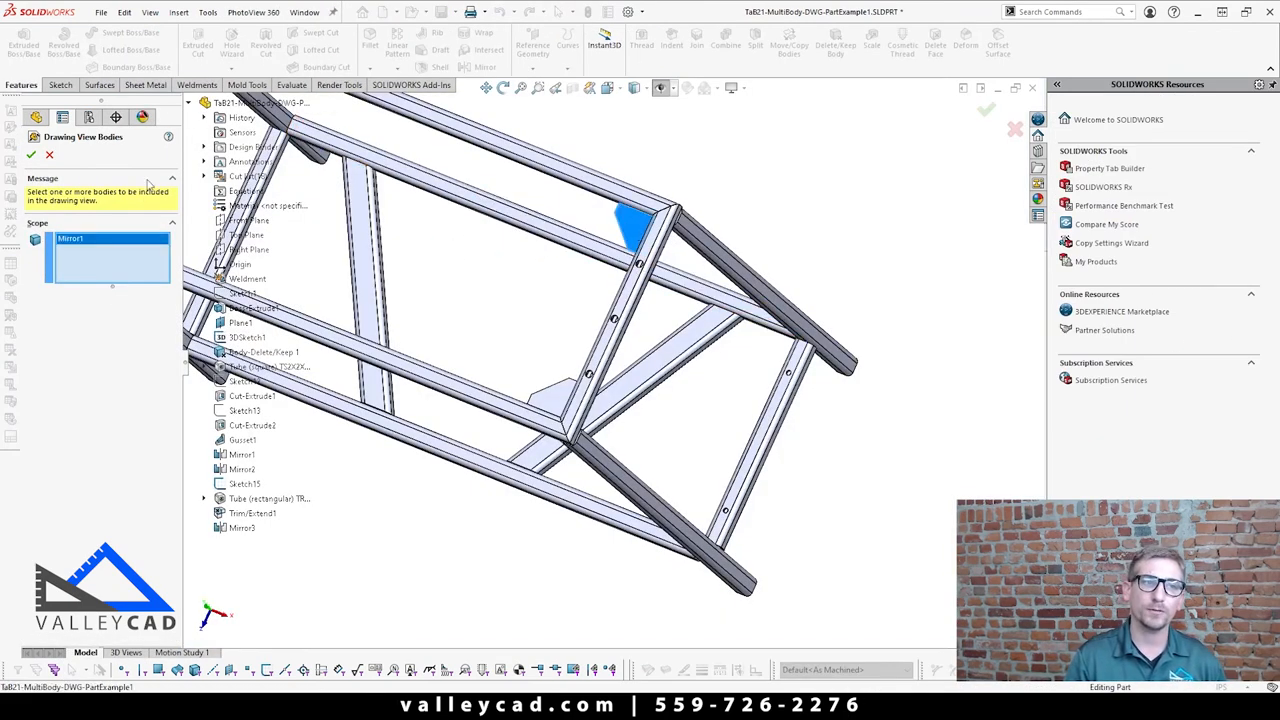
{"action": "left_click", "coordinate": [31, 155]}
{"action": "left_click", "coordinate": [852, 416]}
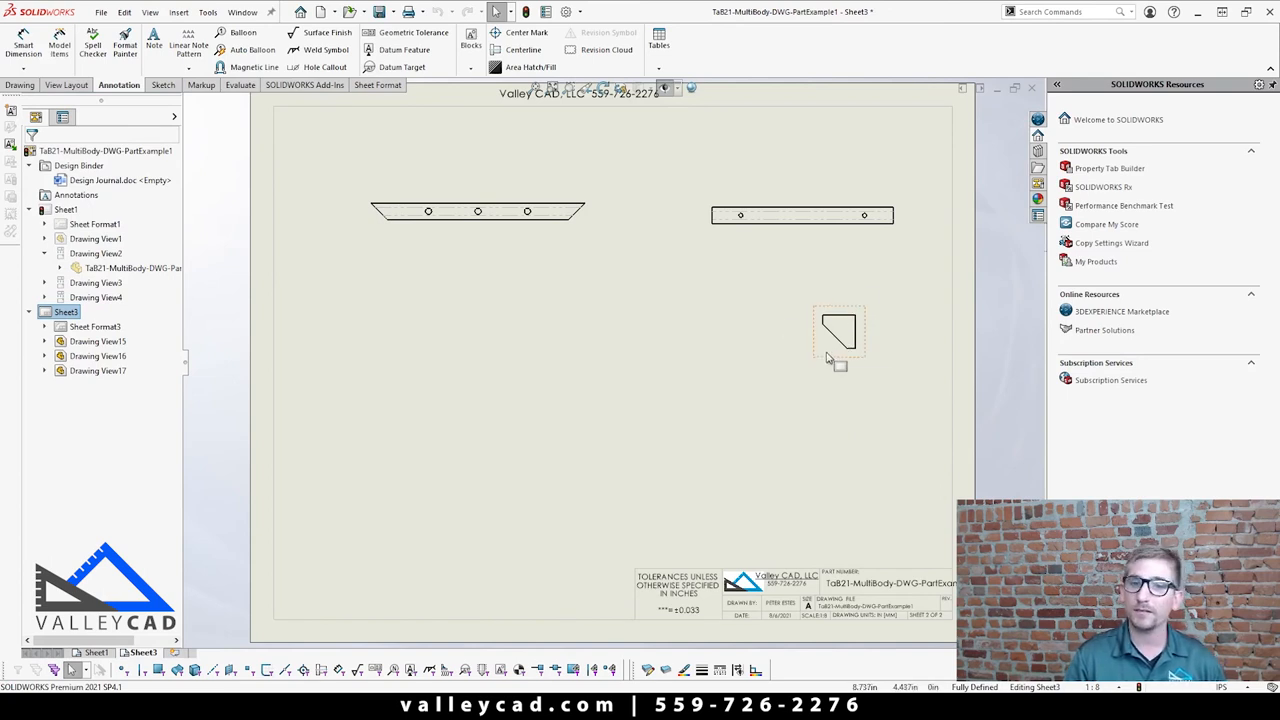
Give the gusset view a custom scale of 1:4
{"action": "left_click", "coordinate": [827, 358]}
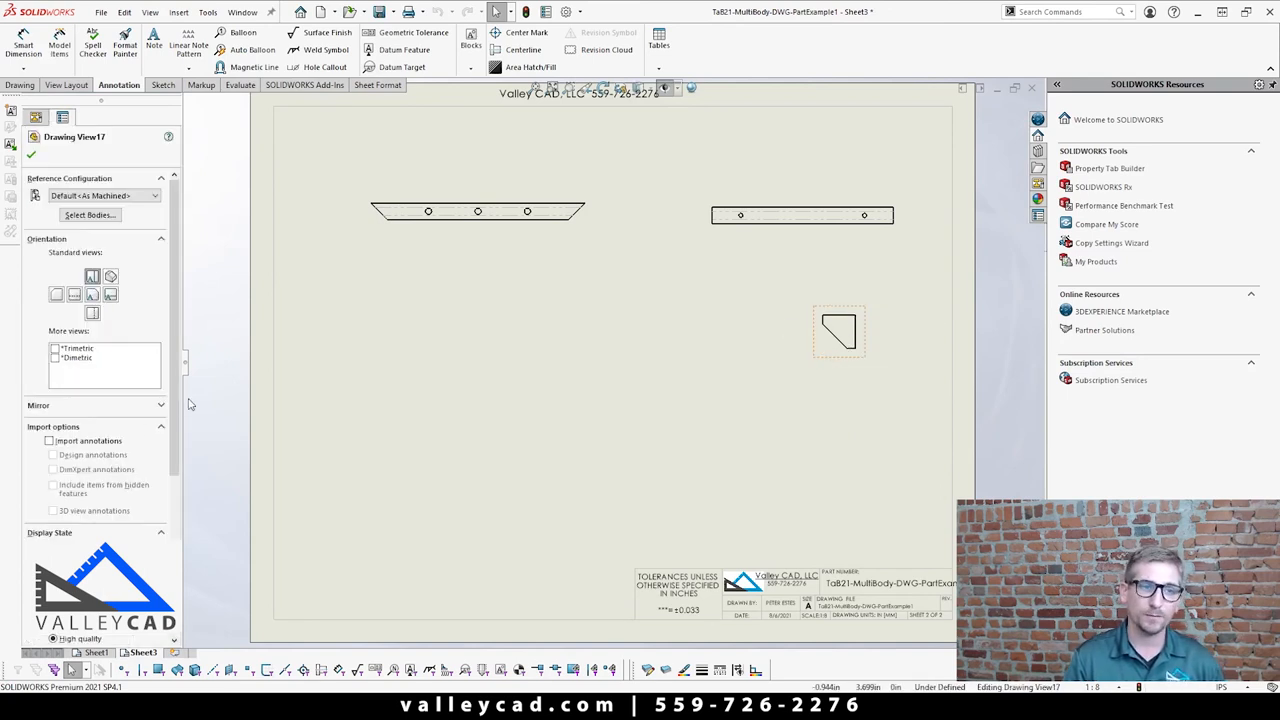
{"action": "scroll", "coordinate": [100, 440], "scroll_direction": "down", "scroll_amount": 5}
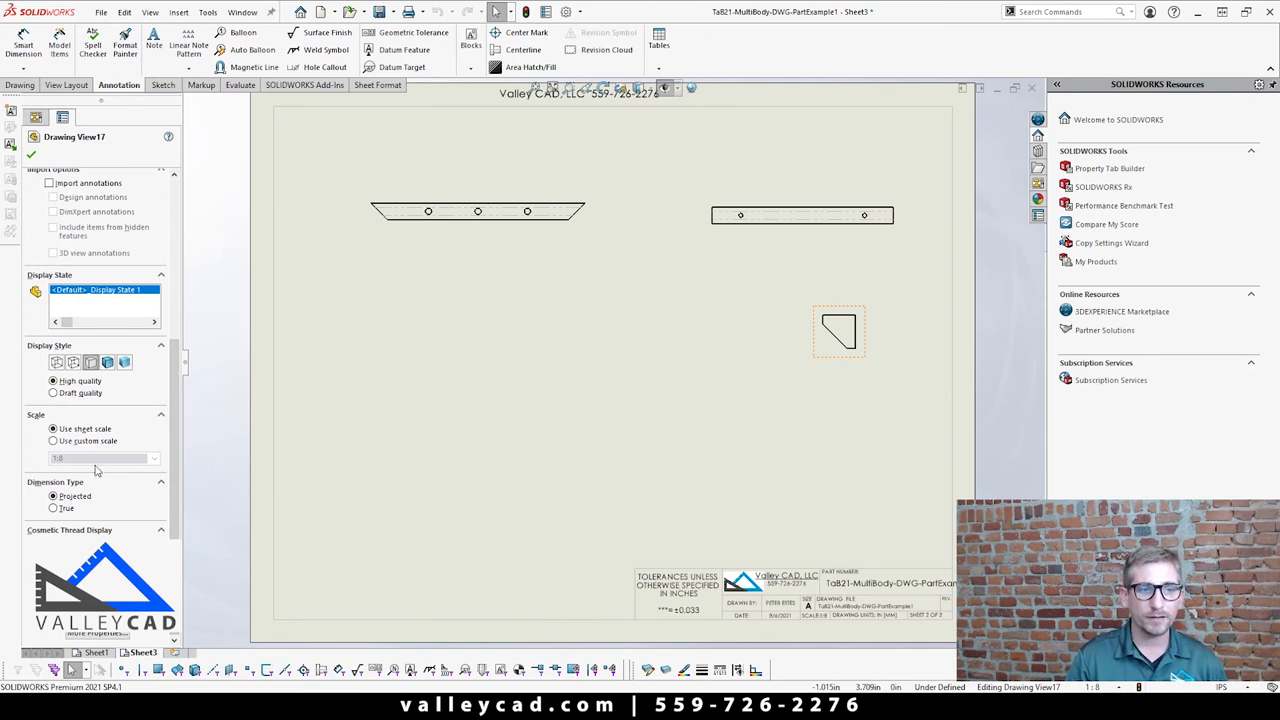
{"action": "left_click", "coordinate": [54, 441]}
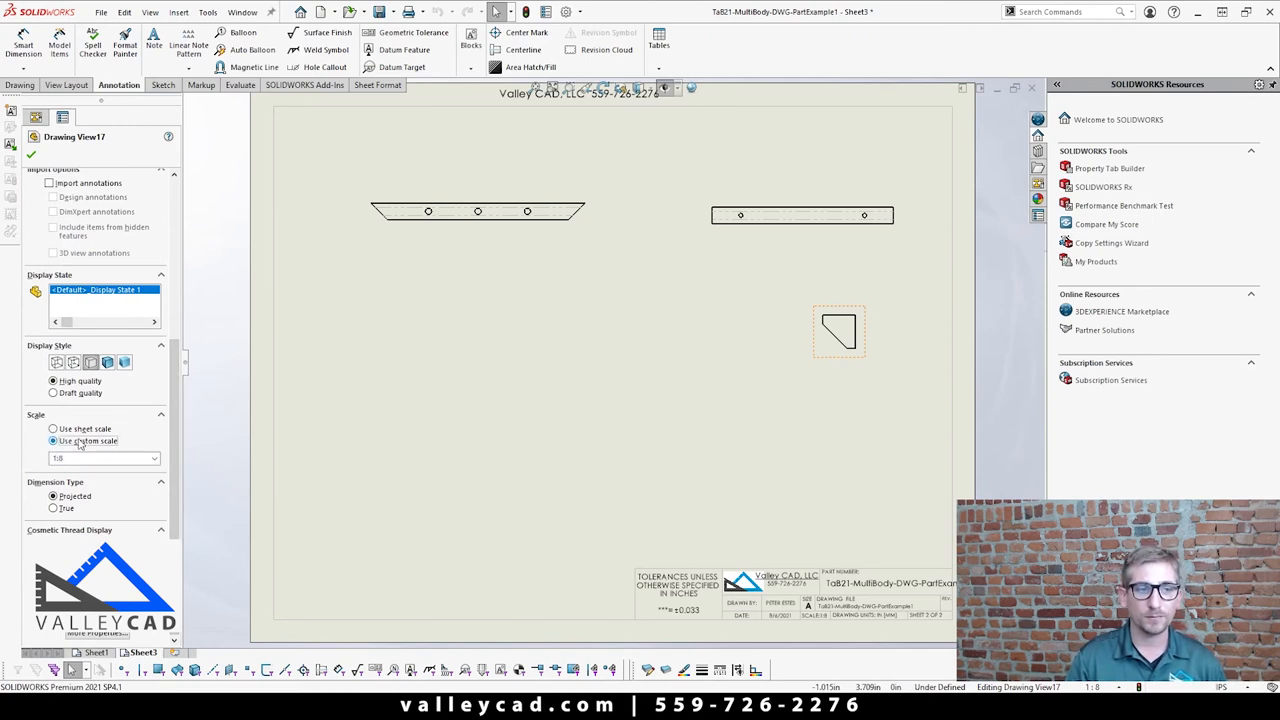
{"action": "left_click", "coordinate": [154, 458]}
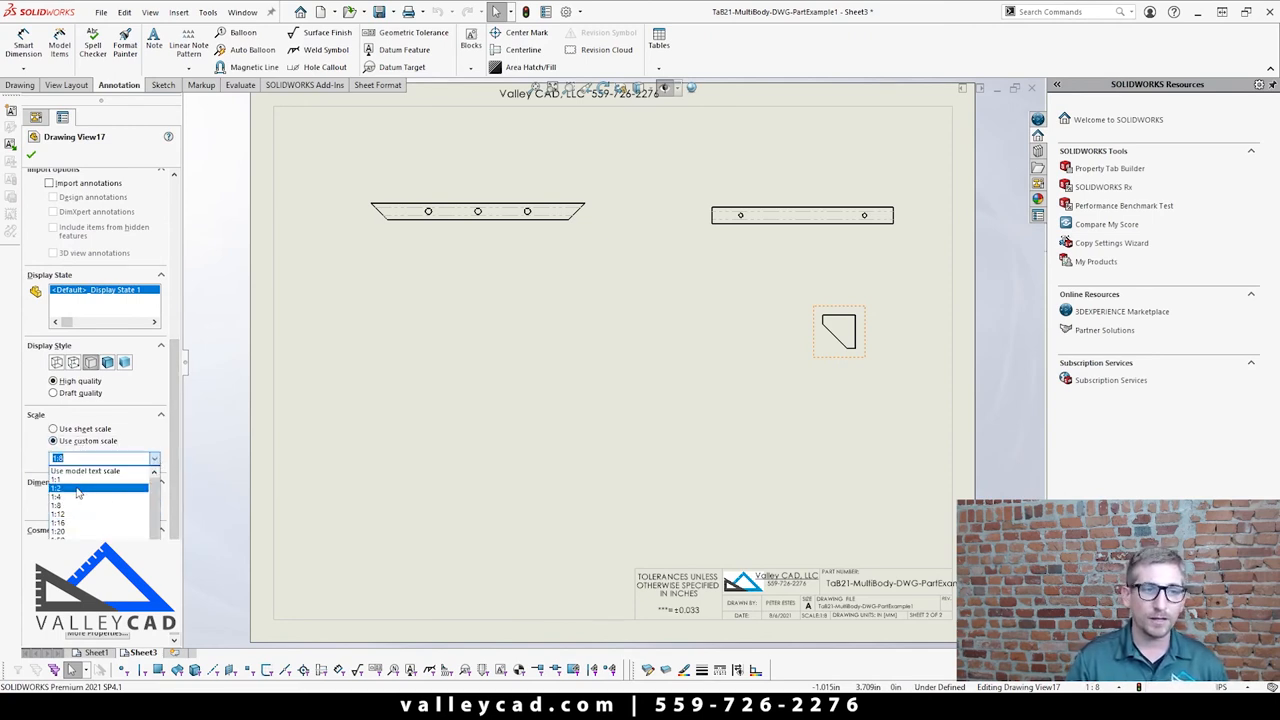
{"action": "left_click", "coordinate": [72, 502]}
{"action": "scroll", "coordinate": [680, 376], "scroll_direction": "up", "scroll_amount": 5}
{"action": "left_click", "coordinate": [787, 363]}
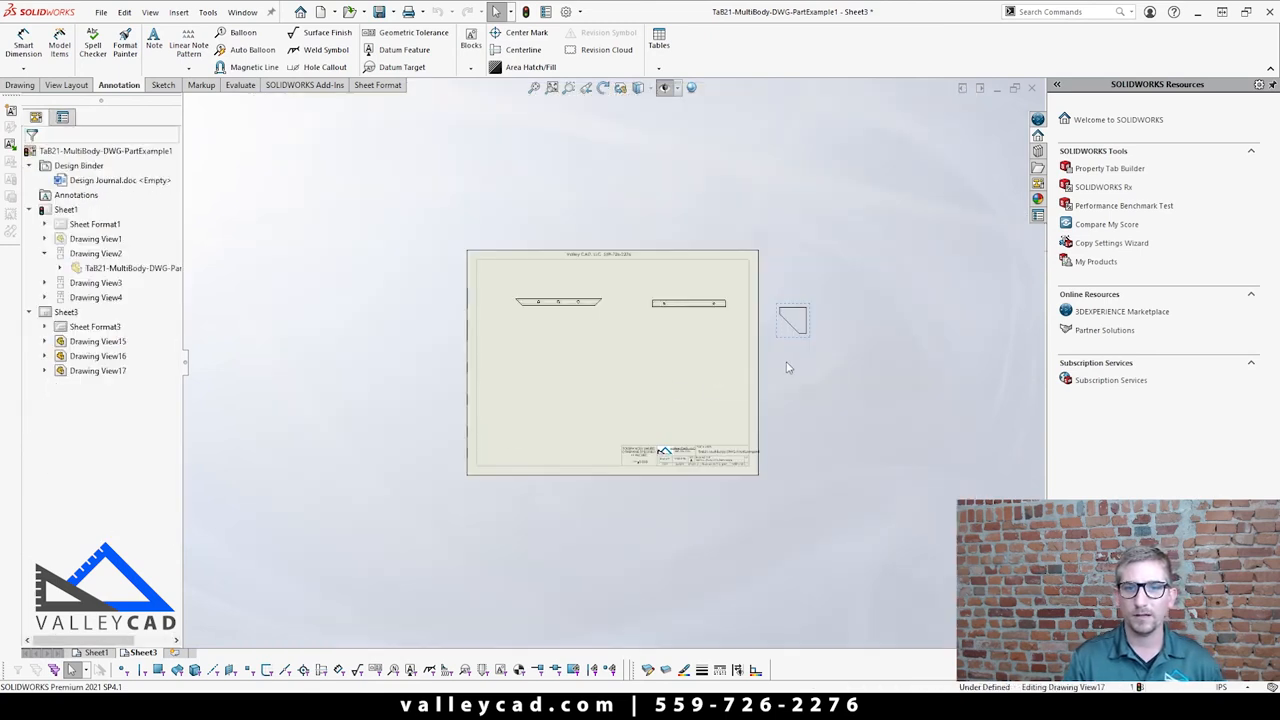
Move the gusset view back onto Sheet3, below the two-hole tube view
{"action": "left_click_drag", "start_coordinate": [791, 339], "coordinate": [655, 402]}
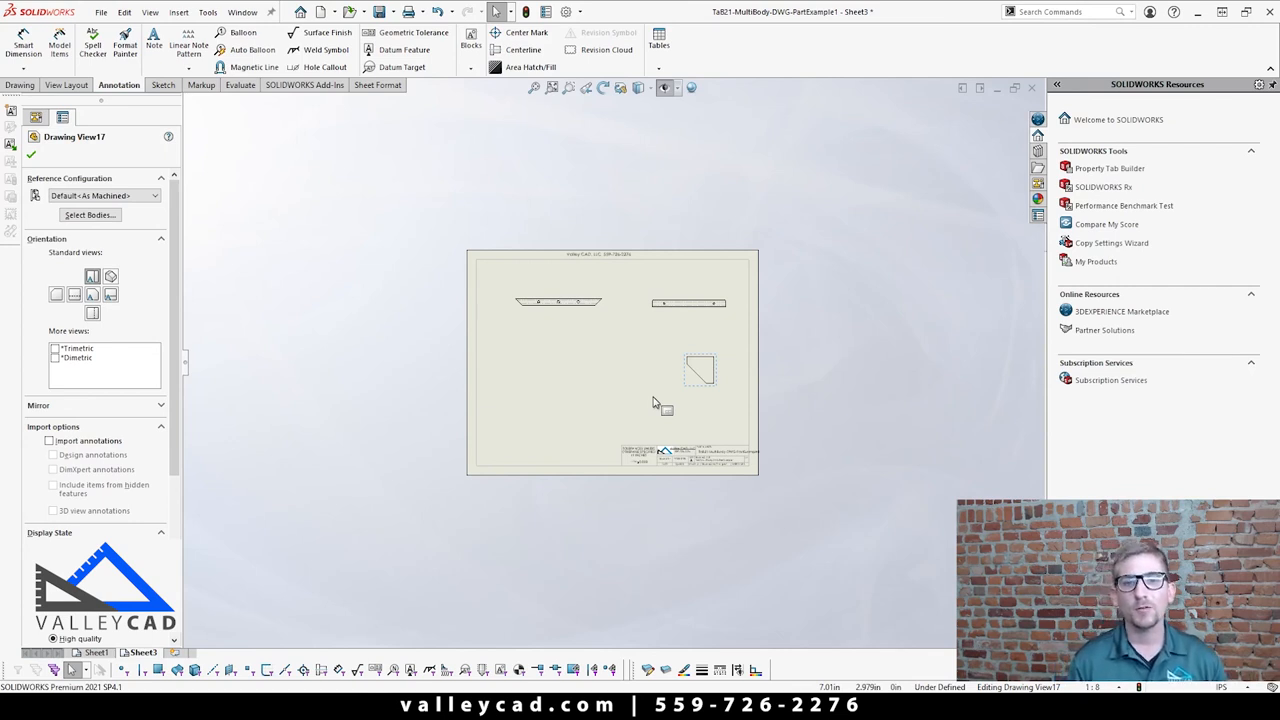
{"action": "left_click", "coordinate": [795, 399]}
{"action": "scroll", "coordinate": [790, 398], "scroll_direction": "down", "scroll_amount": 3}
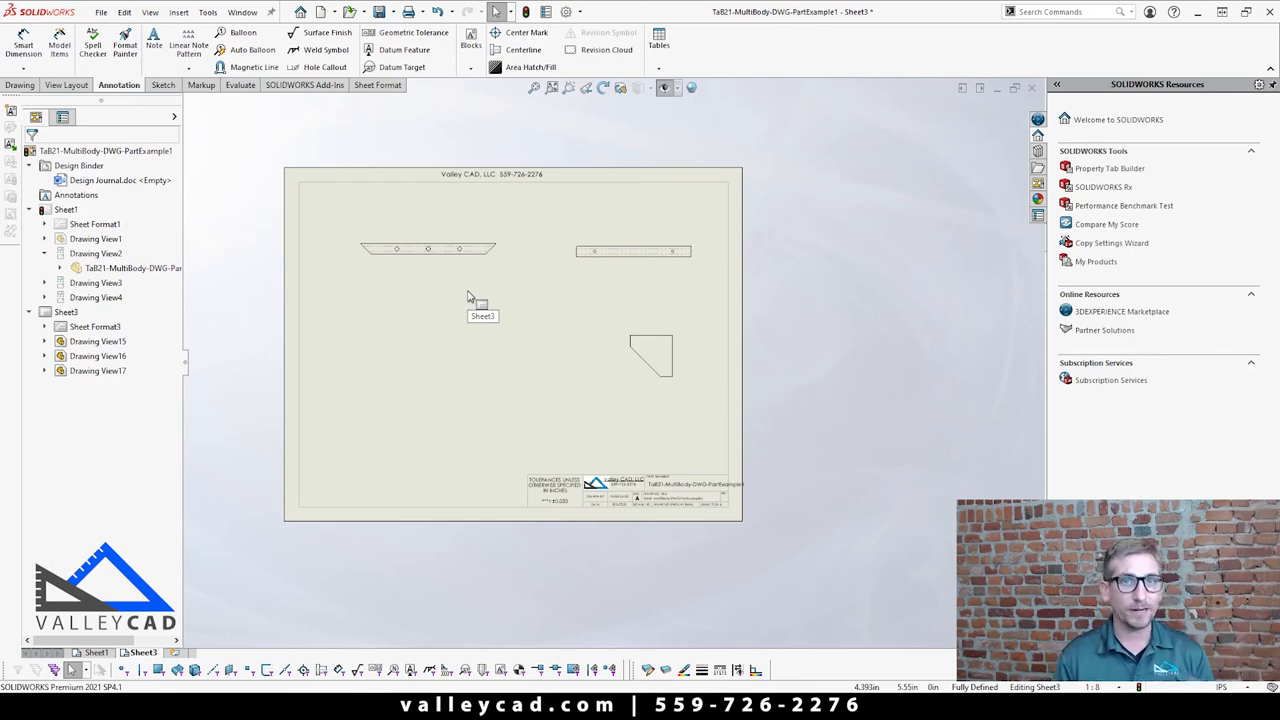
{"action": "left_click", "coordinate": [96, 652]}
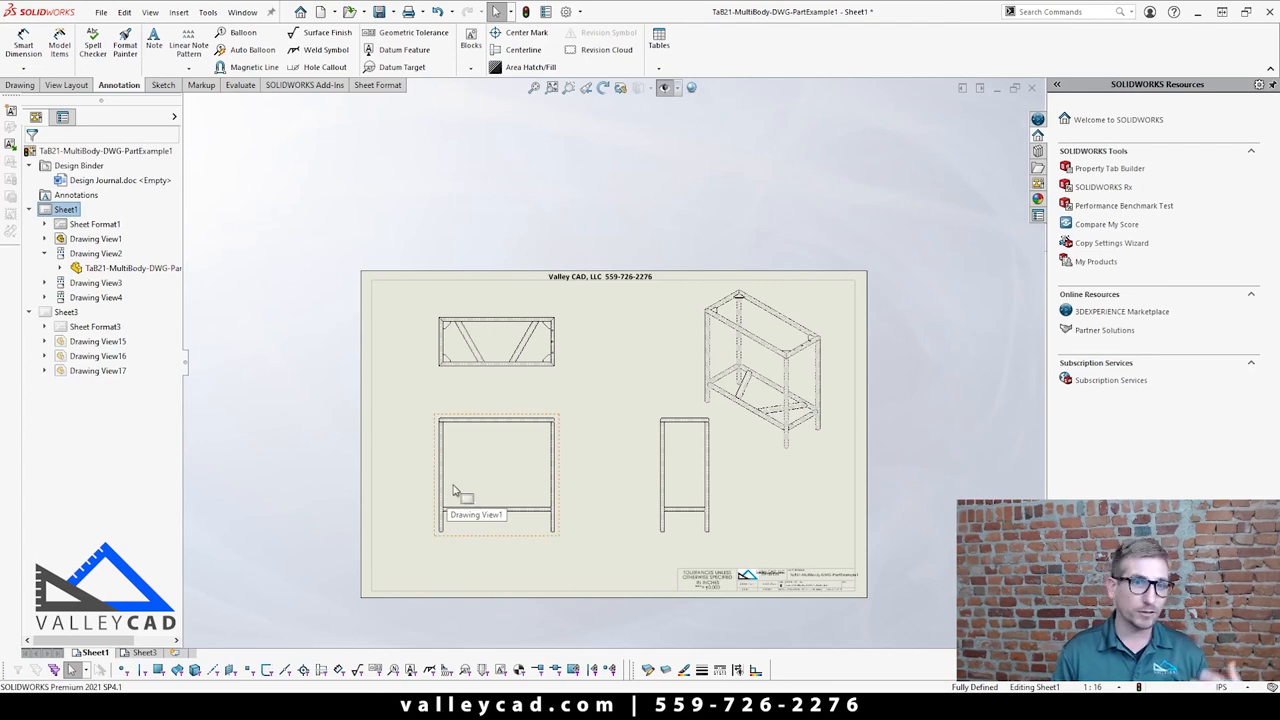
{"action": "scroll", "coordinate": [775, 318], "scroll_direction": "down", "scroll_amount": 2}
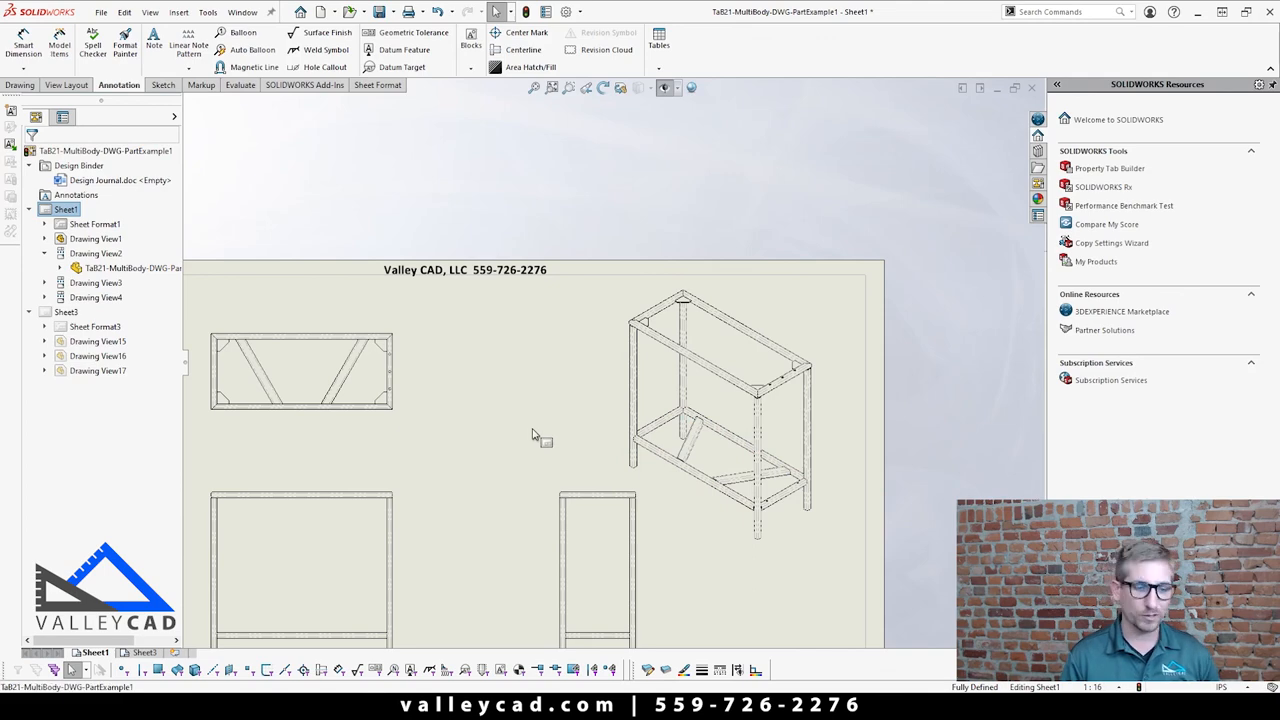
{"action": "key", "text": "ctrl+Tab"}
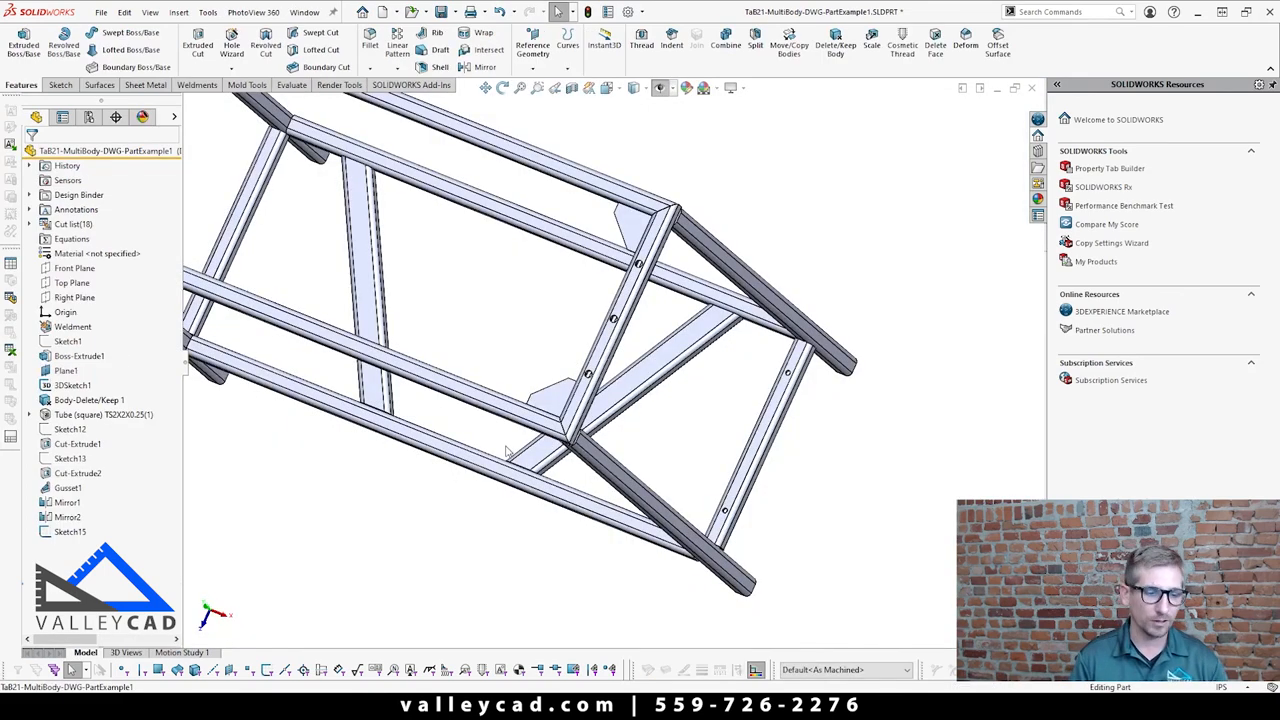
{"action": "key", "text": "ctrl+Tab"}
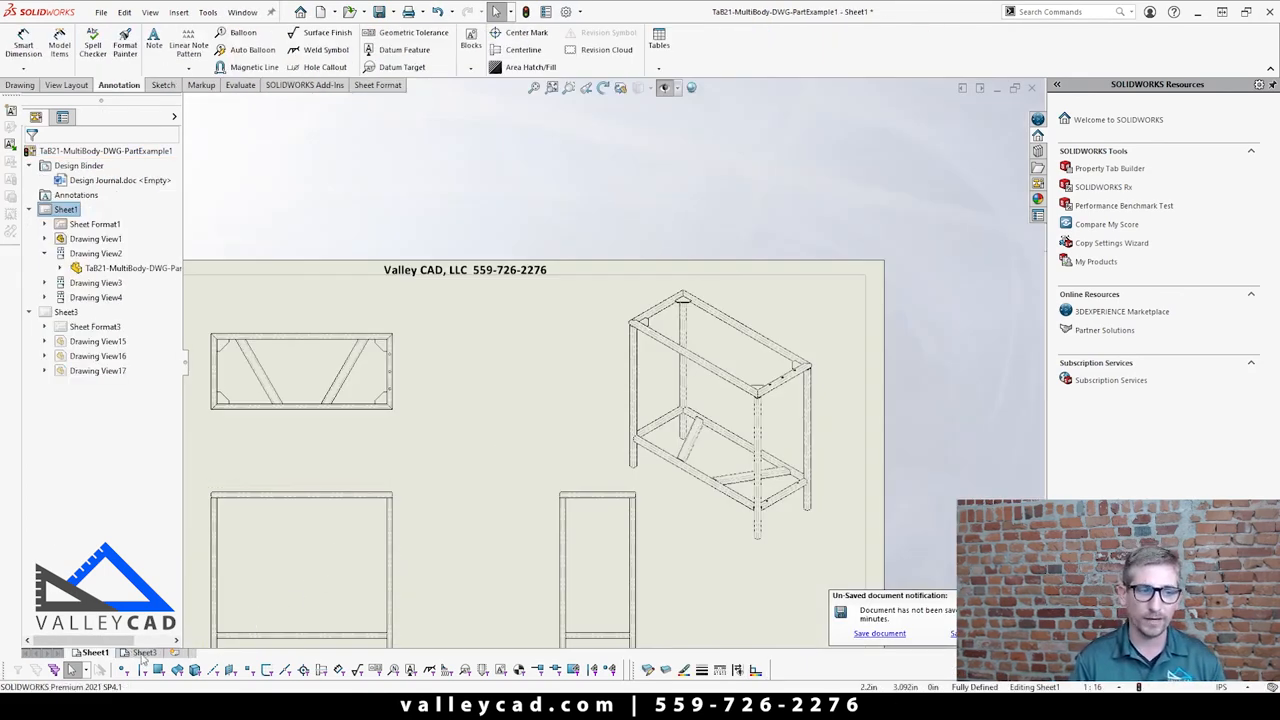
{"action": "left_click", "coordinate": [144, 652]}
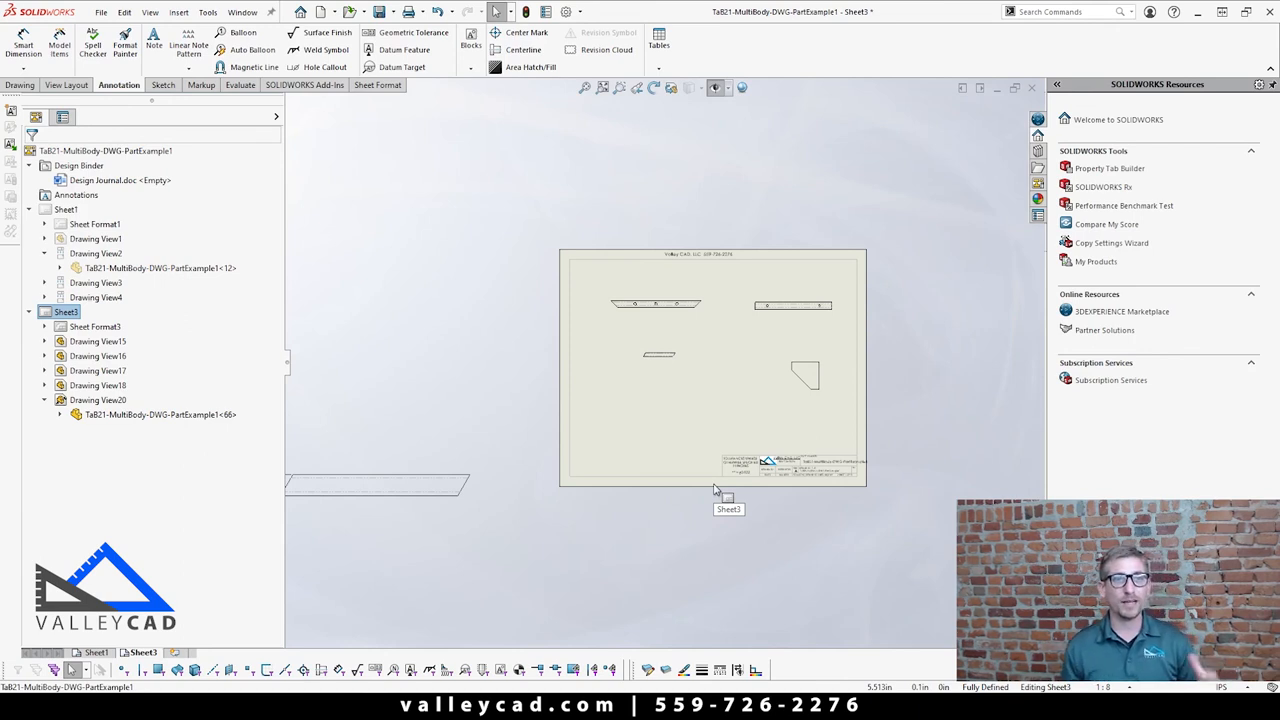